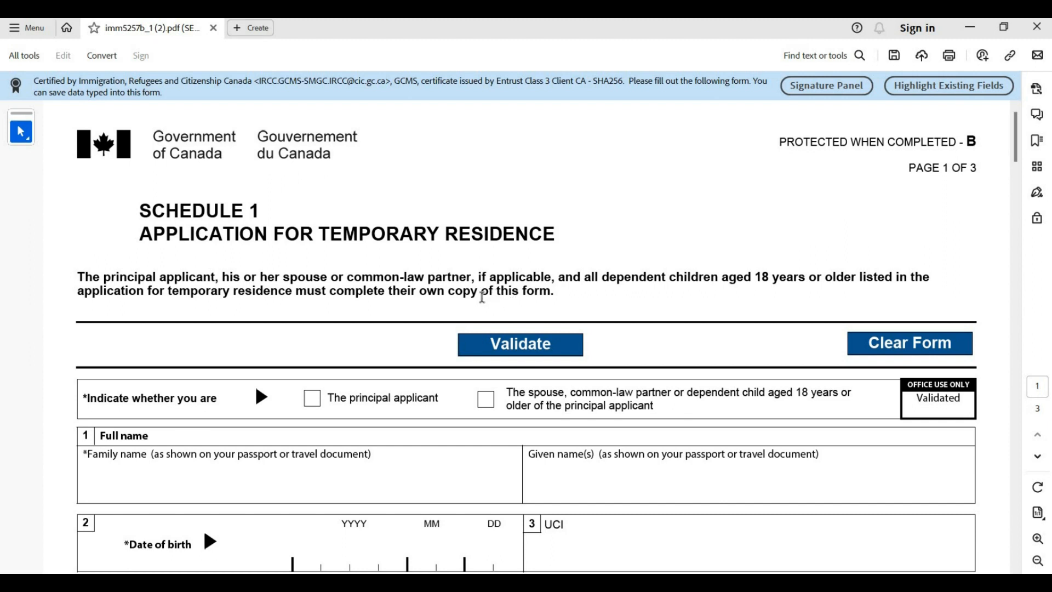
Tick the 'The principal applicant' checkbox on the Schedule 1 form
{"action": "scroll", "coordinate": [481, 301], "scroll_direction": "down", "scroll_amount": 3}
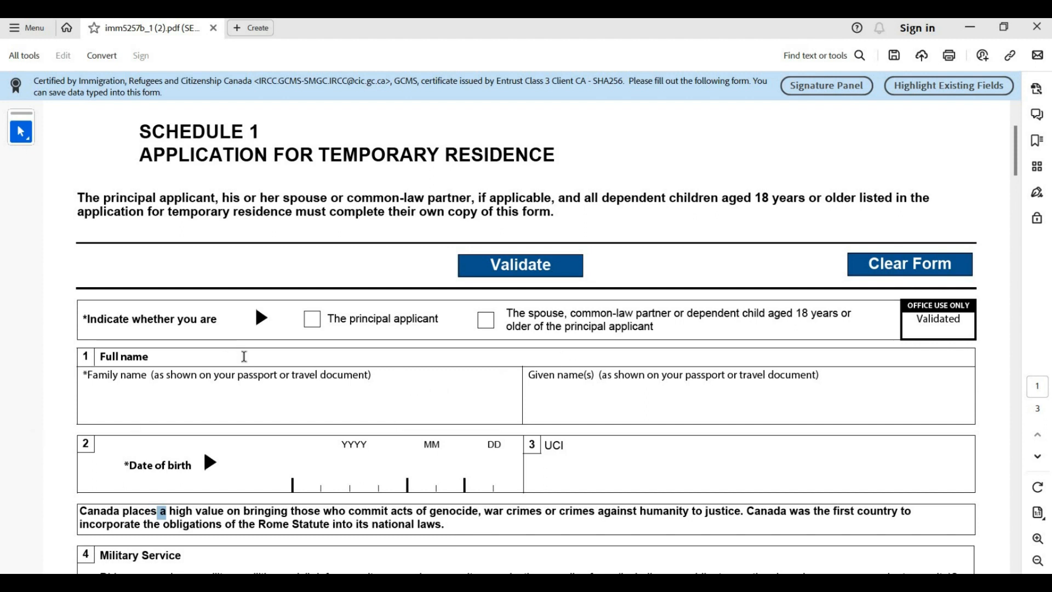
{"action": "scroll", "coordinate": [244, 356], "scroll_direction": "down", "scroll_amount": 2}
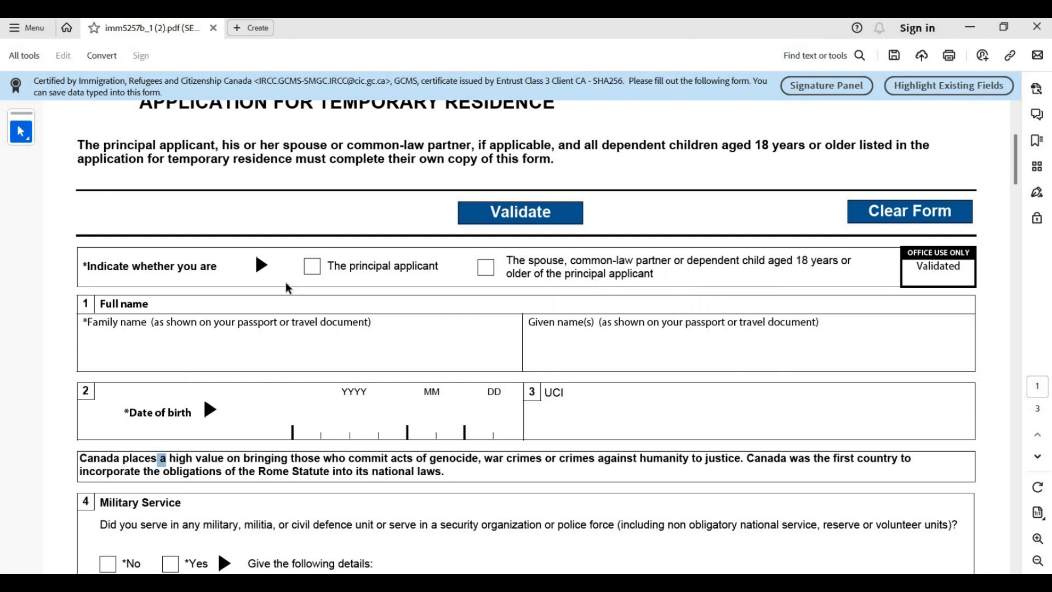
{"action": "left_click", "coordinate": [308, 273]}
{"action": "scroll", "coordinate": [282, 299], "scroll_direction": "down", "scroll_amount": 1}
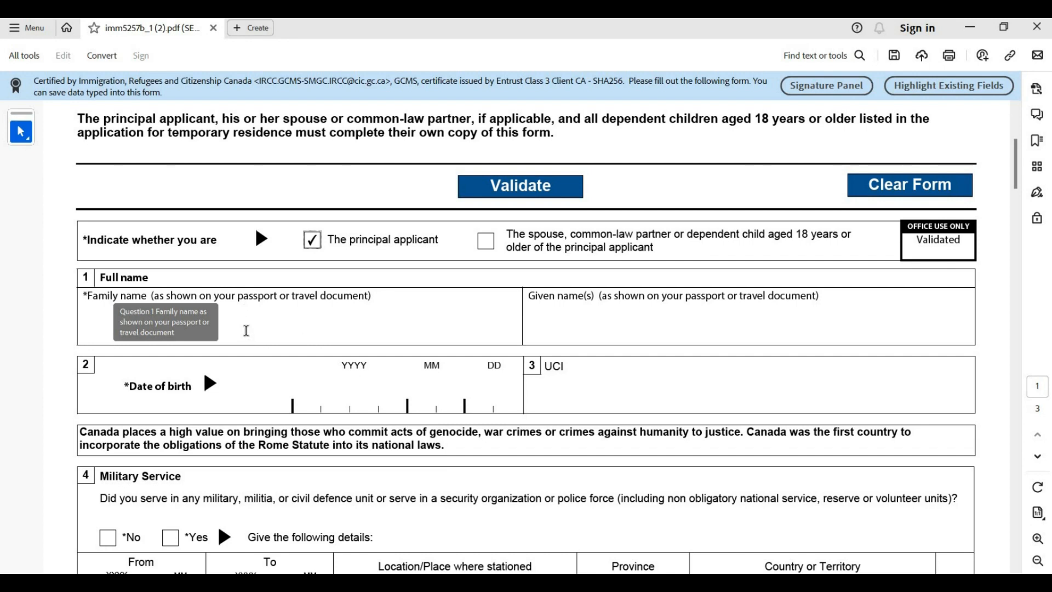
With Caps Lock on, enter the applicant's family name and given name under Full name
{"action": "left_click", "coordinate": [245, 333]}
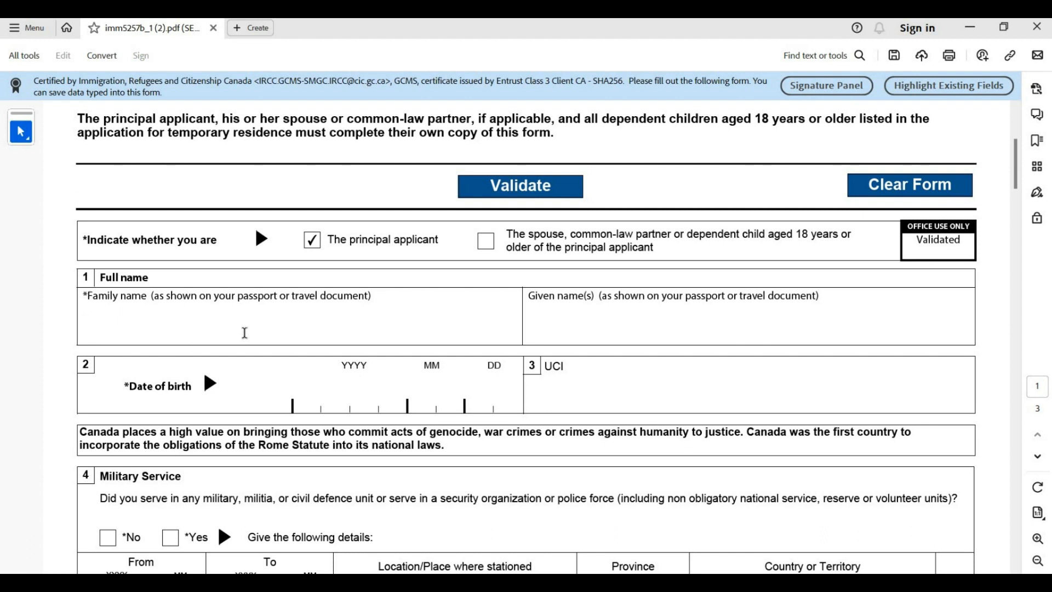
{"action": "key", "text": "Caps_Lock"}
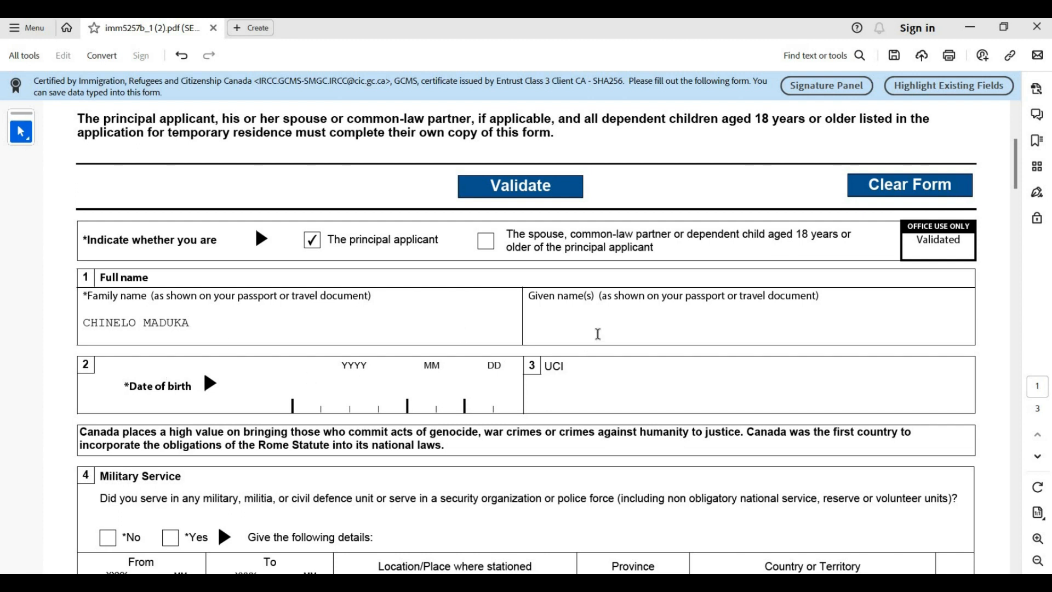
{"action": "left_click", "coordinate": [598, 333]}
{"action": "type", "text": "SANDRA"}
{"action": "scroll", "coordinate": [178, 337], "scroll_direction": "down", "scroll_amount": 2}
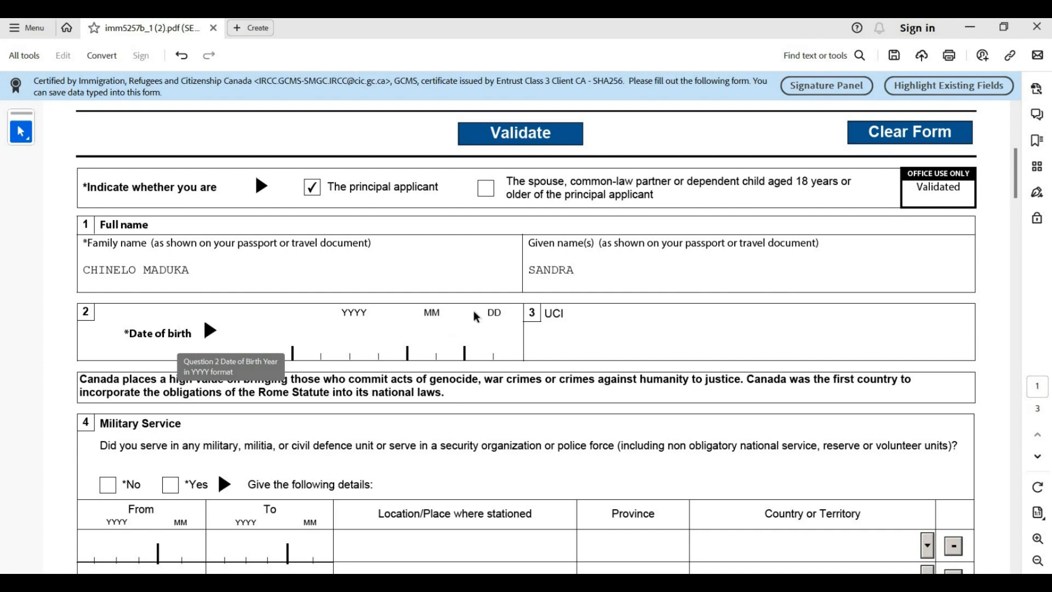
Enter 1990-01-01 as the date of birth by typing 19900101 in the YYYY box
{"action": "left_click", "coordinate": [300, 349]}
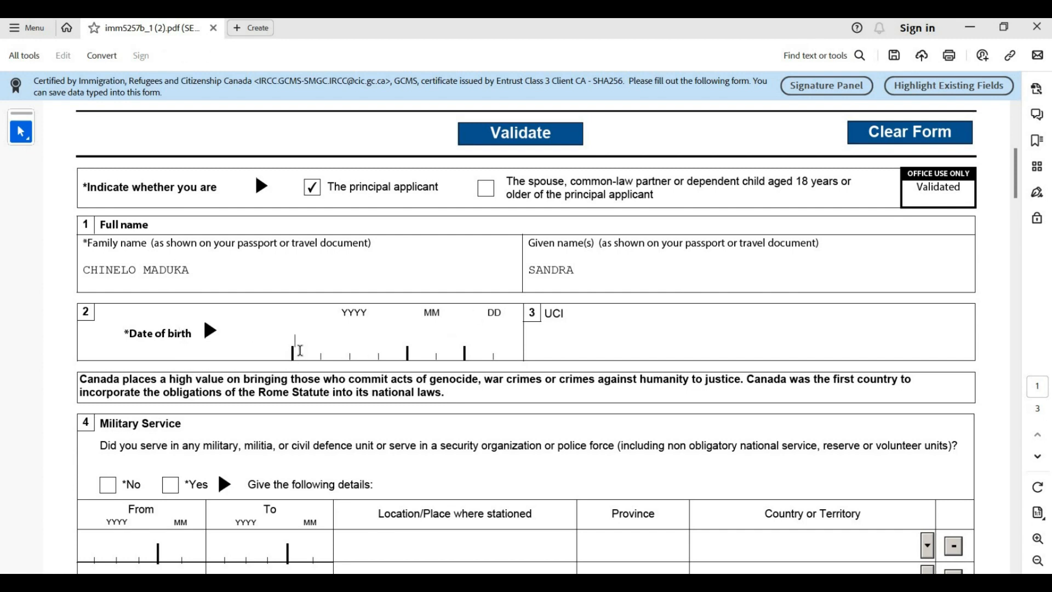
{"action": "type", "text": "1990"}
{"action": "type", "text": "01"}
{"action": "type", "text": "01"}
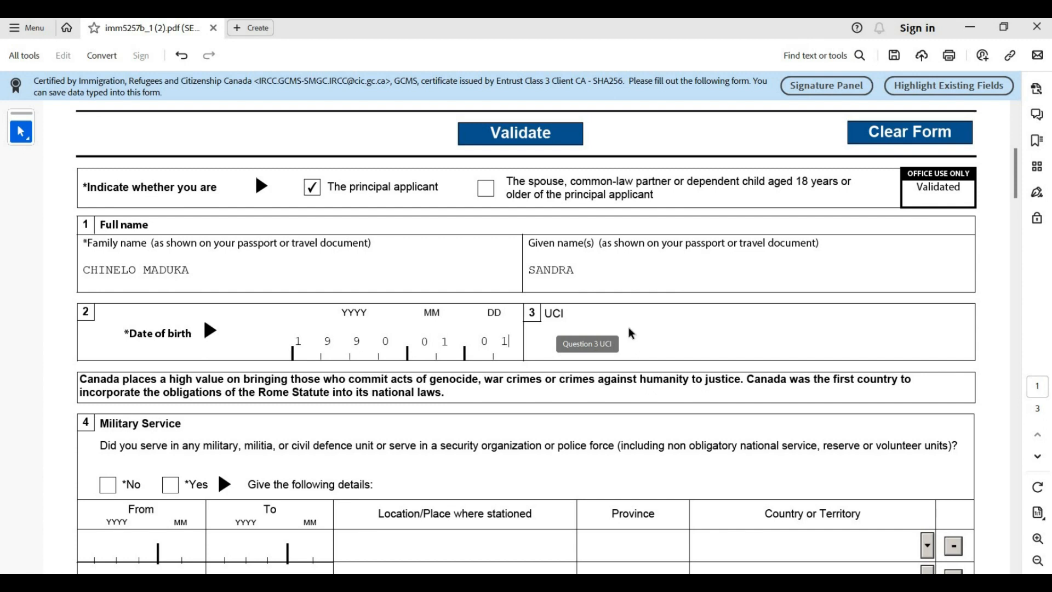
{"action": "scroll", "coordinate": [632, 331], "scroll_direction": "down", "scroll_amount": 1}
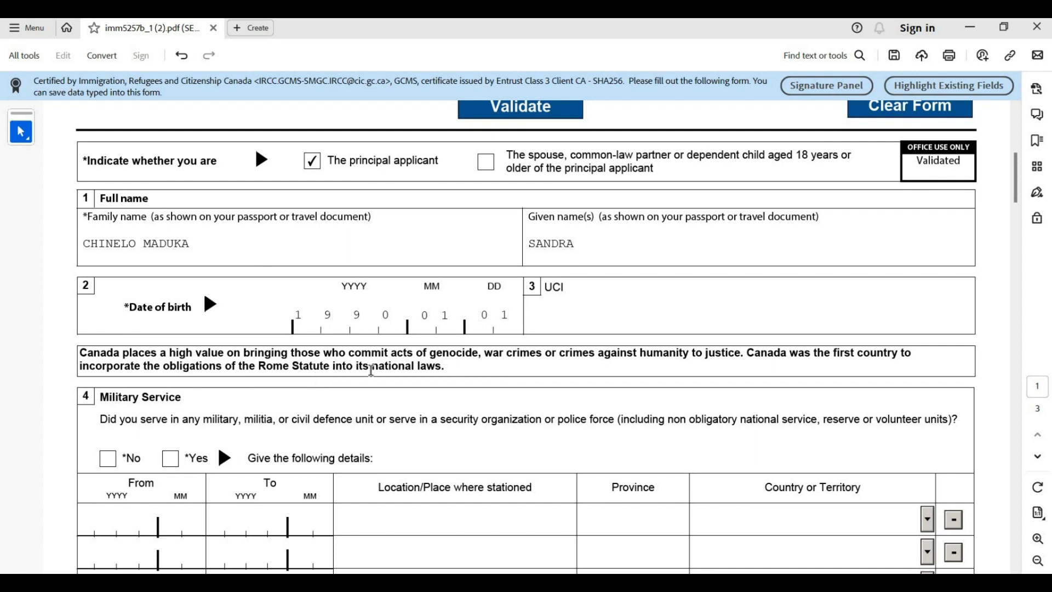
{"action": "scroll", "coordinate": [371, 370], "scroll_direction": "down", "scroll_amount": 2}
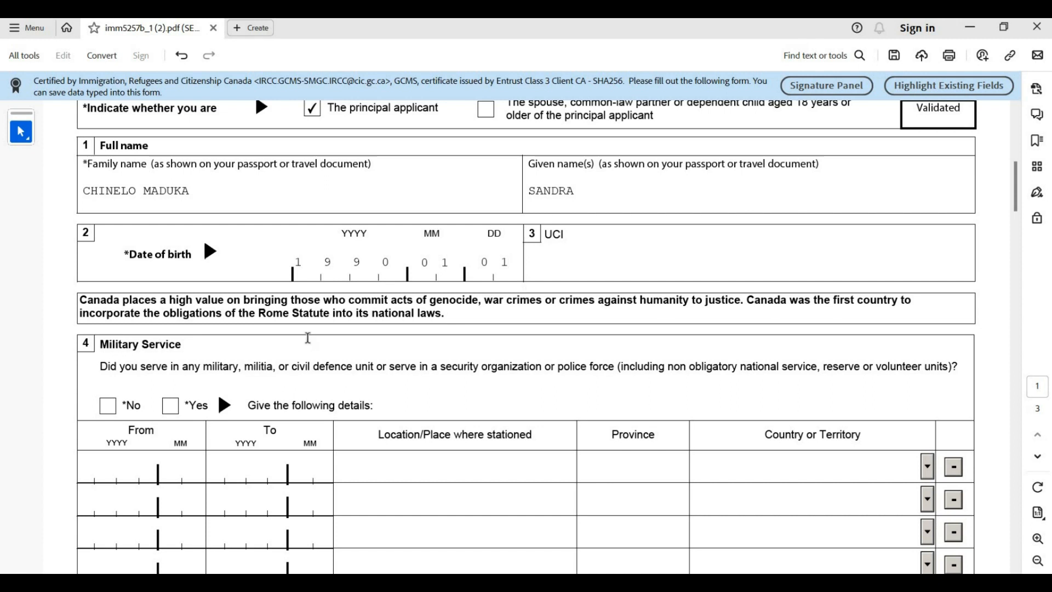
Answer No to question 4, Military Service, so its details table disappears
{"action": "scroll", "coordinate": [304, 337], "scroll_direction": "down", "scroll_amount": 1}
{"action": "scroll", "coordinate": [305, 336], "scroll_direction": "down", "scroll_amount": 1}
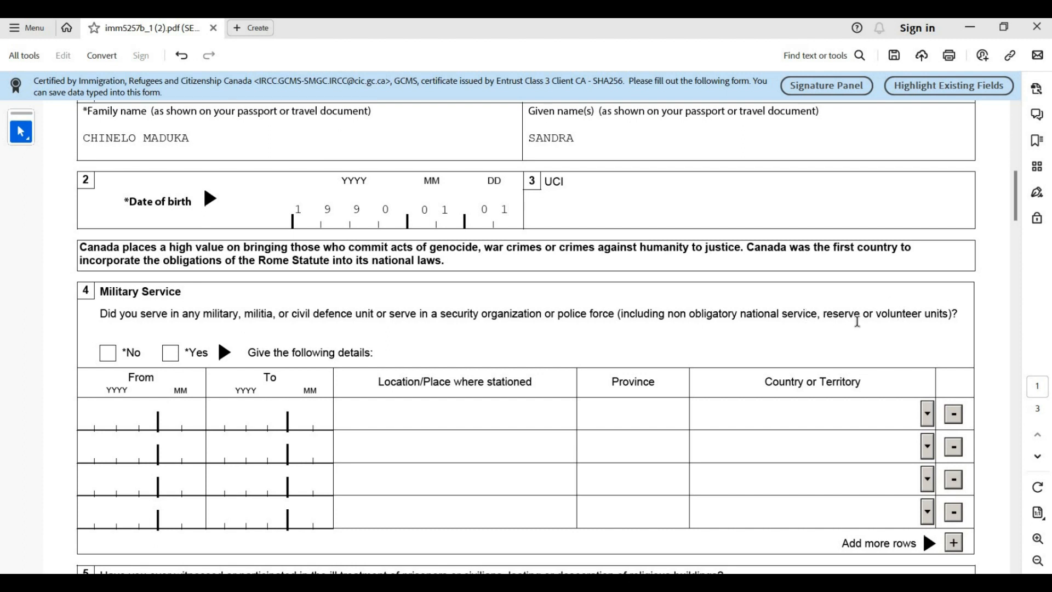
{"action": "scroll", "coordinate": [128, 410], "scroll_direction": "down", "scroll_amount": 1}
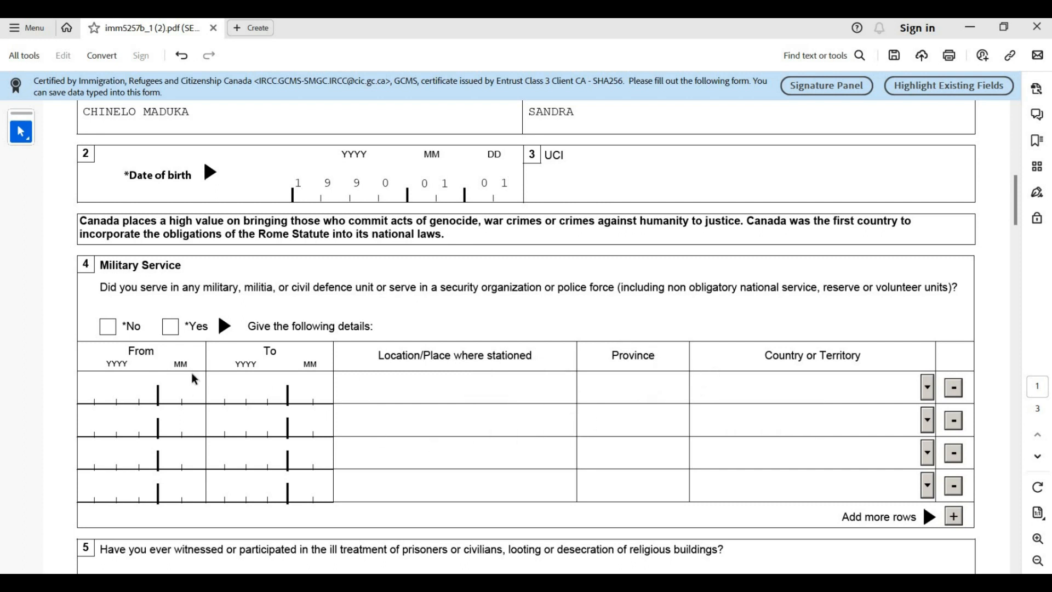
{"action": "scroll", "coordinate": [192, 373], "scroll_direction": "down", "scroll_amount": 1}
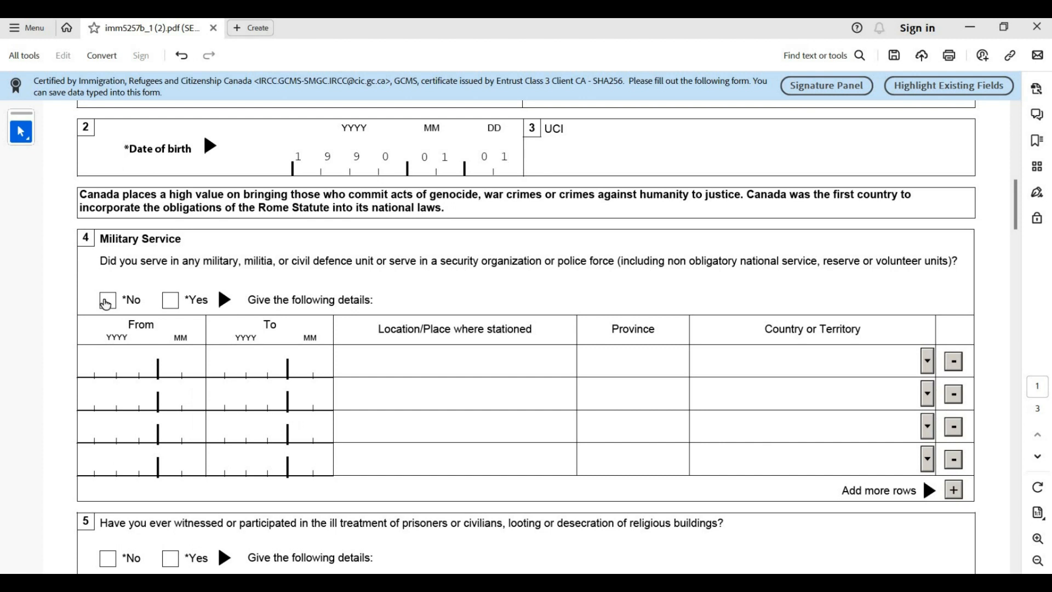
{"action": "left_click", "coordinate": [108, 301]}
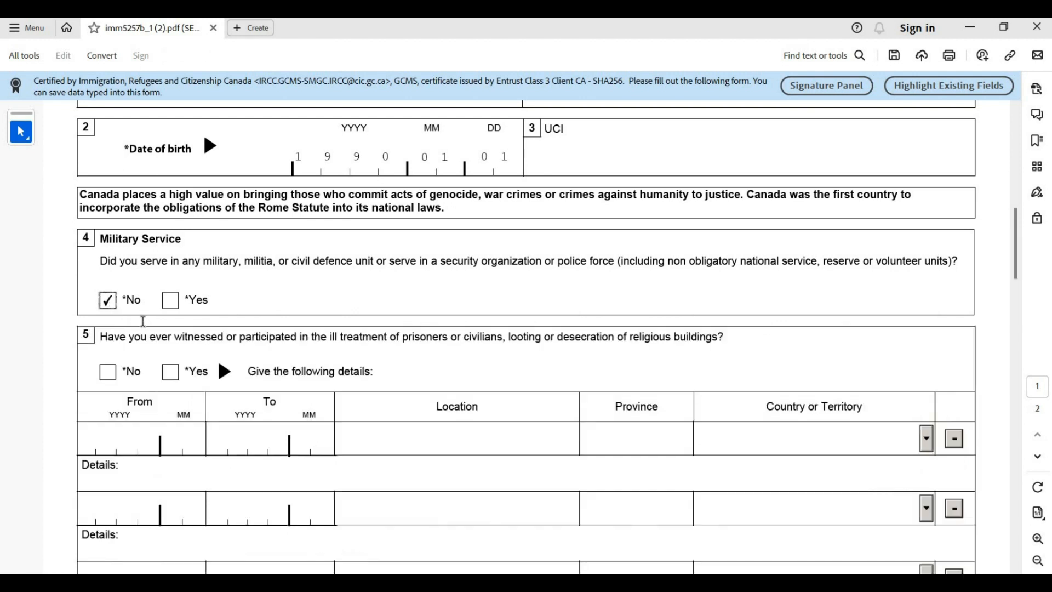
{"action": "scroll", "coordinate": [134, 307], "scroll_direction": "down", "scroll_amount": 2}
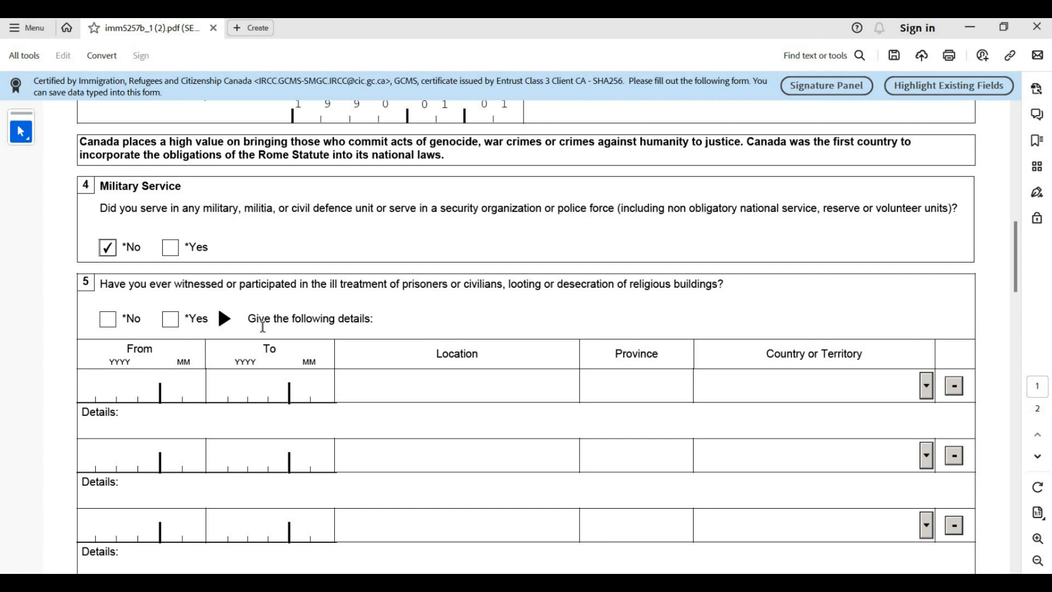
Tick No for question 5 on ill treatment of prisoners or civilians, looting or desecration
{"action": "left_click", "coordinate": [116, 319]}
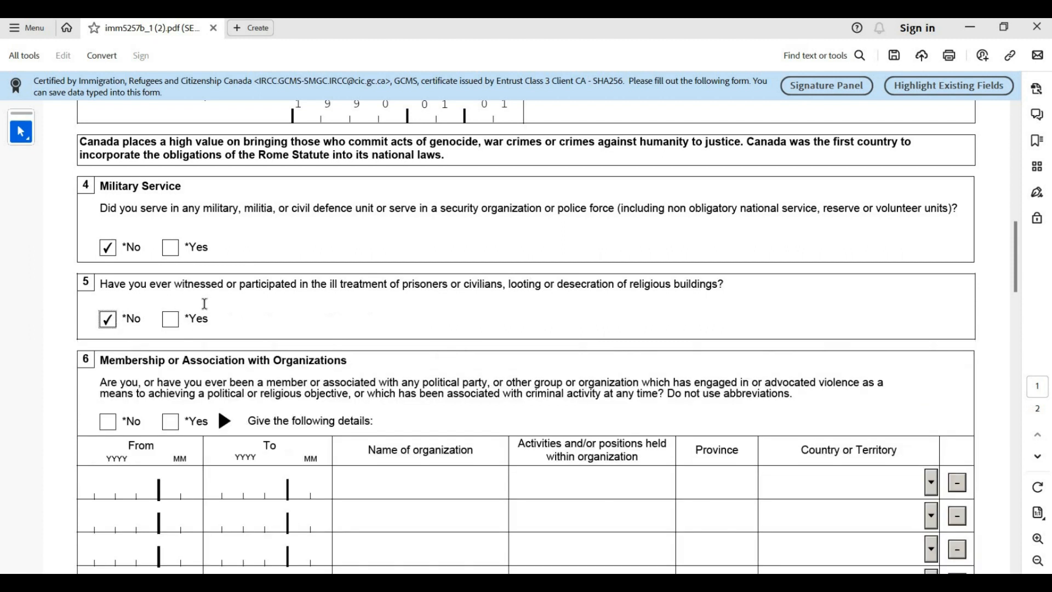
{"action": "scroll", "coordinate": [204, 303], "scroll_direction": "down", "scroll_amount": 5}
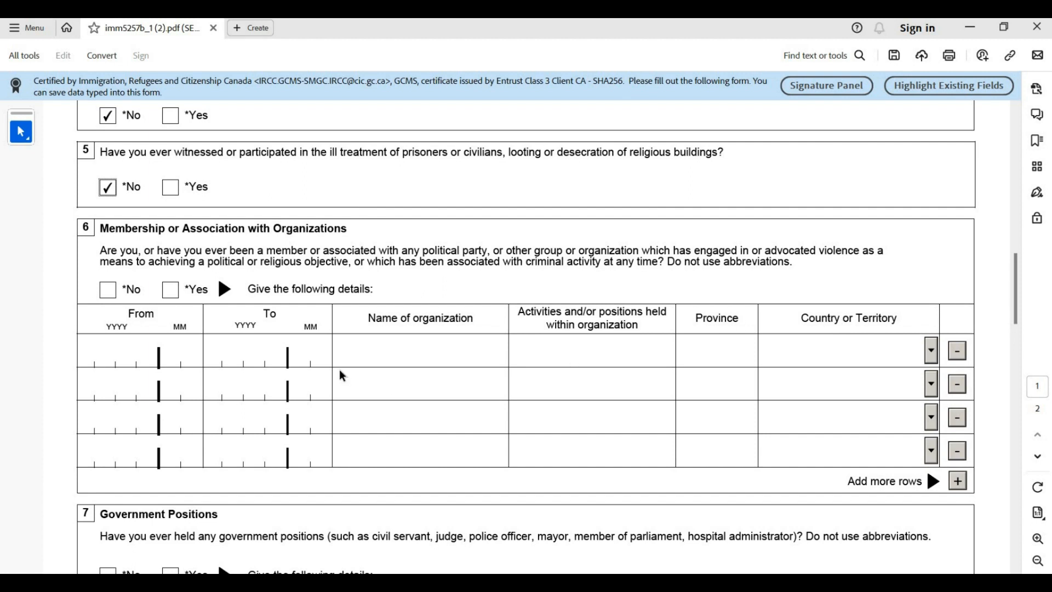
Tick No for question 6, Membership or Association with Organizations
{"action": "left_click", "coordinate": [102, 291]}
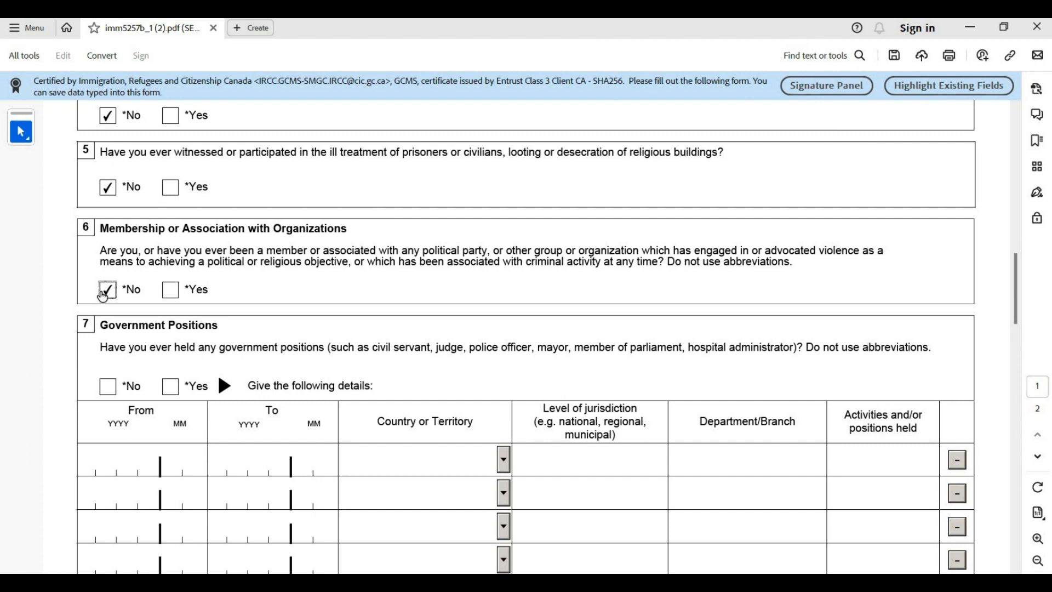
{"action": "scroll", "coordinate": [99, 291], "scroll_direction": "down", "scroll_amount": 2}
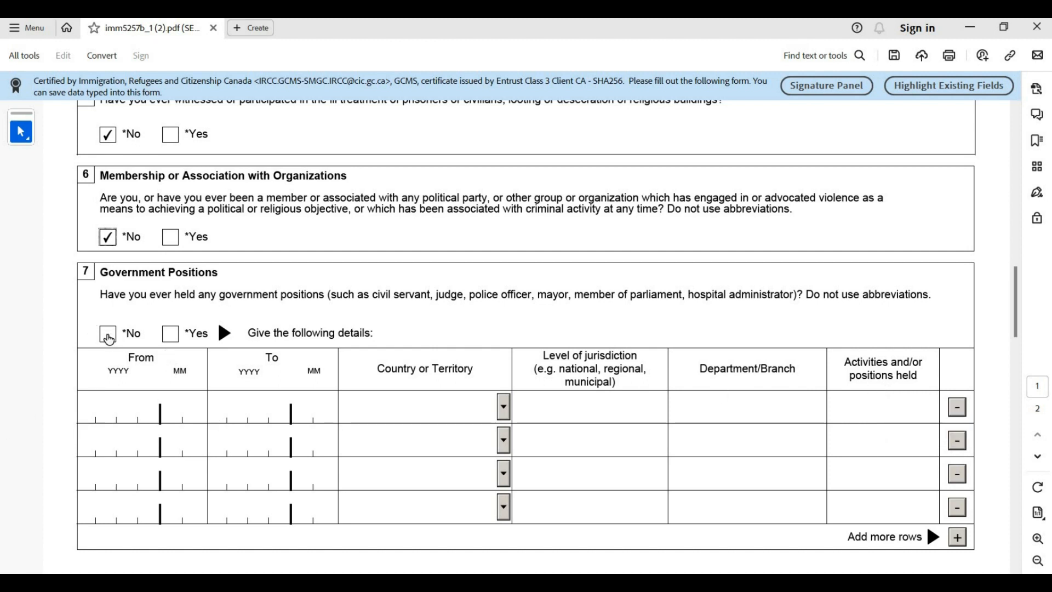
Answer No to question 7, Government Positions, and question 8, Previous Travel
{"action": "left_click", "coordinate": [108, 336]}
{"action": "scroll", "coordinate": [112, 340], "scroll_direction": "down", "scroll_amount": 3}
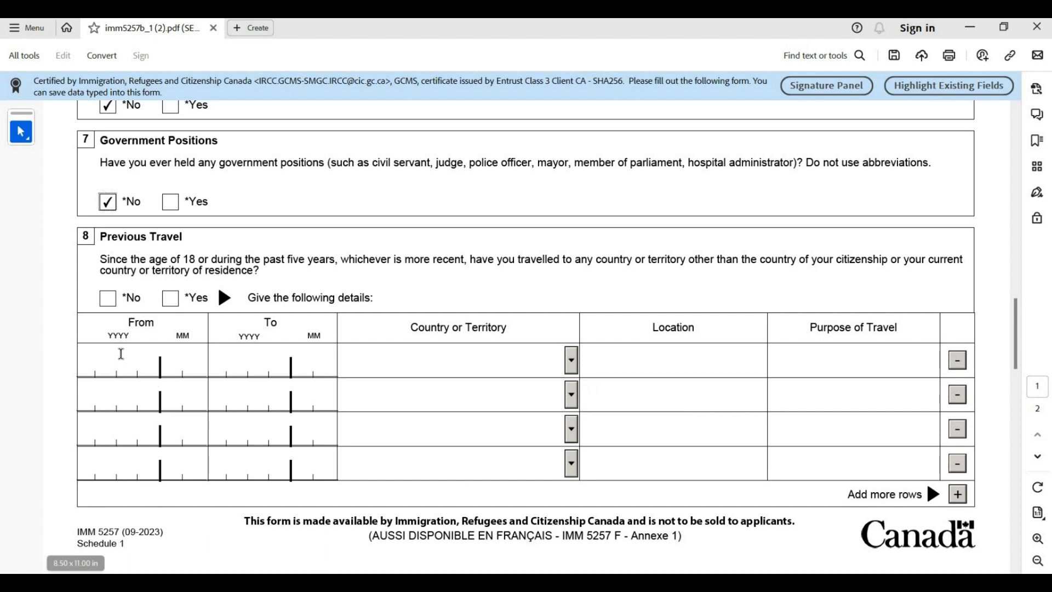
{"action": "left_click", "coordinate": [113, 302]}
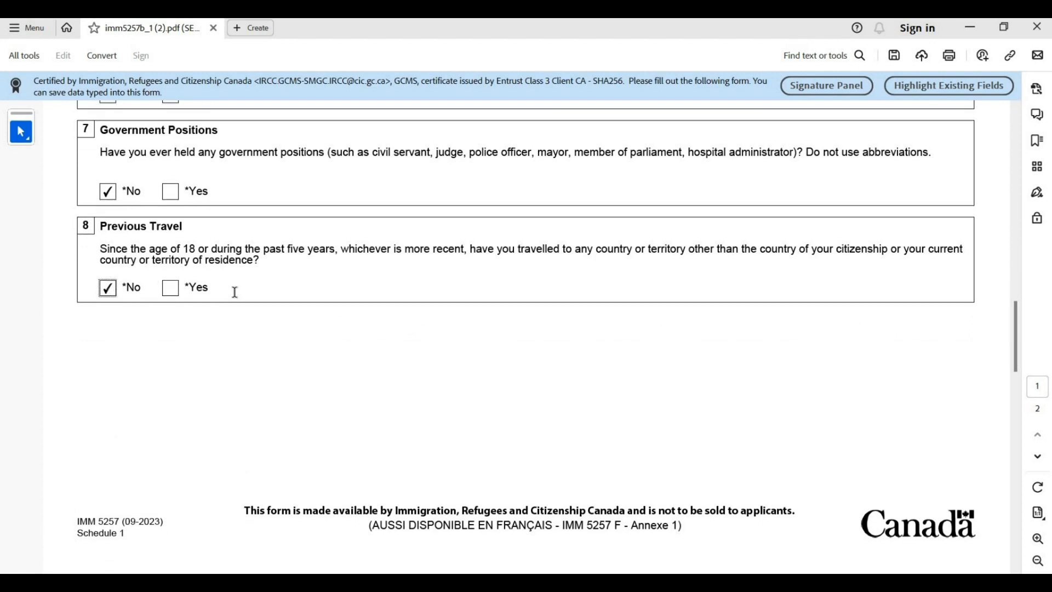
{"action": "scroll", "coordinate": [234, 292], "scroll_direction": "down", "scroll_amount": 10}
{"action": "scroll", "coordinate": [234, 292], "scroll_direction": "up", "scroll_amount": 2}
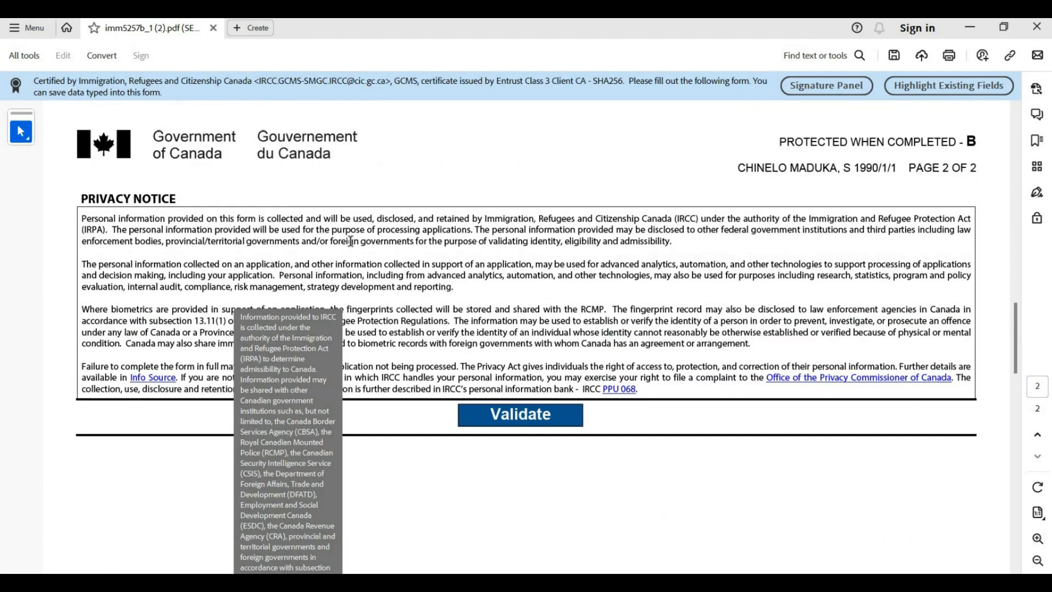
{"action": "scroll", "coordinate": [350, 241], "scroll_direction": "up", "scroll_amount": 8}
{"action": "scroll", "coordinate": [350, 241], "scroll_direction": "up", "scroll_amount": 1}
{"action": "scroll", "coordinate": [351, 241], "scroll_direction": "down", "scroll_amount": 9}
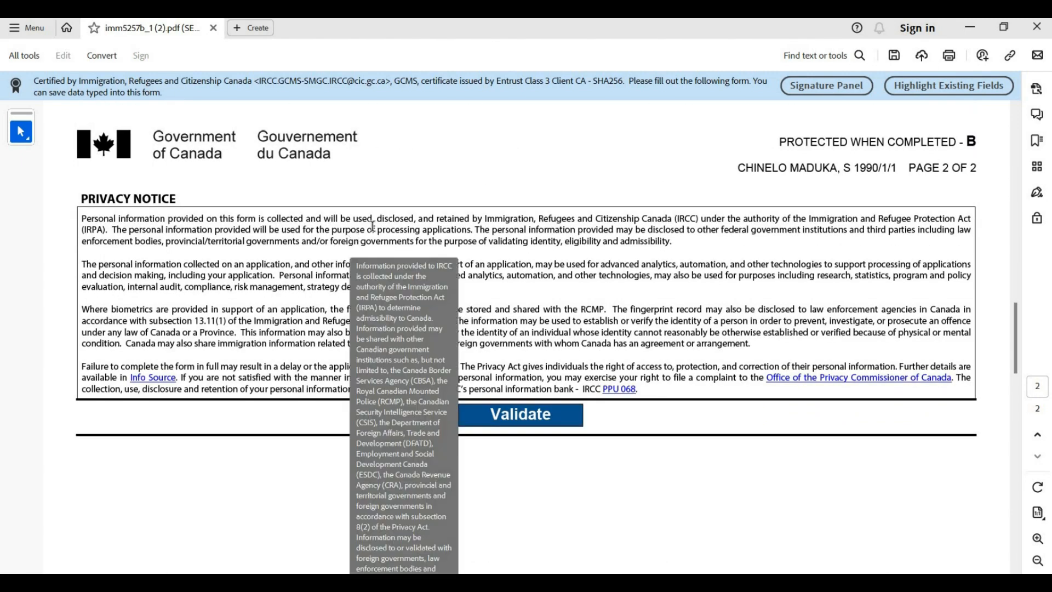
Validate the Schedule 1 form and dismiss the success message, leaving Validated at Yes
{"action": "left_click", "coordinate": [524, 425]}
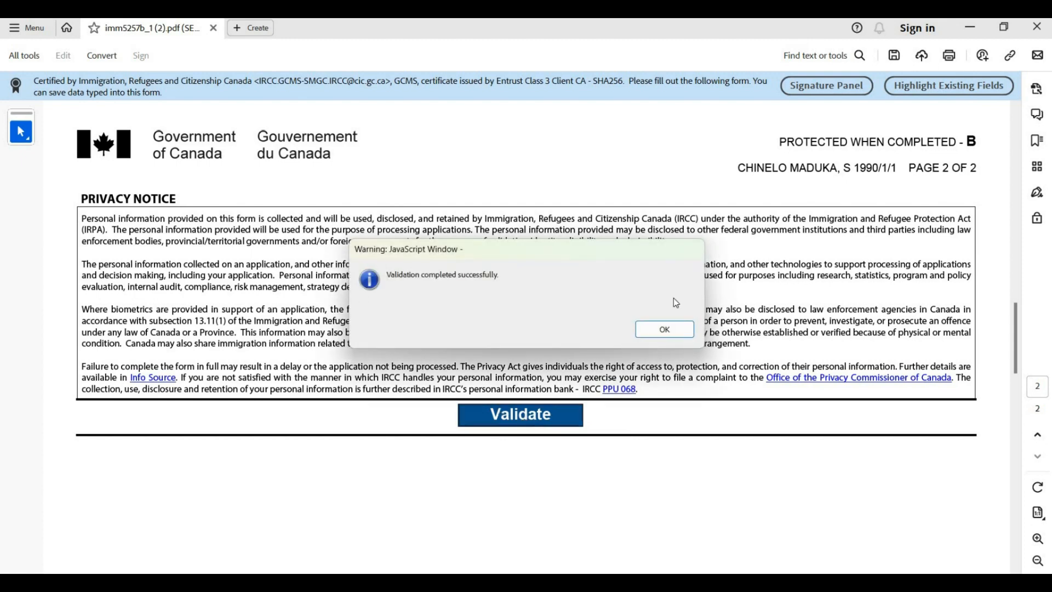
{"action": "left_click", "coordinate": [665, 328]}
{"action": "scroll", "coordinate": [613, 325], "scroll_direction": "down", "scroll_amount": 3}
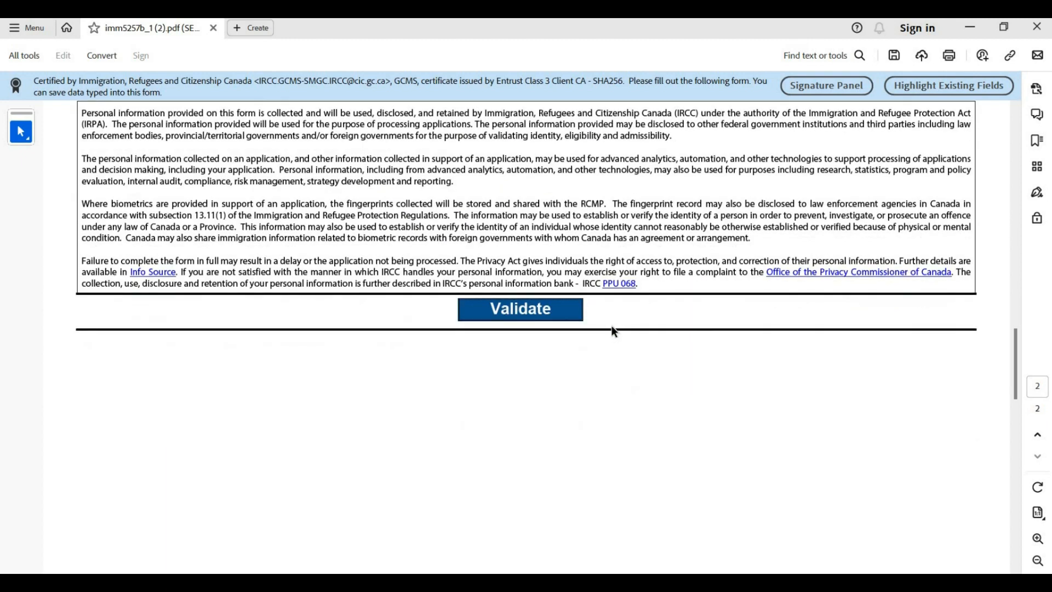
{"action": "scroll", "coordinate": [616, 331], "scroll_direction": "up", "scroll_amount": 20}
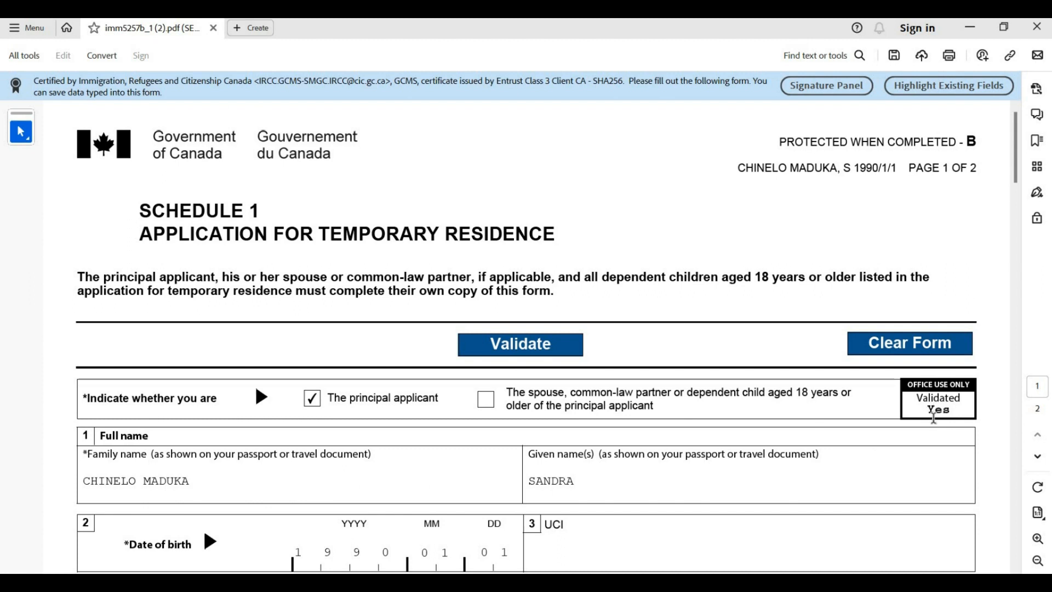
{"action": "scroll", "coordinate": [411, 491], "scroll_direction": "down", "scroll_amount": 3}
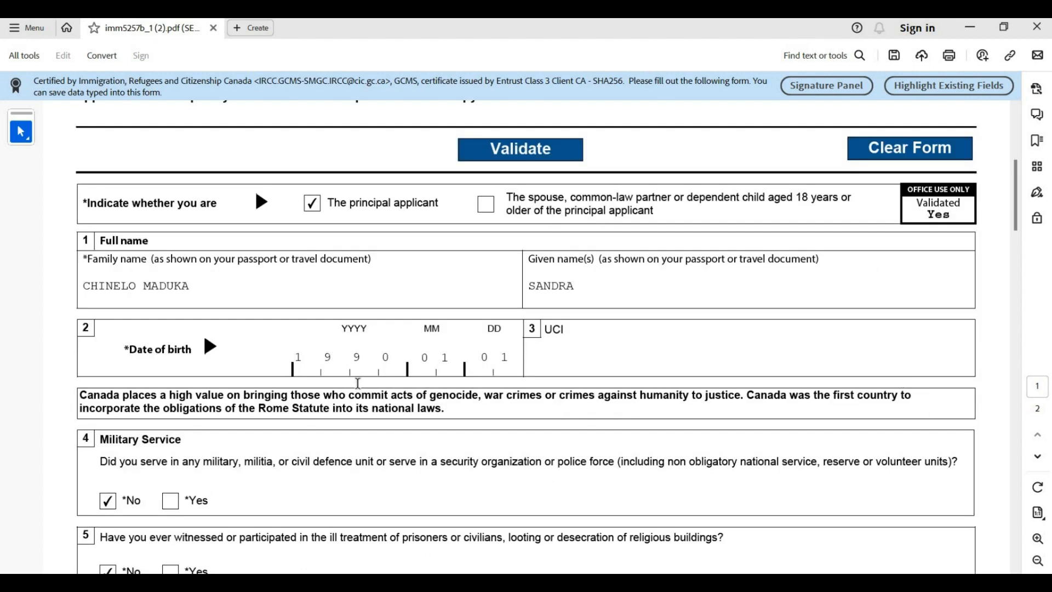
{"action": "scroll", "coordinate": [359, 380], "scroll_direction": "up", "scroll_amount": 1}
Open imm5257e.pdf, the Application for Visitor Visa, in a new tab at page 1
{"action": "scroll", "coordinate": [353, 383], "scroll_direction": "up", "scroll_amount": 1}
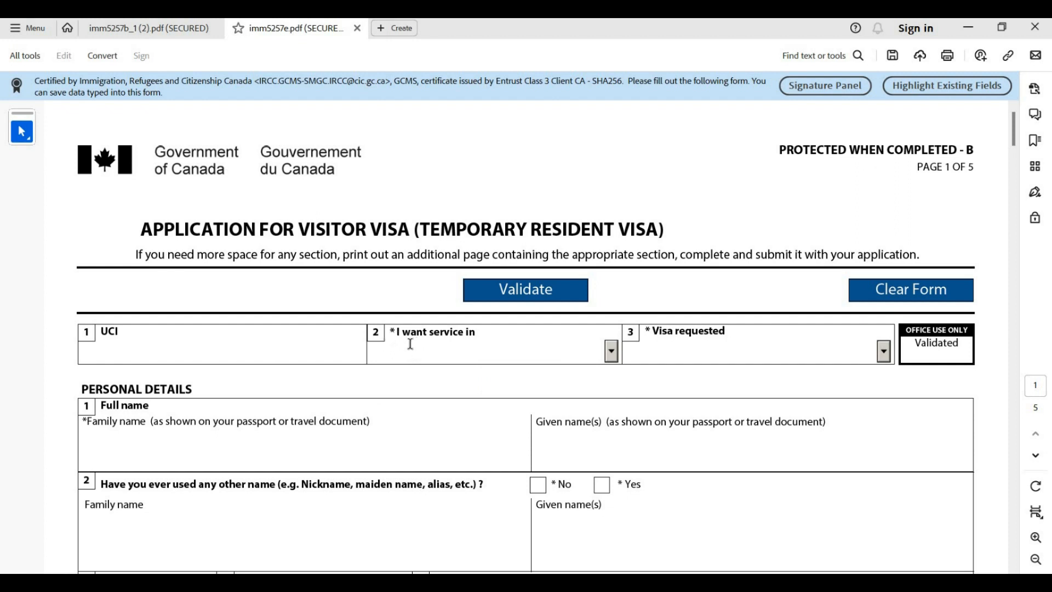
Choose English as the service language and Visitor Visa as the visa requested
{"action": "left_click", "coordinate": [611, 355]}
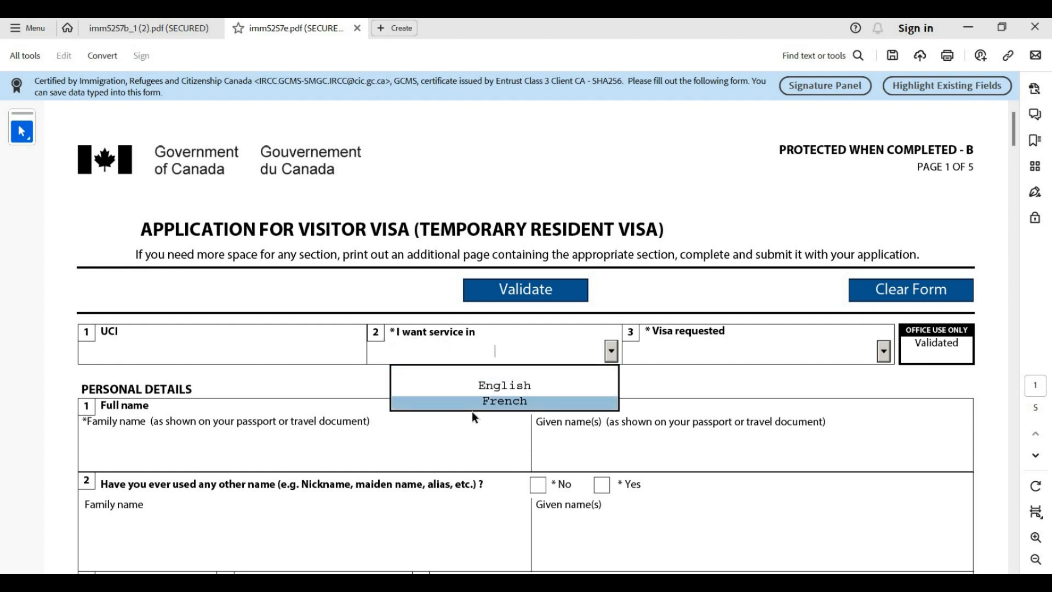
{"action": "left_click", "coordinate": [488, 388]}
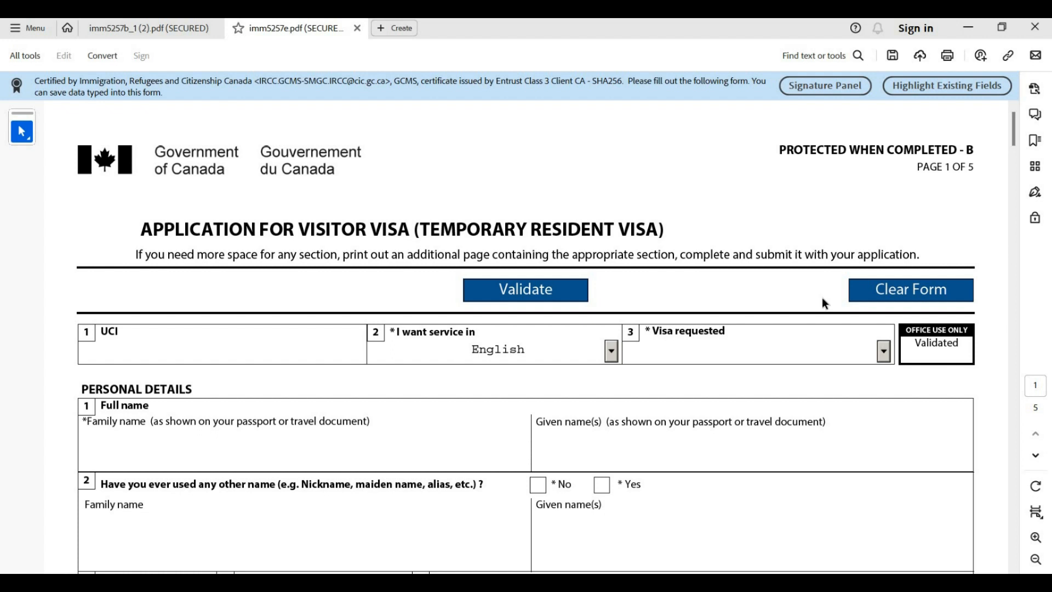
{"action": "left_click", "coordinate": [883, 353]}
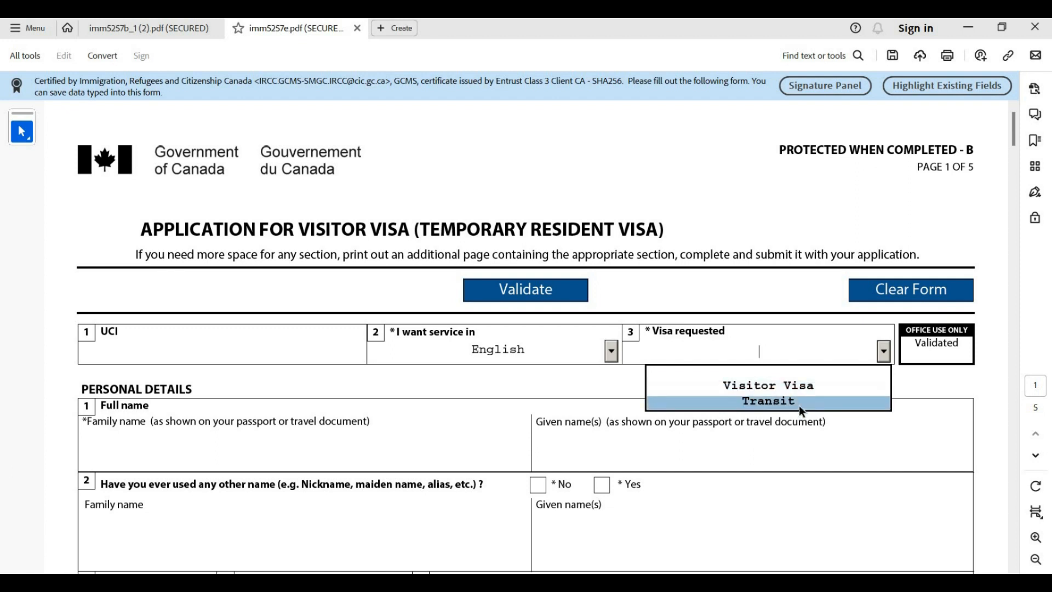
{"action": "left_click", "coordinate": [768, 385]}
{"action": "scroll", "coordinate": [768, 385], "scroll_direction": "down", "scroll_amount": 3}
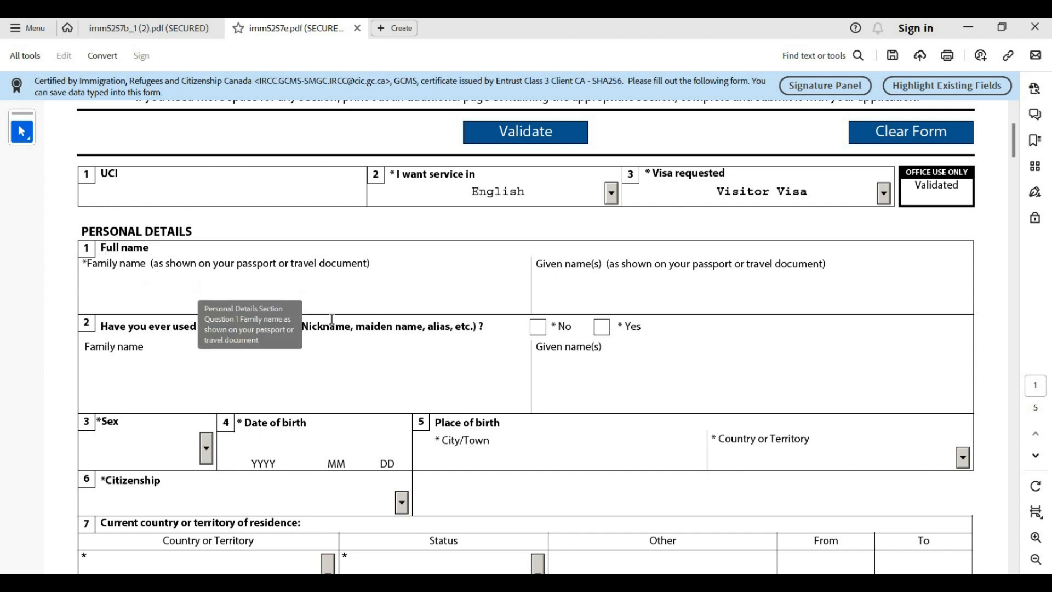
Type the applicant's surname in Family name and their given names in Given name(s)
{"action": "left_click", "coordinate": [307, 286]}
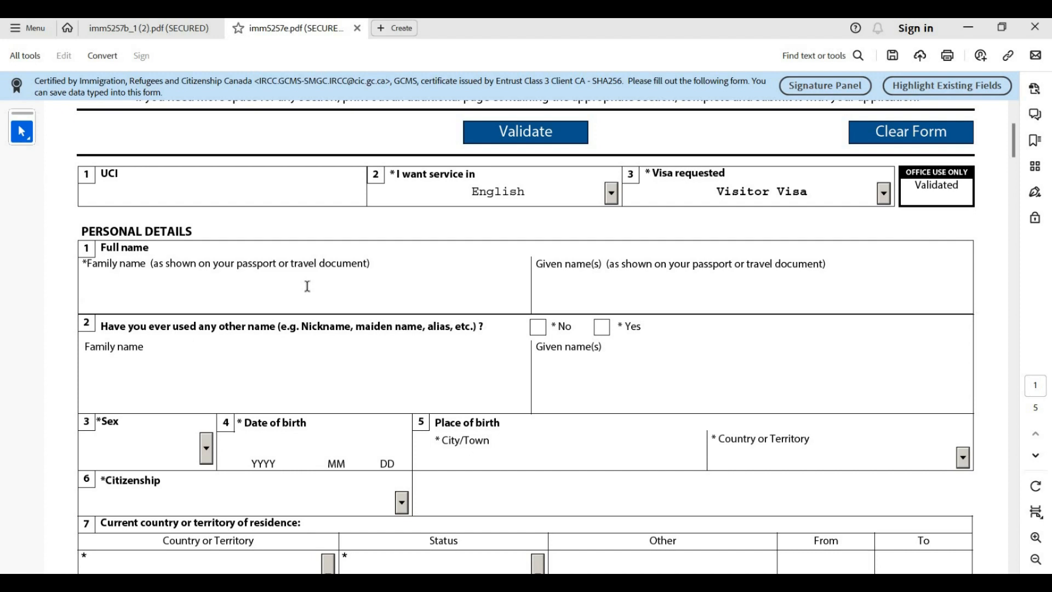
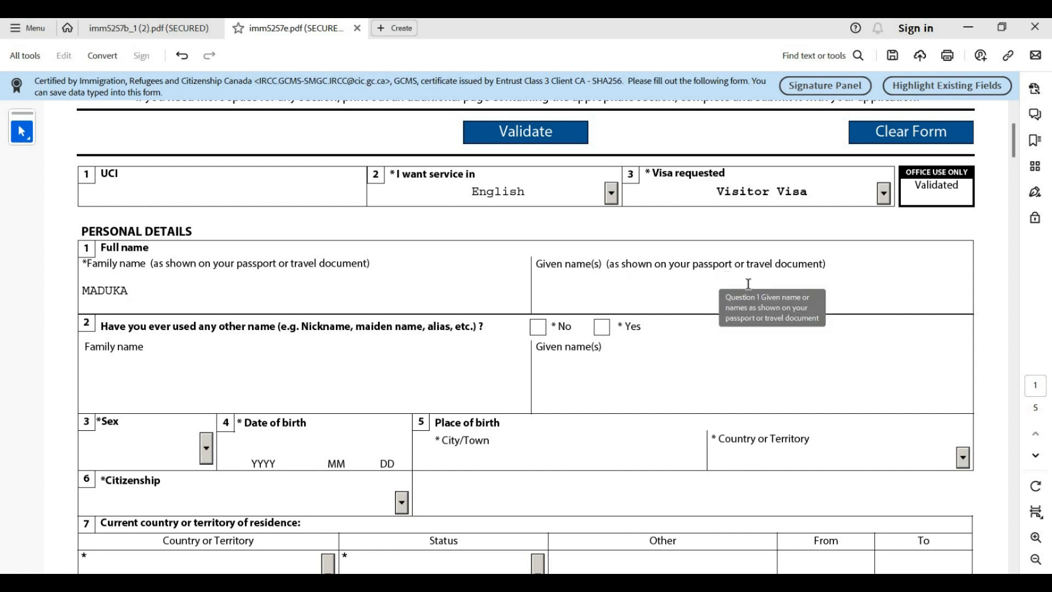
{"action": "left_click", "coordinate": [640, 293]}
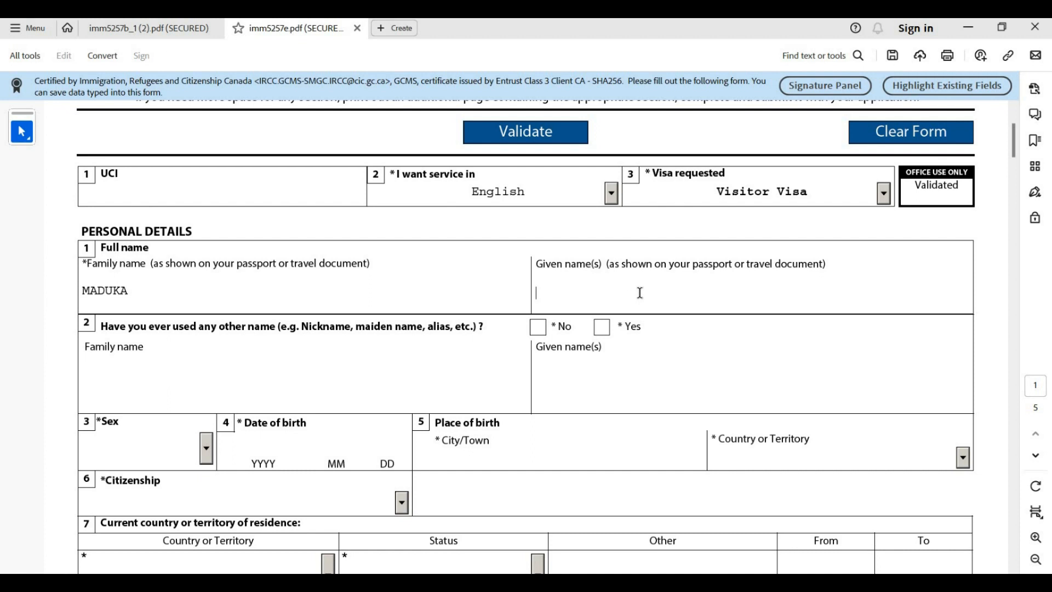
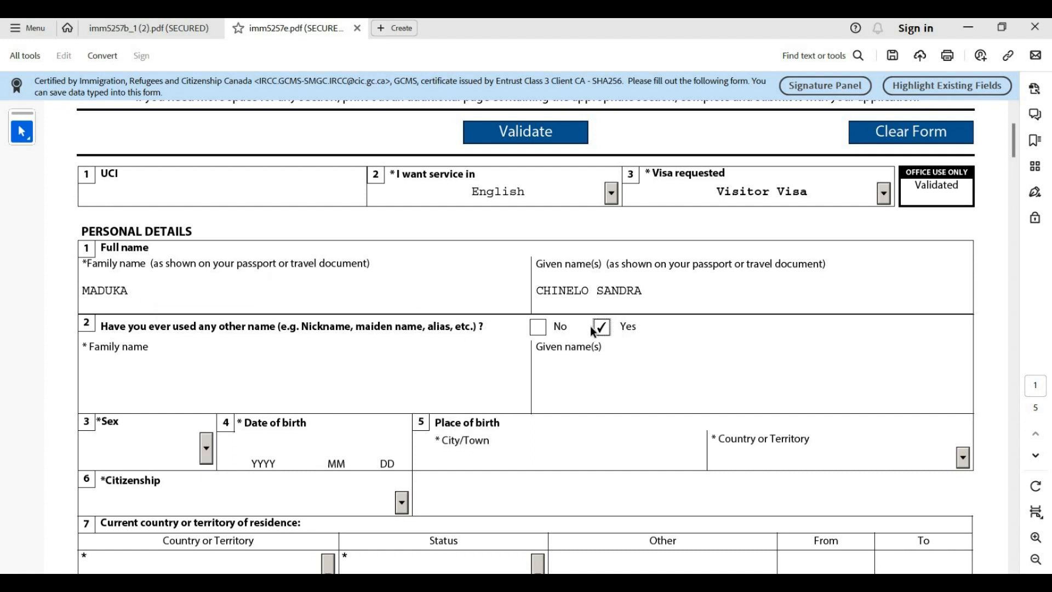
Answer Yes to having used another name, enter the other family name, and choose F Female for sex
{"action": "left_click", "coordinate": [539, 328]}
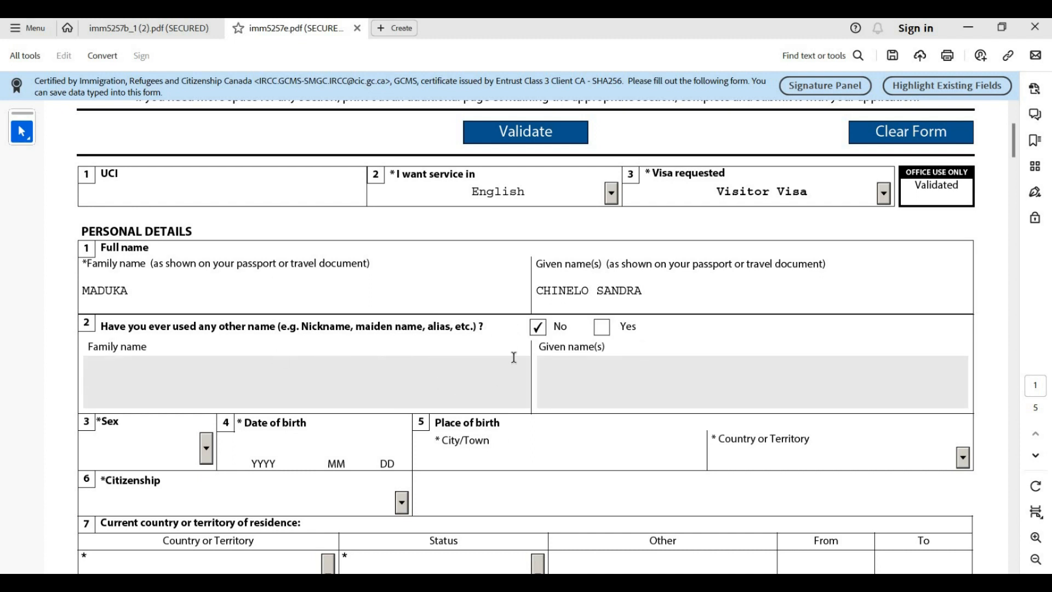
{"action": "left_click", "coordinate": [602, 330]}
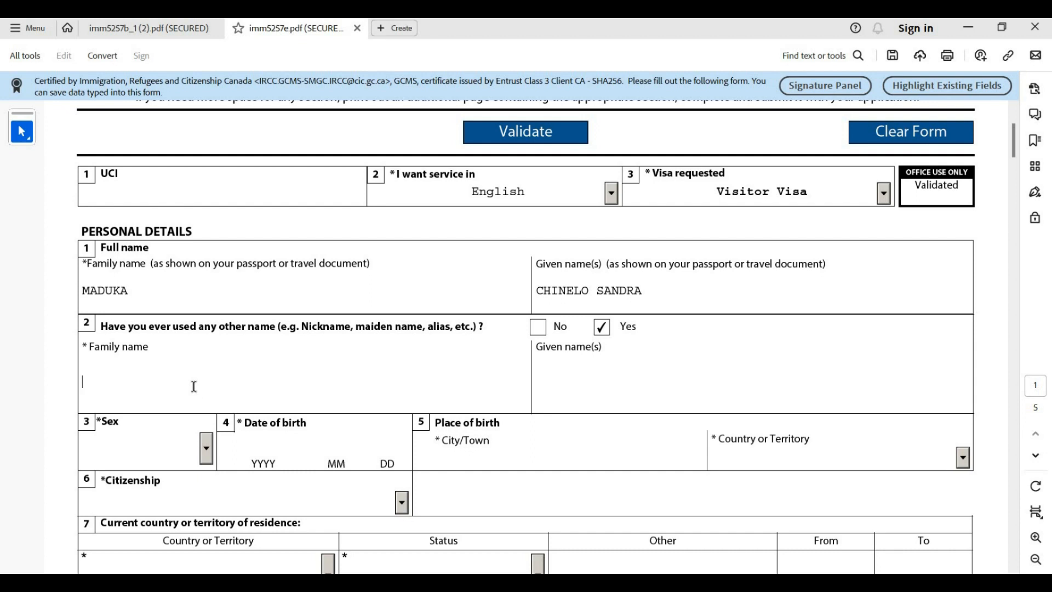
{"action": "type", "text": "OKEKE"}
{"action": "scroll", "coordinate": [194, 386], "scroll_direction": "down", "scroll_amount": 3}
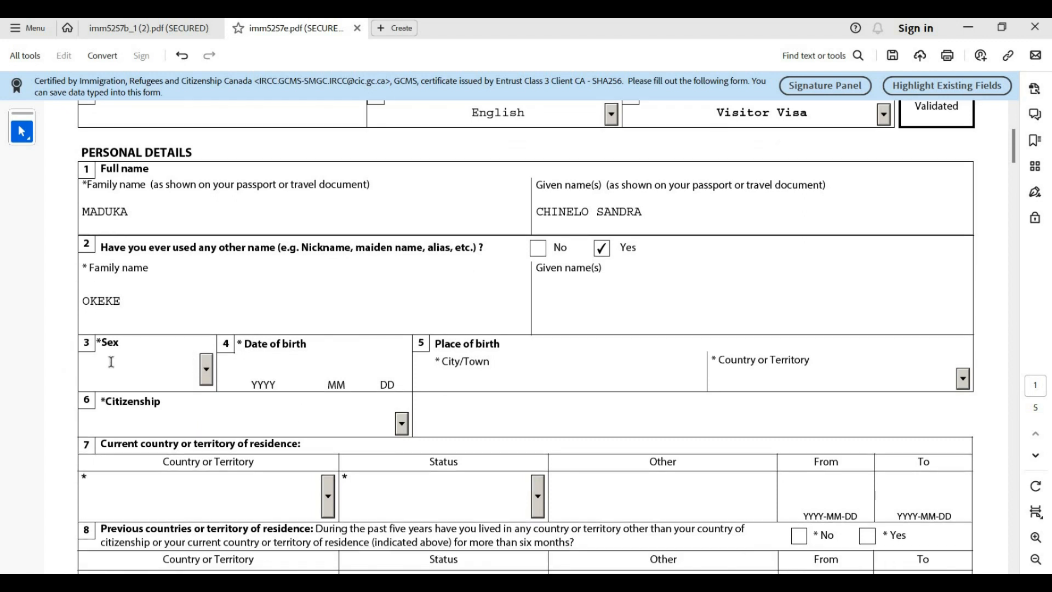
{"action": "left_click", "coordinate": [206, 373]}
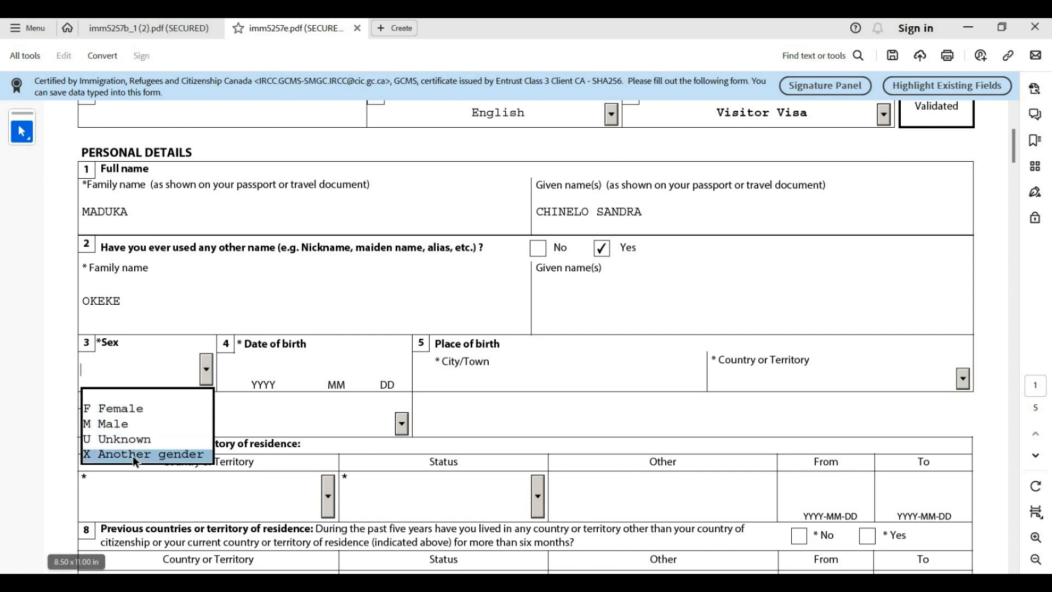
{"action": "left_click", "coordinate": [125, 413]}
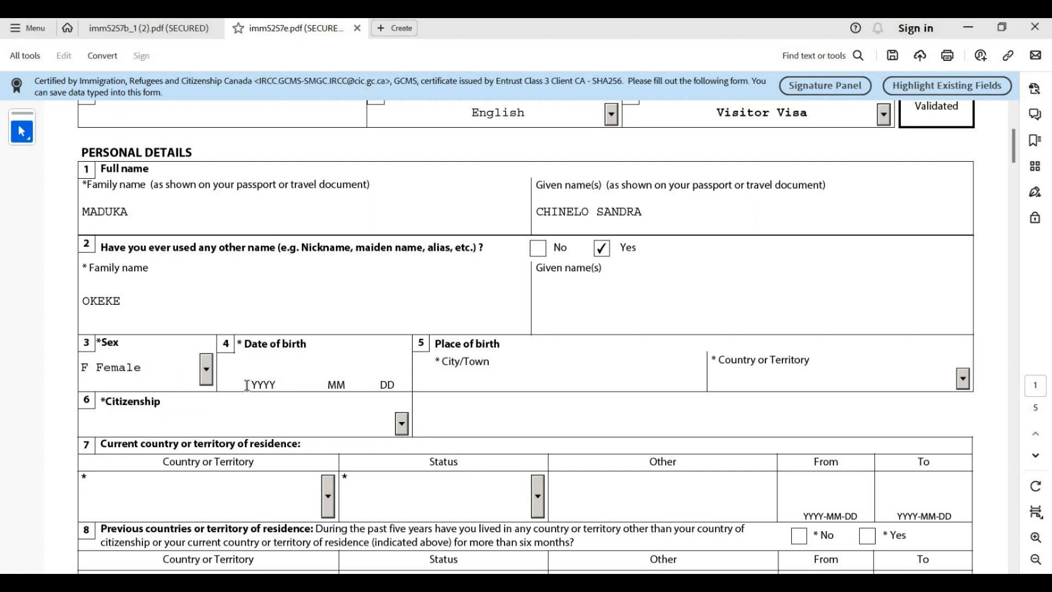
Enter date of birth 19900101 and birth city ABUJA
{"action": "left_click", "coordinate": [257, 384]}
{"action": "type", "text": "19900101"}
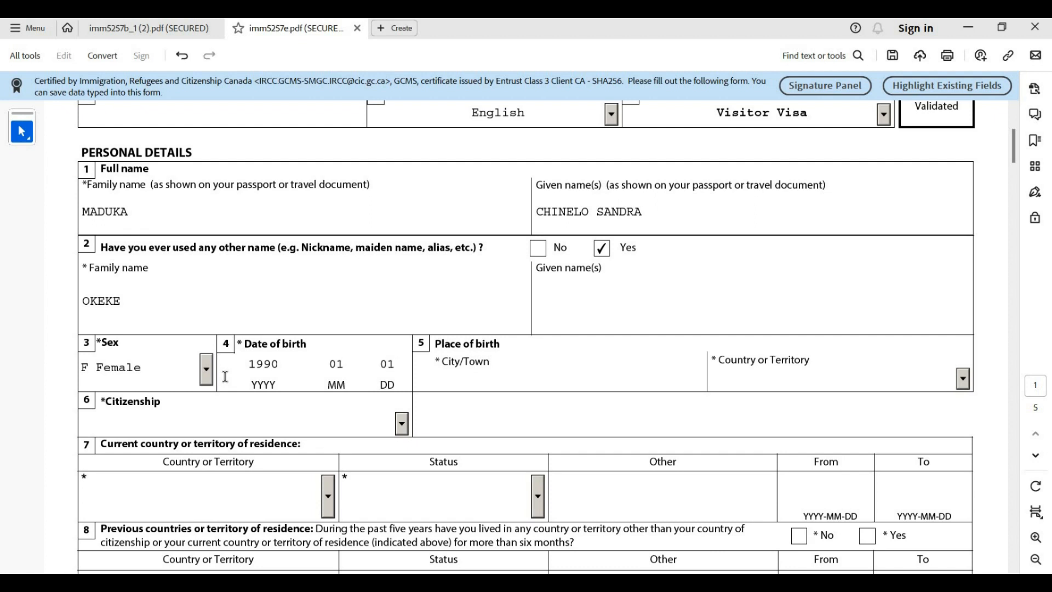
{"action": "left_click", "coordinate": [511, 367]}
{"action": "type", "text": "ABUJA"}
Set the country of birth to Nigeria
{"action": "left_click", "coordinate": [753, 383]}
{"action": "type", "text": "Namibia"}
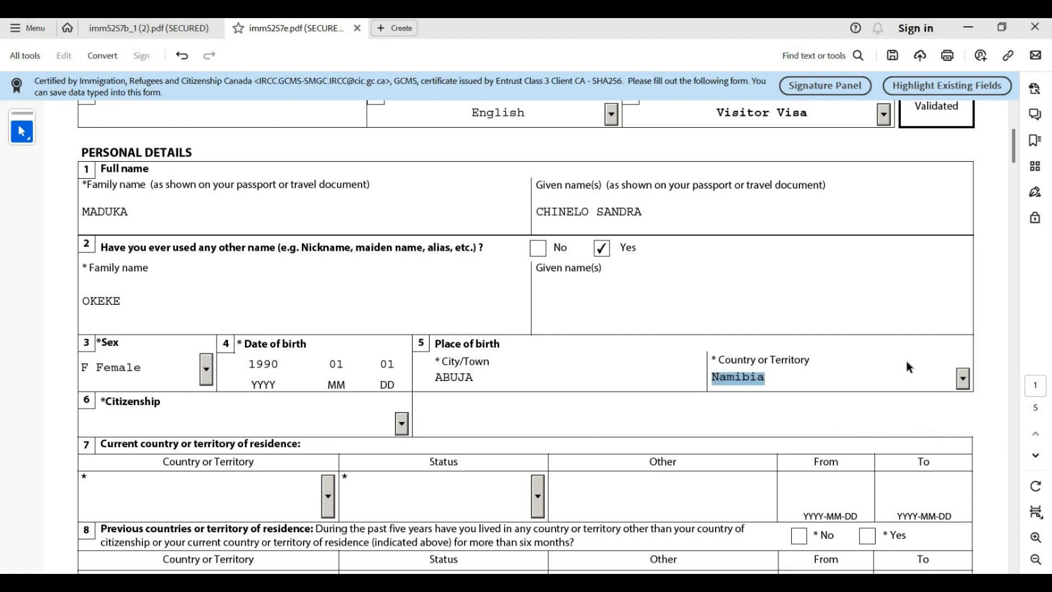
{"action": "left_click", "coordinate": [963, 378]}
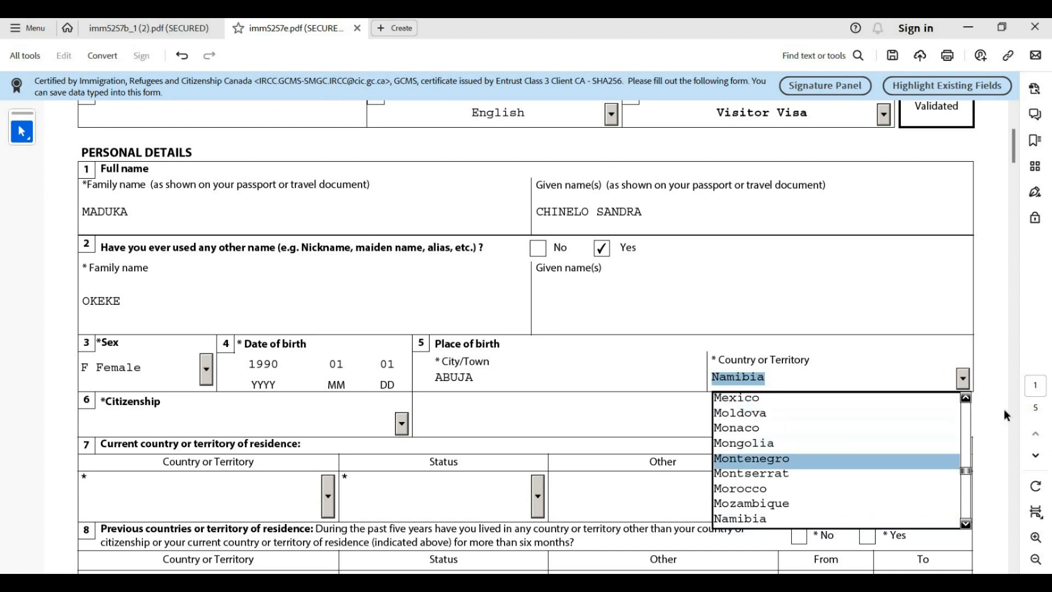
{"action": "scroll", "coordinate": [791, 497], "scroll_direction": "down", "scroll_amount": 1}
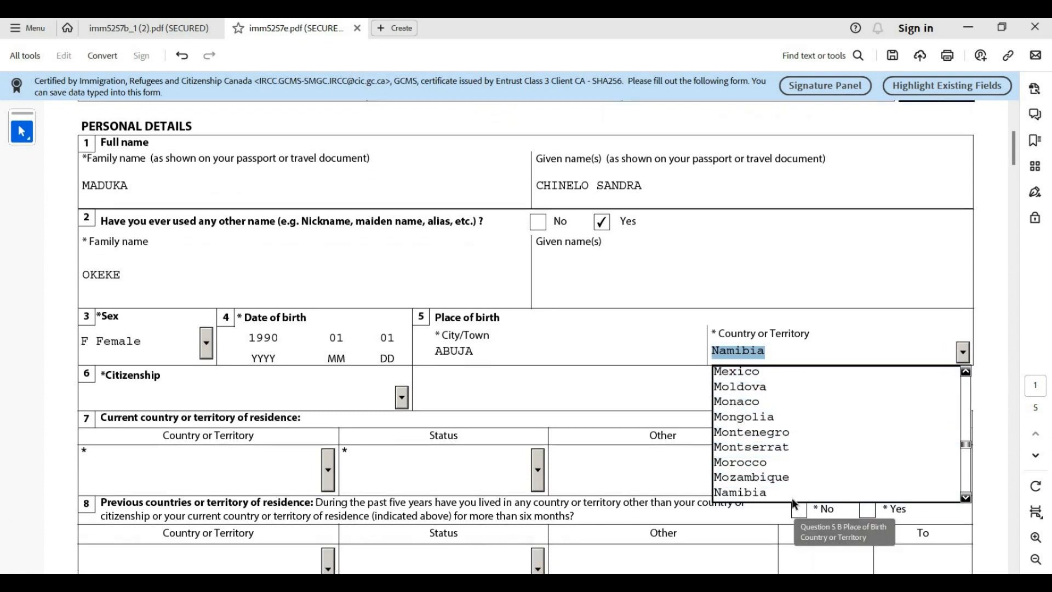
{"action": "scroll", "coordinate": [952, 414], "scroll_direction": "down", "scroll_amount": 1}
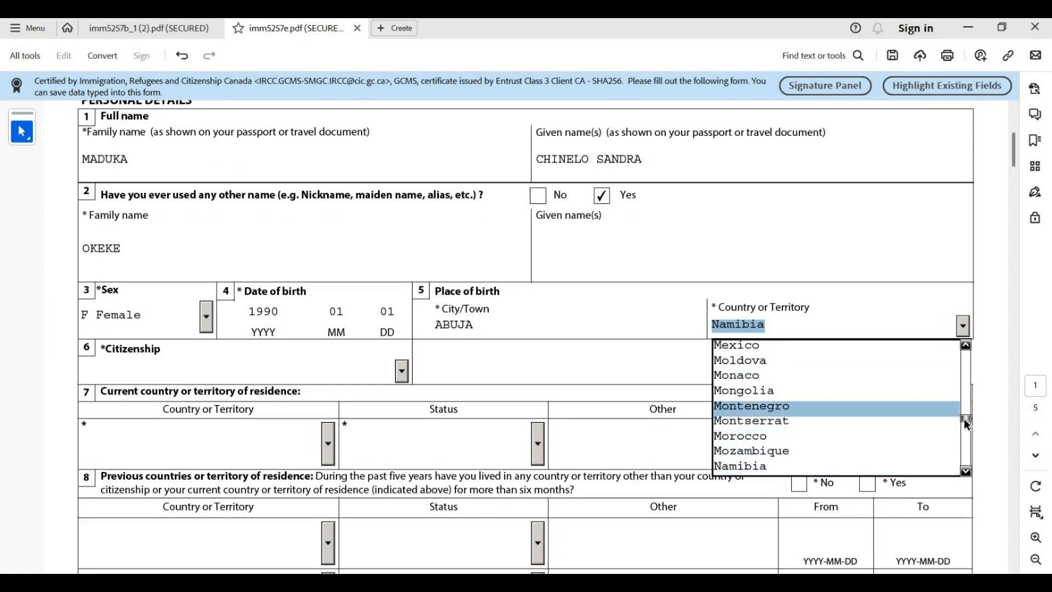
{"action": "scroll", "coordinate": [943, 415], "scroll_direction": "down", "scroll_amount": 4}
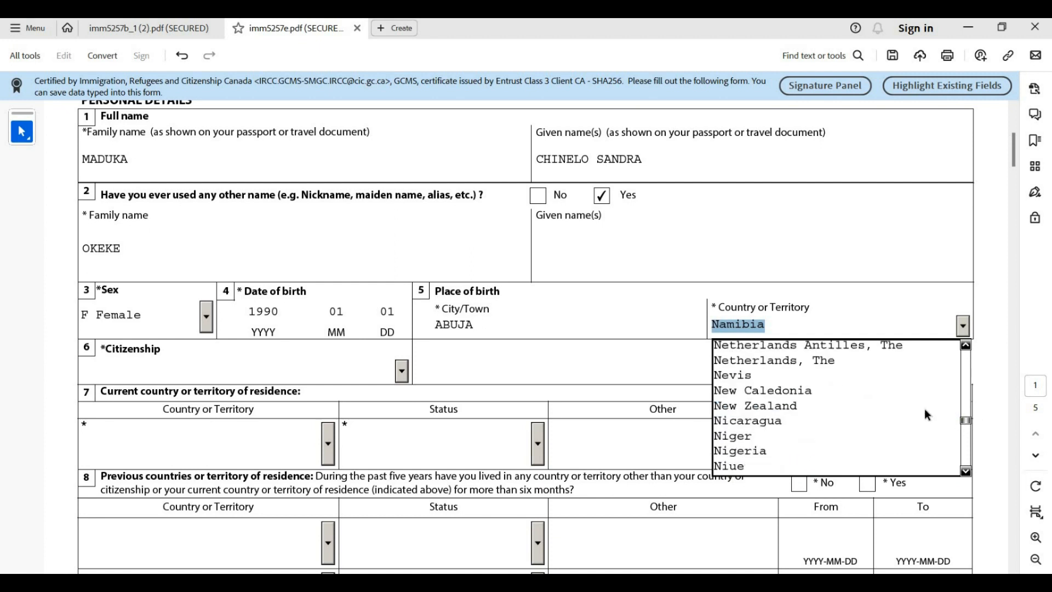
{"action": "left_click", "coordinate": [803, 451]}
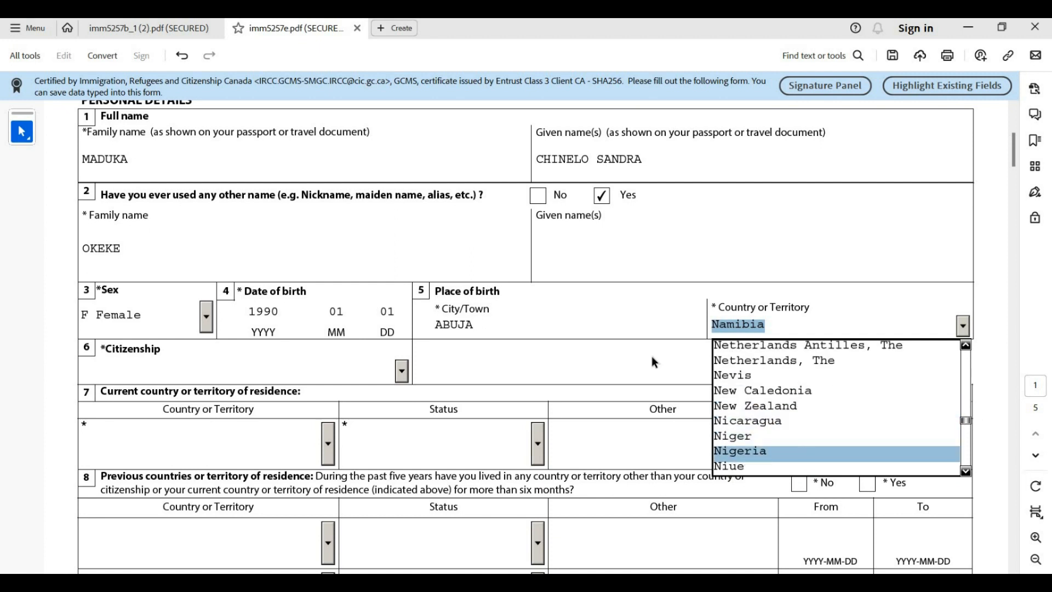
Set citizenship to Nigeria
{"action": "left_click", "coordinate": [403, 375]}
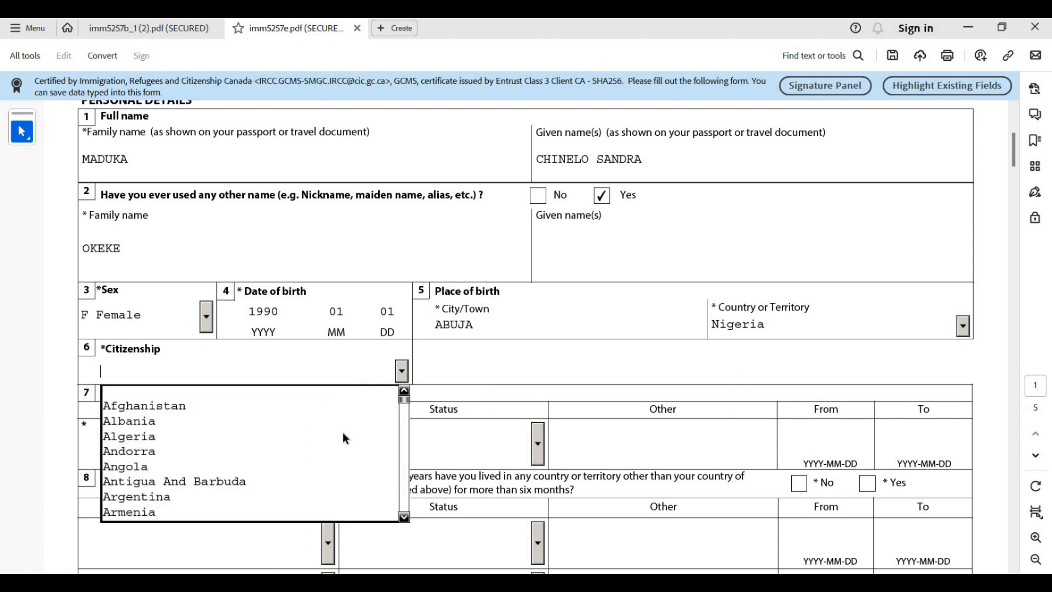
{"action": "scroll", "coordinate": [352, 439], "scroll_direction": "down", "scroll_amount": 1}
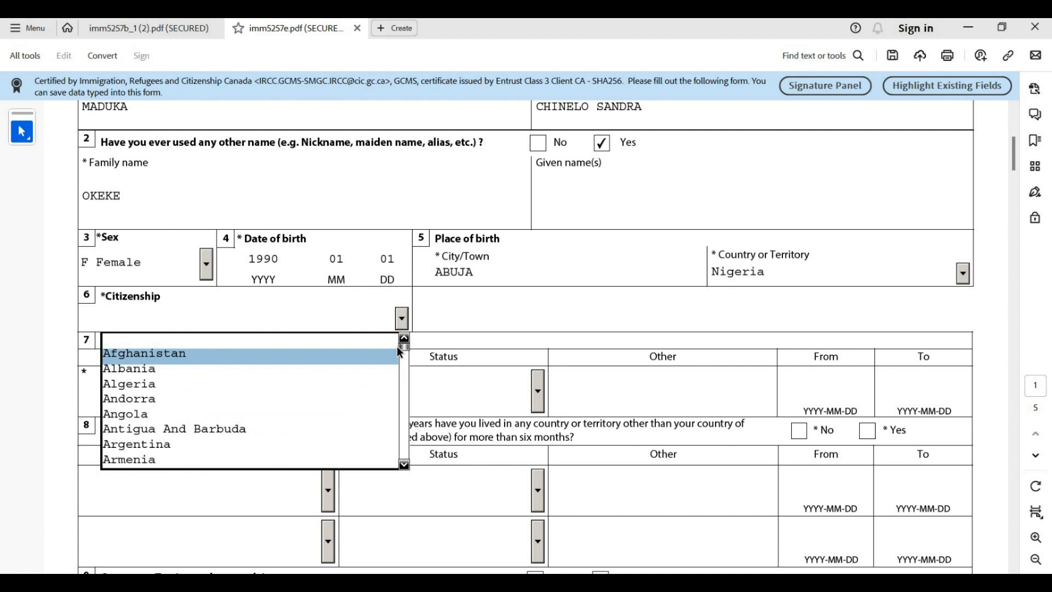
{"action": "type", "text": "Namibia"}
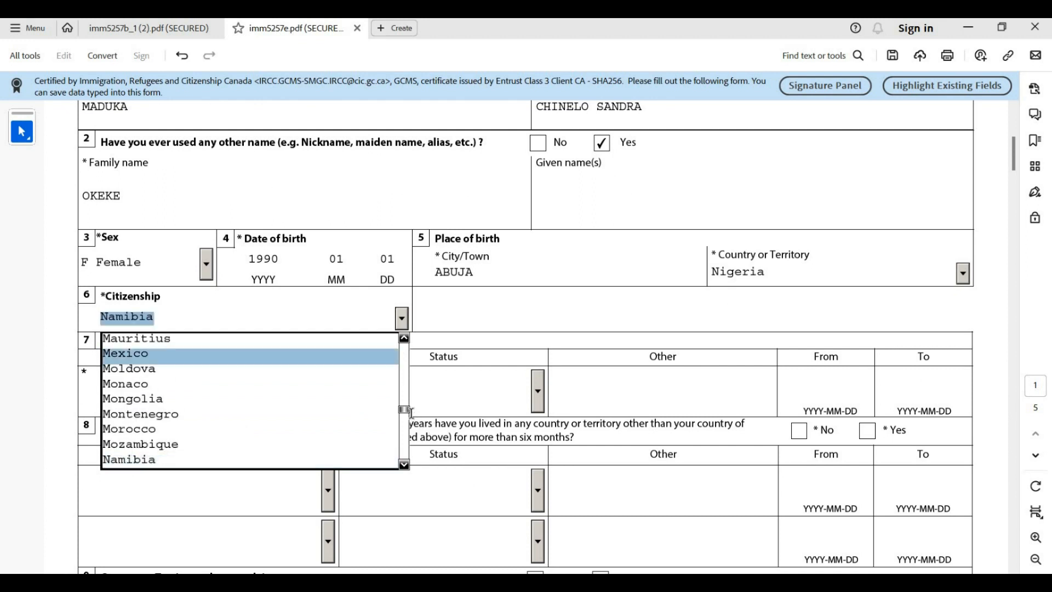
{"action": "scroll", "coordinate": [404, 415], "scroll_direction": "down", "scroll_amount": 2}
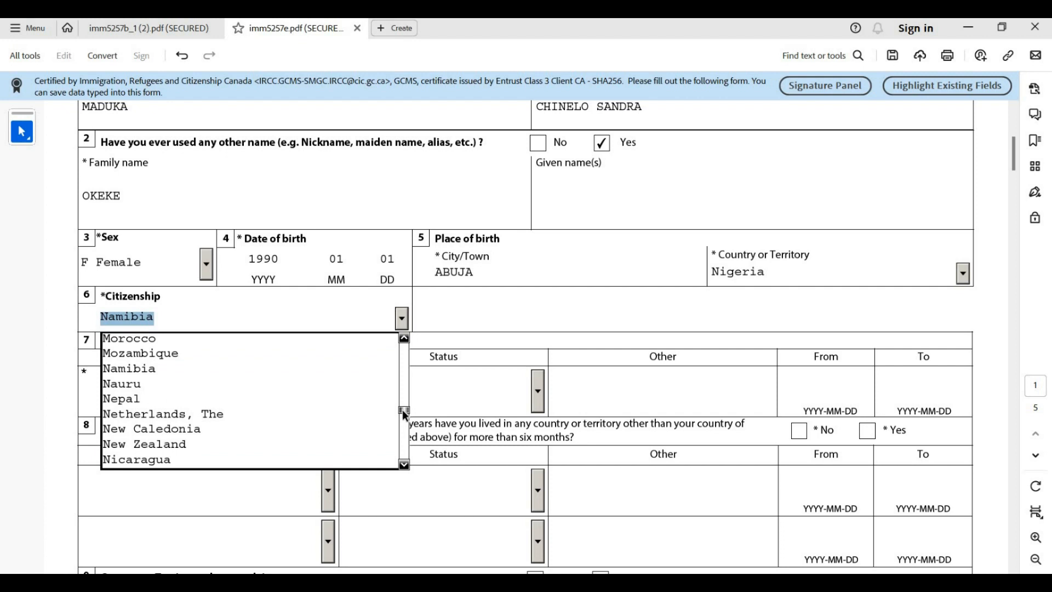
{"action": "scroll", "coordinate": [402, 409], "scroll_direction": "down", "scroll_amount": 1}
{"action": "scroll", "coordinate": [404, 412], "scroll_direction": "down", "scroll_amount": 2}
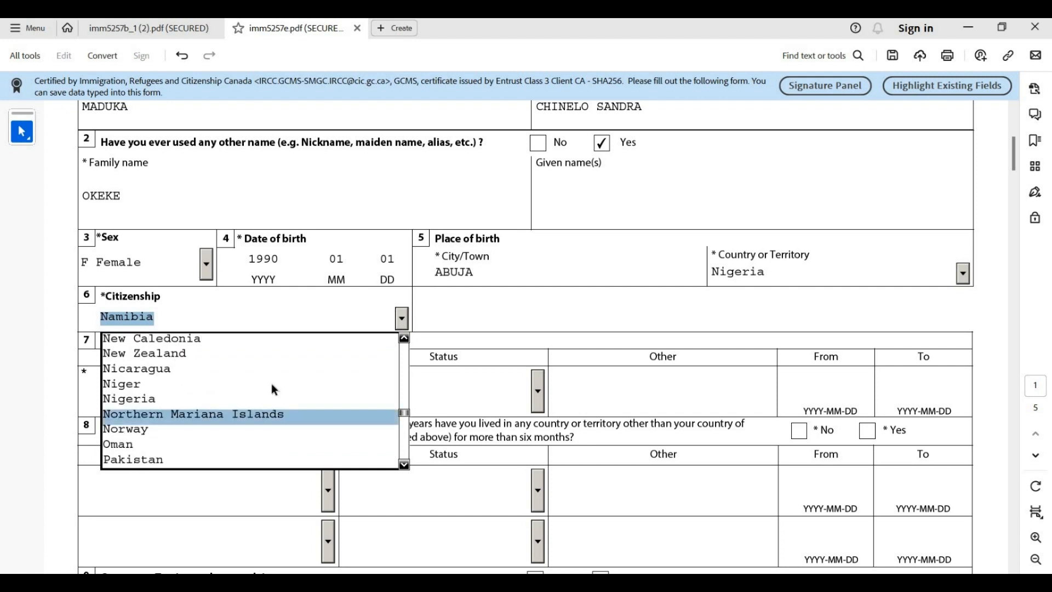
{"action": "left_click", "coordinate": [271, 400]}
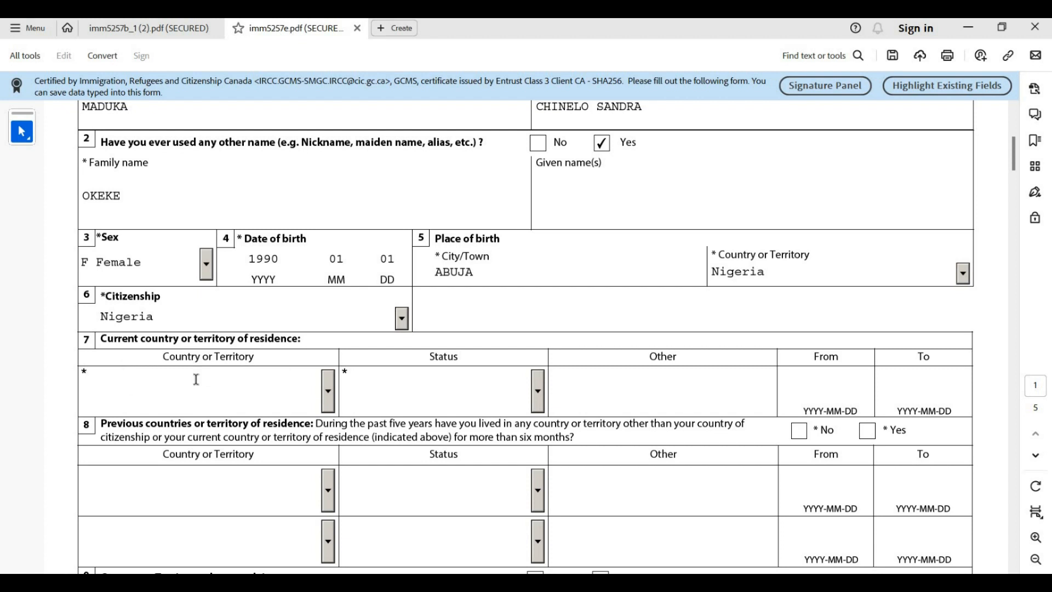
Set current country of residence to Nigeria with status Citizen
{"action": "left_click", "coordinate": [329, 387]}
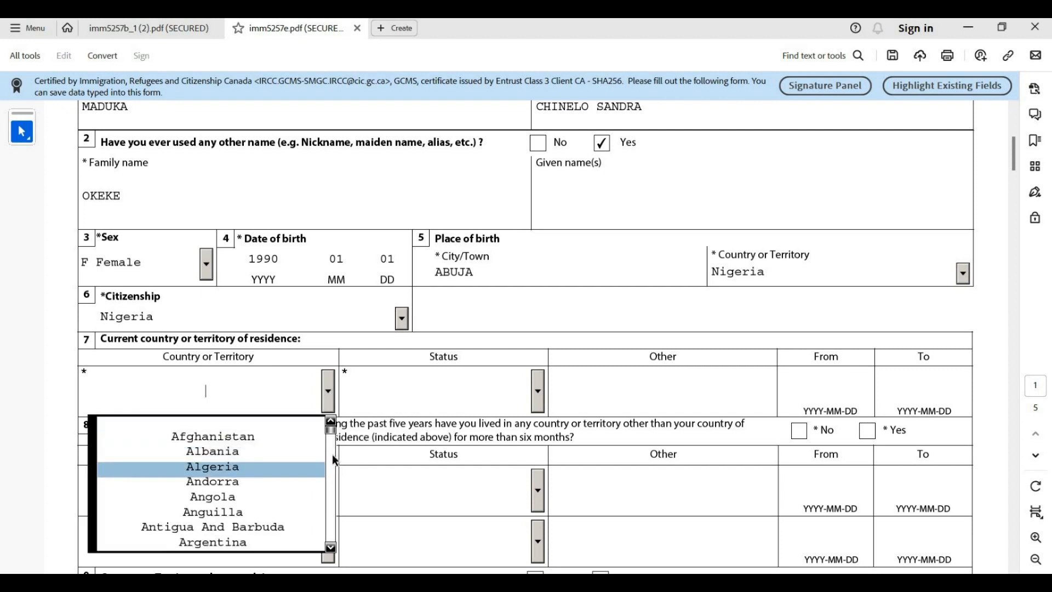
{"action": "type", "text": "n"}
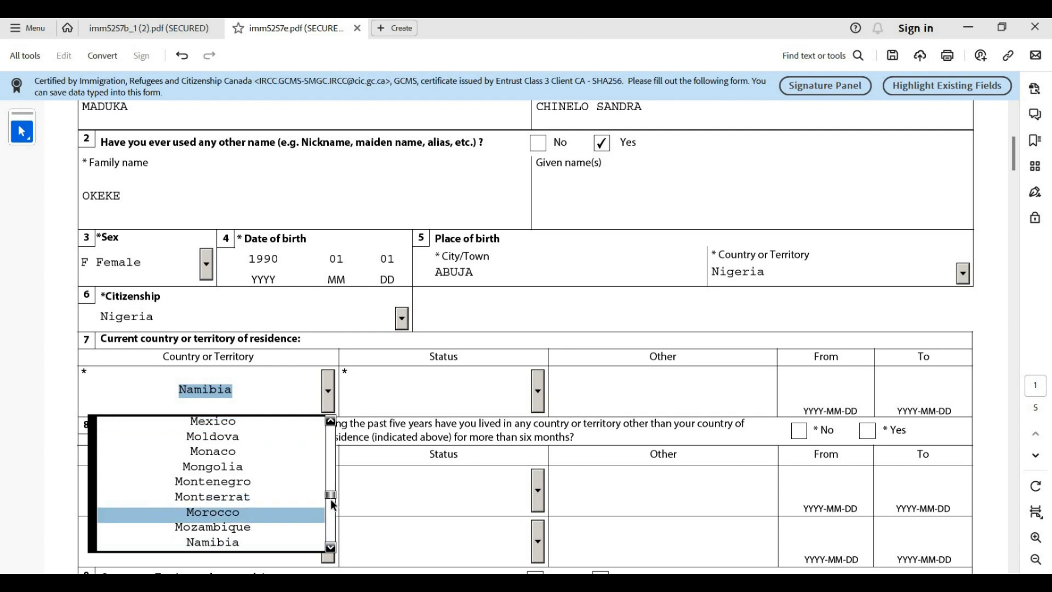
{"action": "scroll", "coordinate": [330, 498], "scroll_direction": "down", "scroll_amount": 1}
{"action": "scroll", "coordinate": [327, 470], "scroll_direction": "down", "scroll_amount": 3}
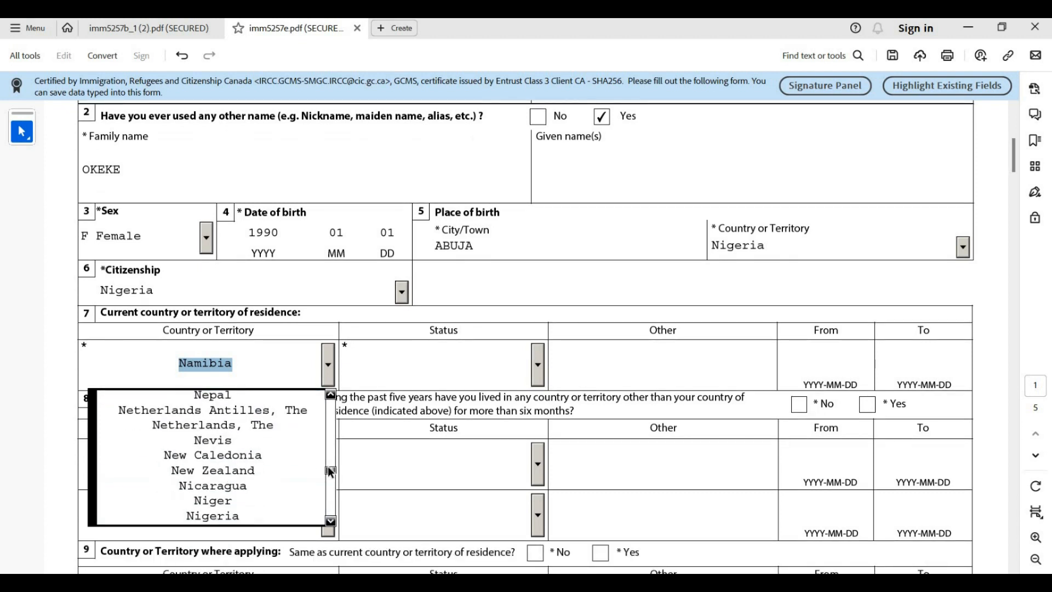
{"action": "left_click", "coordinate": [276, 518]}
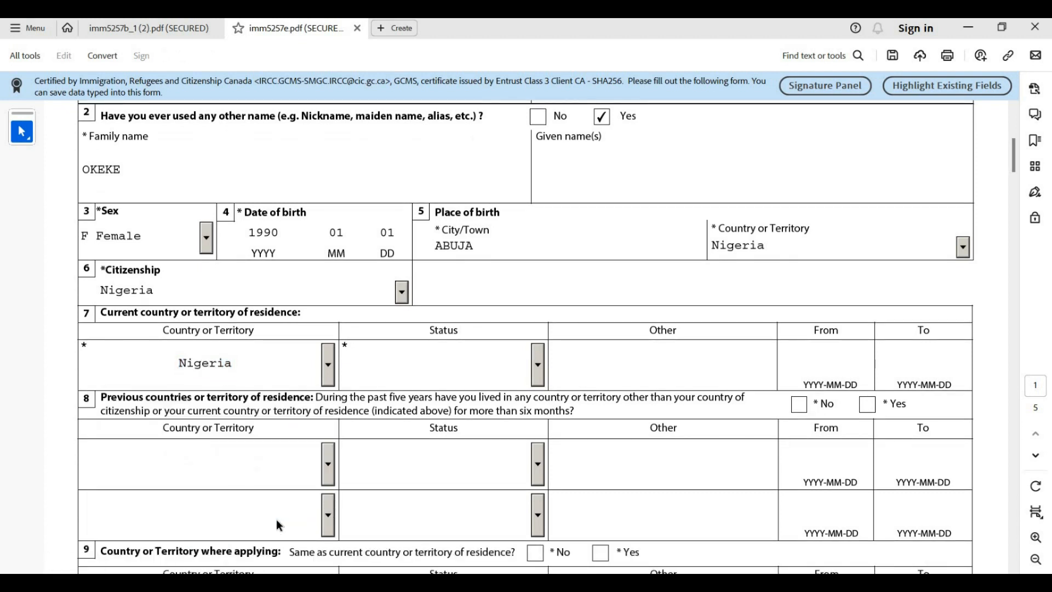
{"action": "left_click", "coordinate": [538, 373]}
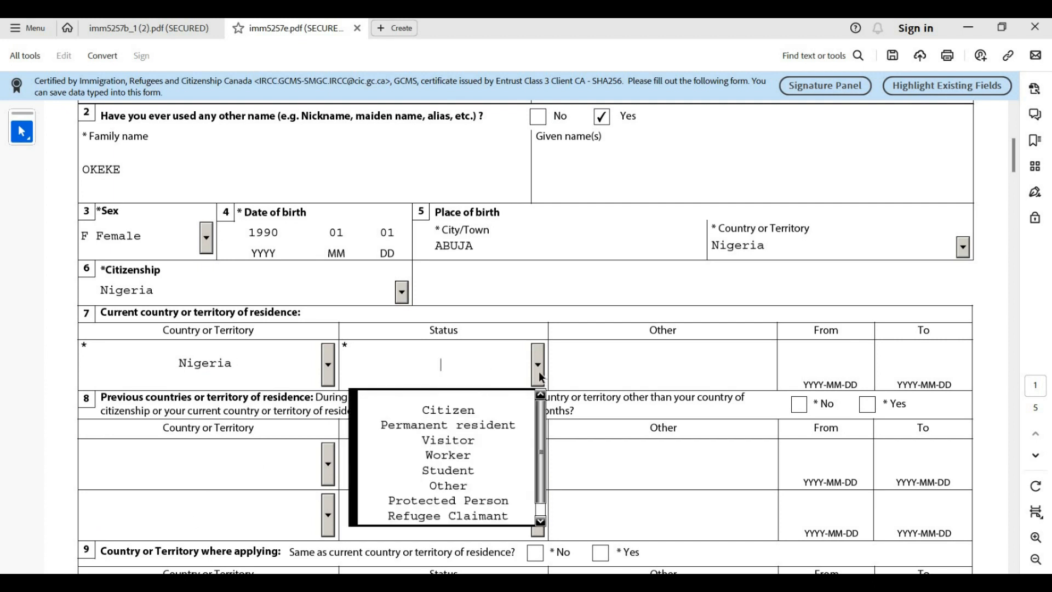
{"action": "left_click", "coordinate": [447, 411]}
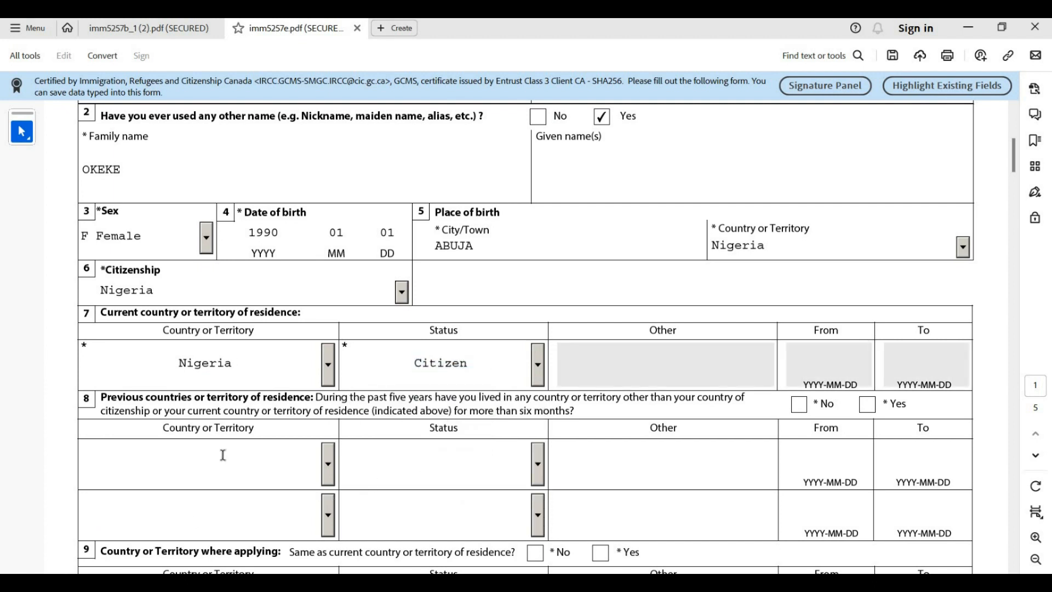
{"action": "scroll", "coordinate": [124, 370], "scroll_direction": "down", "scroll_amount": 1}
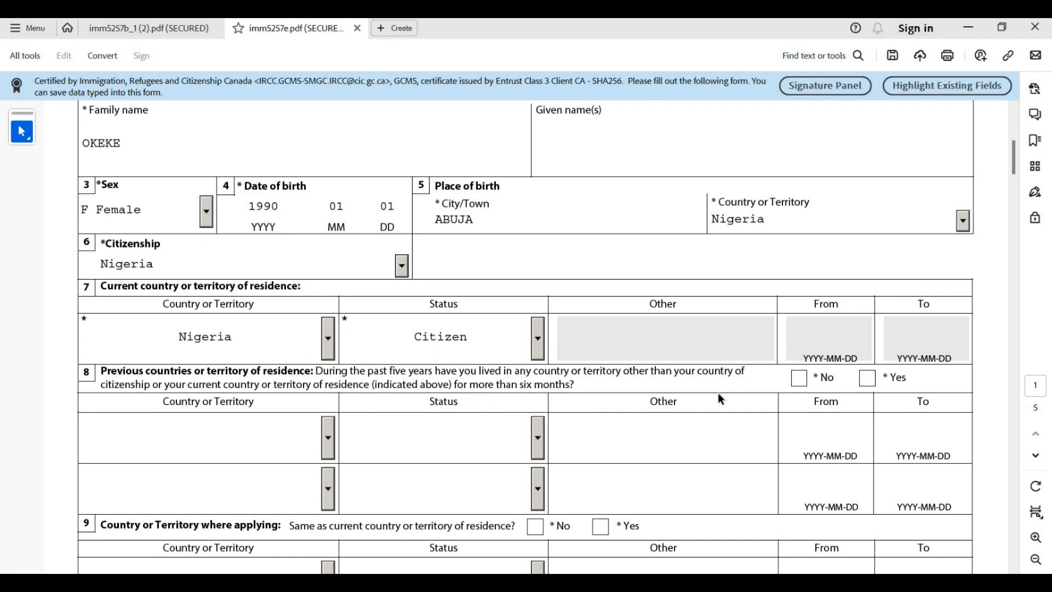
Answer No to previous countries of residence and Yes to applying from the current residence country
{"action": "left_click", "coordinate": [870, 381]}
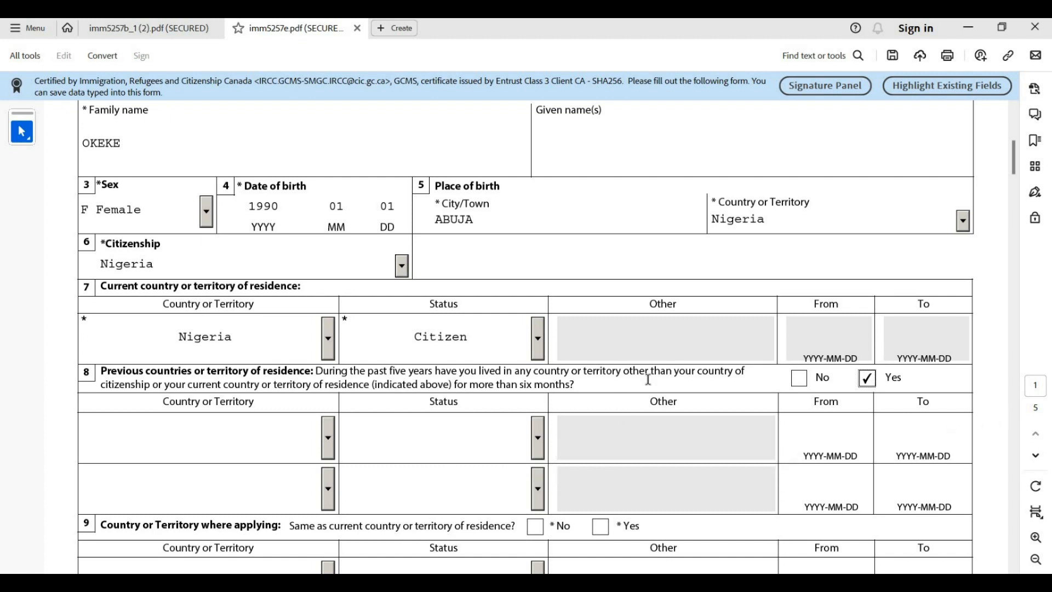
{"action": "left_click", "coordinate": [800, 376]}
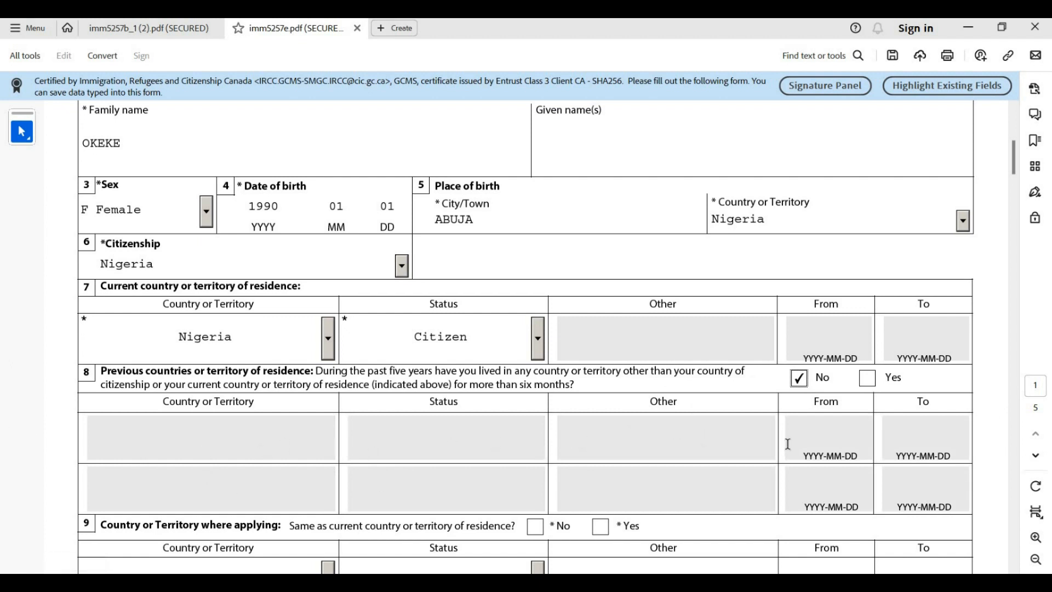
{"action": "scroll", "coordinate": [740, 448], "scroll_direction": "down", "scroll_amount": 5}
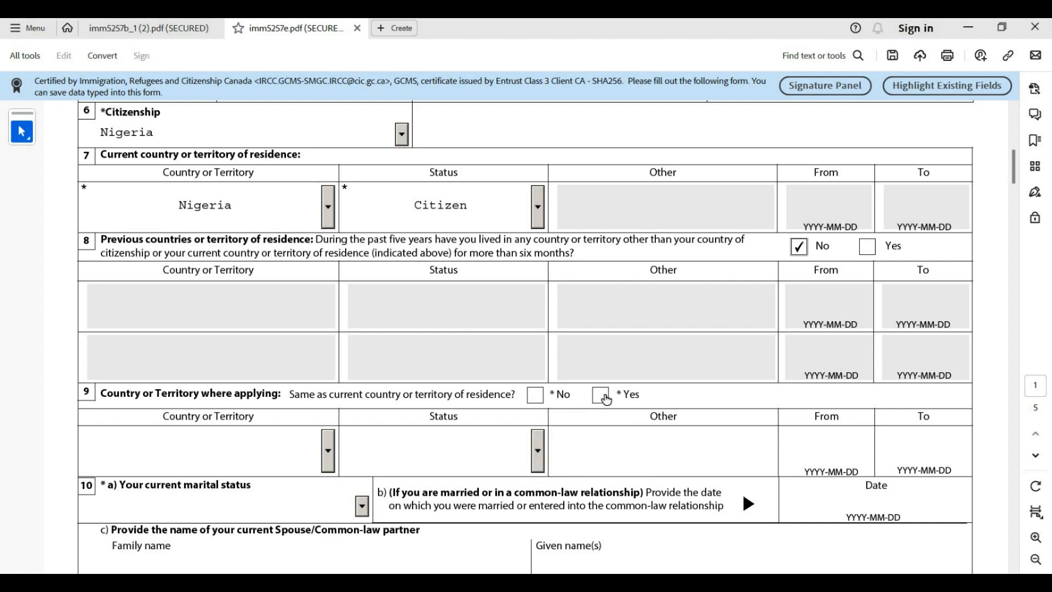
{"action": "left_click", "coordinate": [601, 395]}
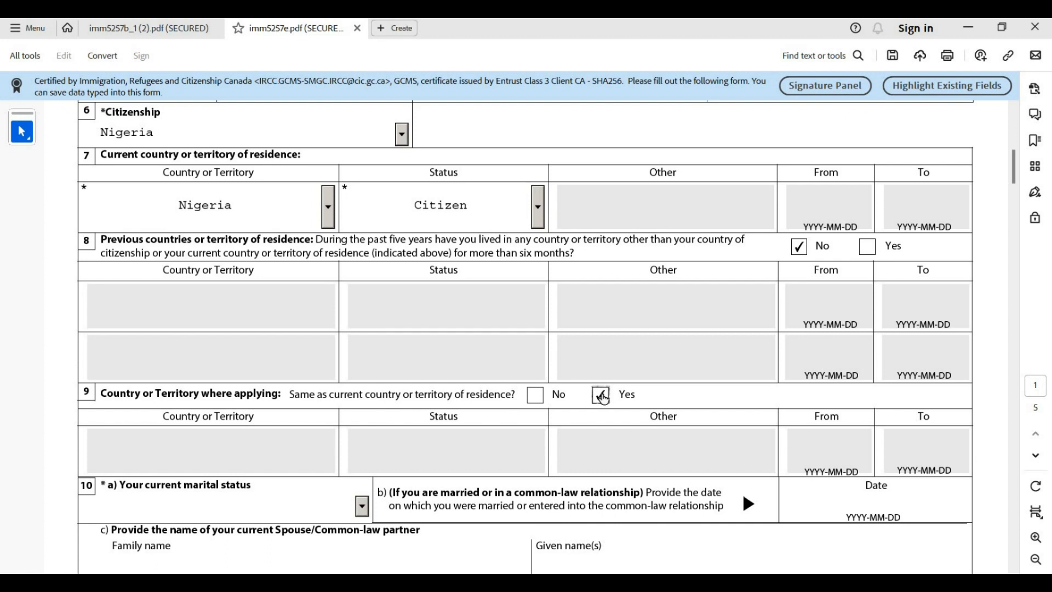
{"action": "scroll", "coordinate": [602, 394], "scroll_direction": "down", "scroll_amount": 4}
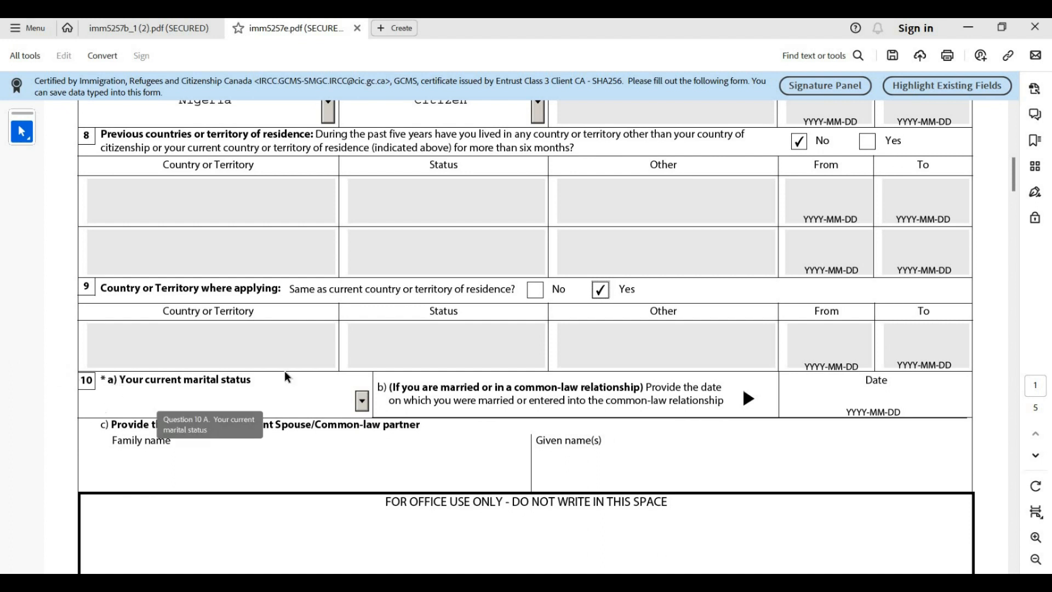
{"action": "left_click", "coordinate": [361, 404]}
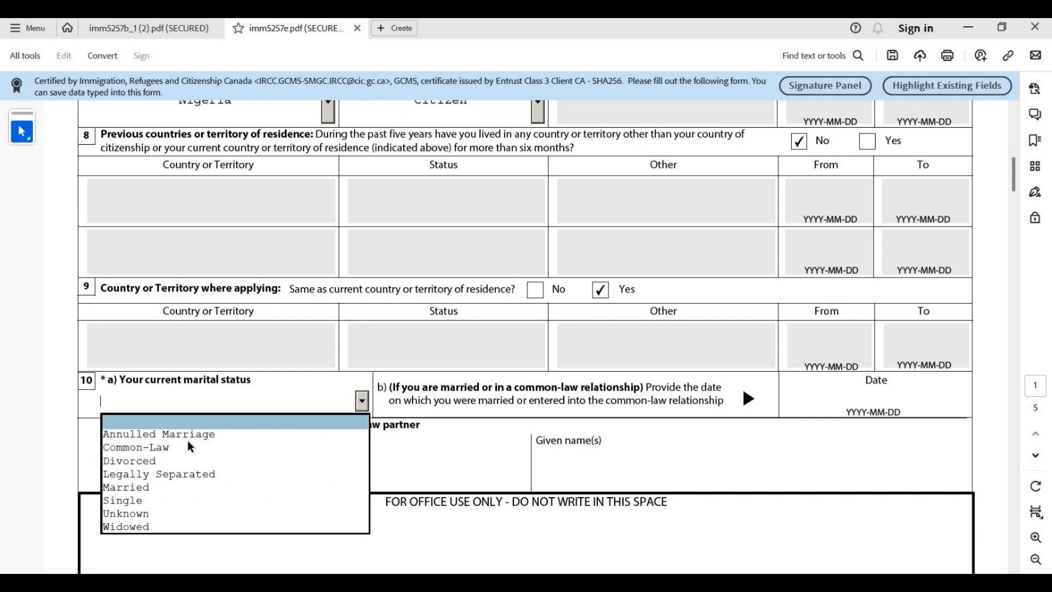
Choose Married, then pick 1 February 2022 in the calendar as the marriage date
{"action": "left_click", "coordinate": [137, 492]}
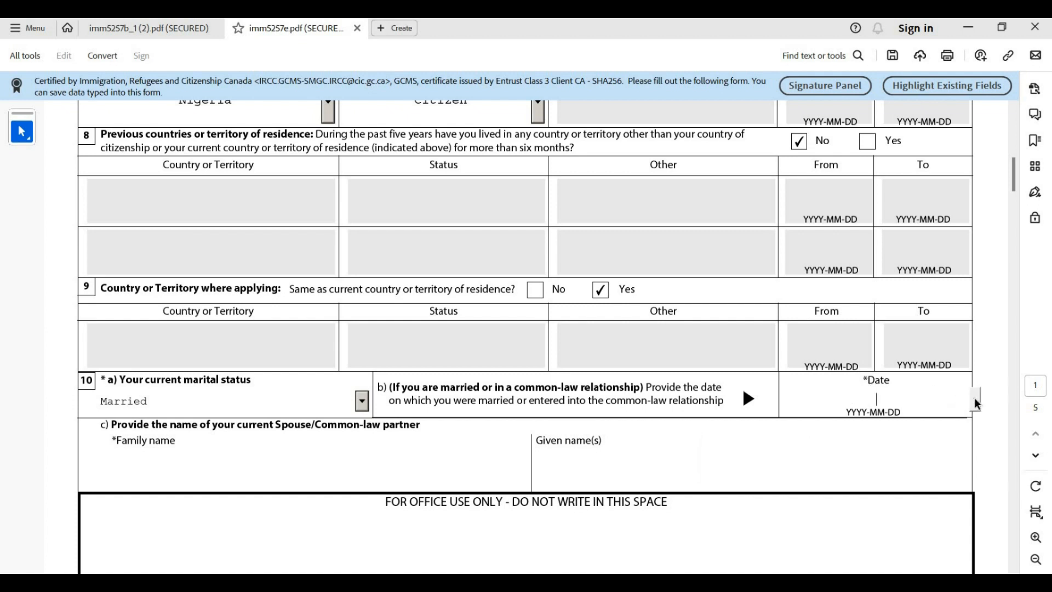
{"action": "left_click", "coordinate": [976, 404]}
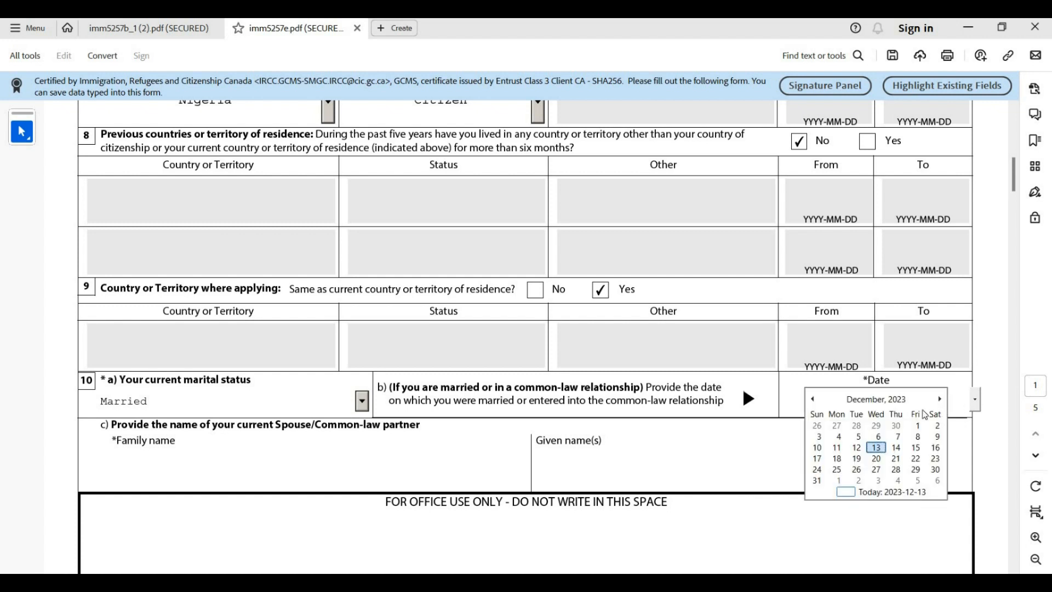
{"action": "left_click", "coordinate": [814, 400]}
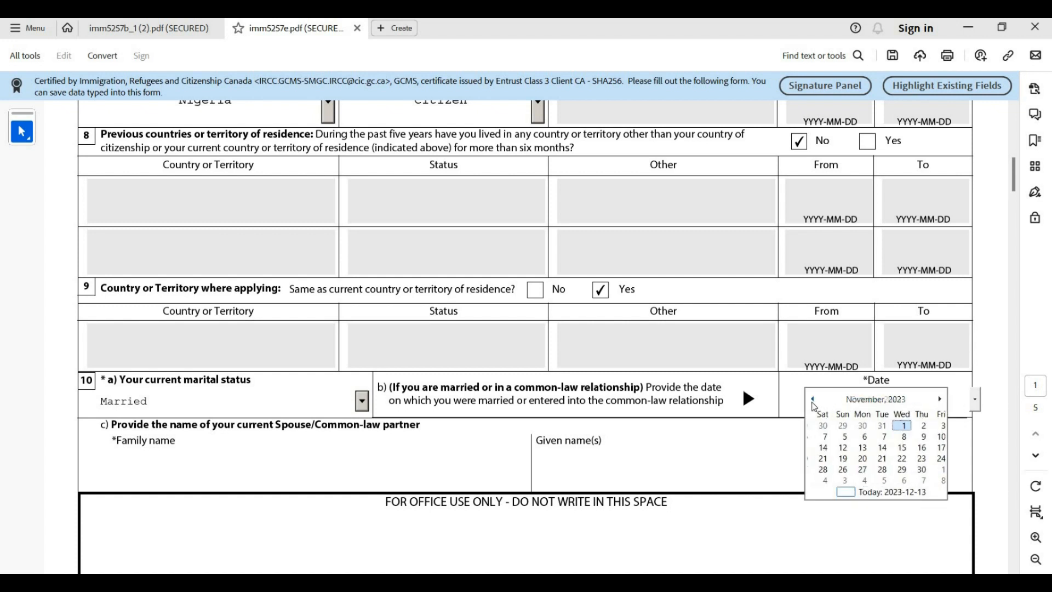
{"action": "left_click", "coordinate": [813, 399]}
{"action": "left_click", "coordinate": [813, 399]}
{"action": "left_click", "coordinate": [813, 400]}
{"action": "left_click", "coordinate": [813, 400]}
{"action": "left_click", "coordinate": [813, 400]}
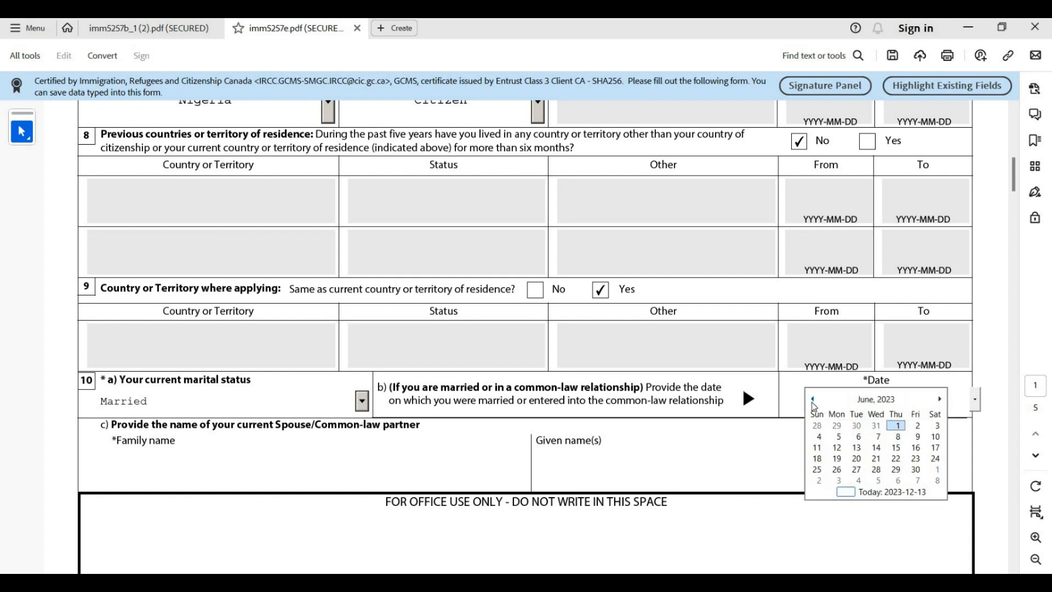
{"action": "left_click", "coordinate": [813, 400]}
{"action": "left_click", "coordinate": [813, 400]}
{"action": "left_click", "coordinate": [813, 400]}
{"action": "left_click", "coordinate": [813, 400]}
{"action": "left_click", "coordinate": [813, 400]}
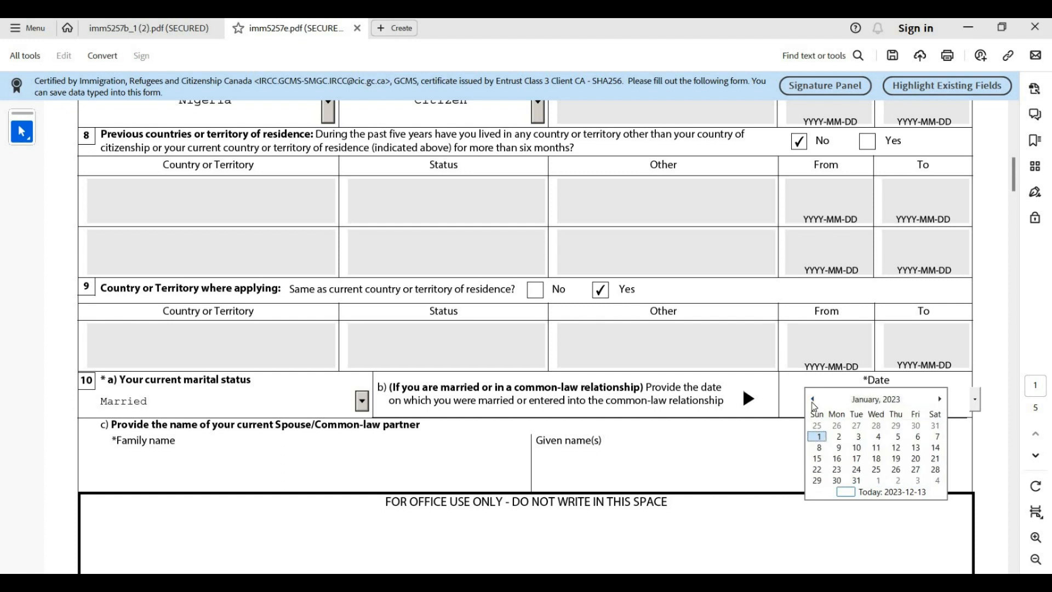
{"action": "left_click", "coordinate": [813, 400]}
{"action": "left_click", "coordinate": [813, 400]}
{"action": "left_click", "coordinate": [814, 400]}
{"action": "left_click", "coordinate": [813, 400]}
{"action": "left_click", "coordinate": [814, 400]}
{"action": "left_click", "coordinate": [813, 400]}
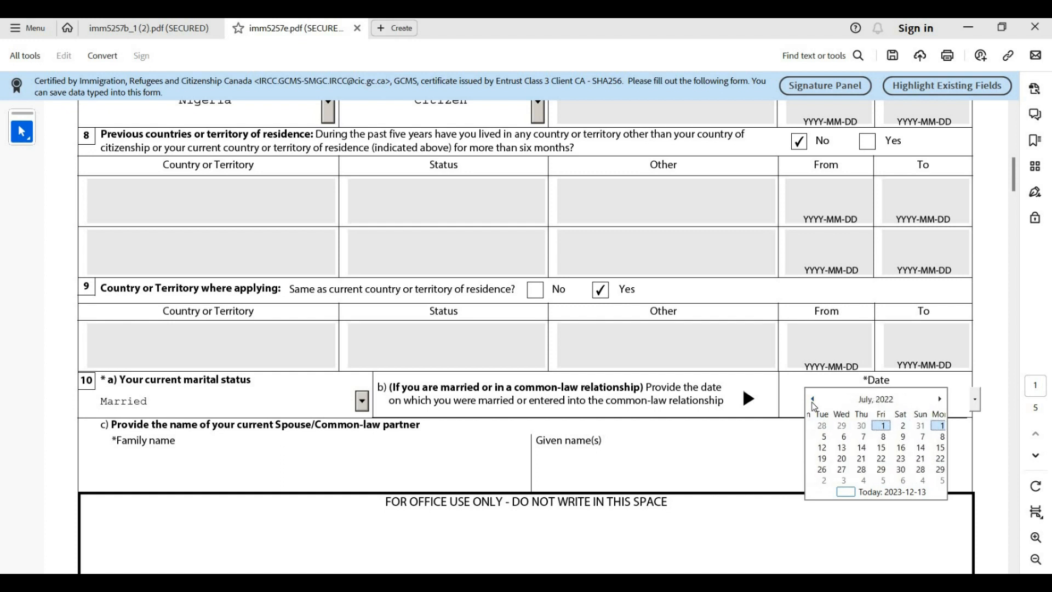
{"action": "left_click", "coordinate": [813, 400]}
{"action": "left_click", "coordinate": [813, 400]}
{"action": "left_click", "coordinate": [813, 400]}
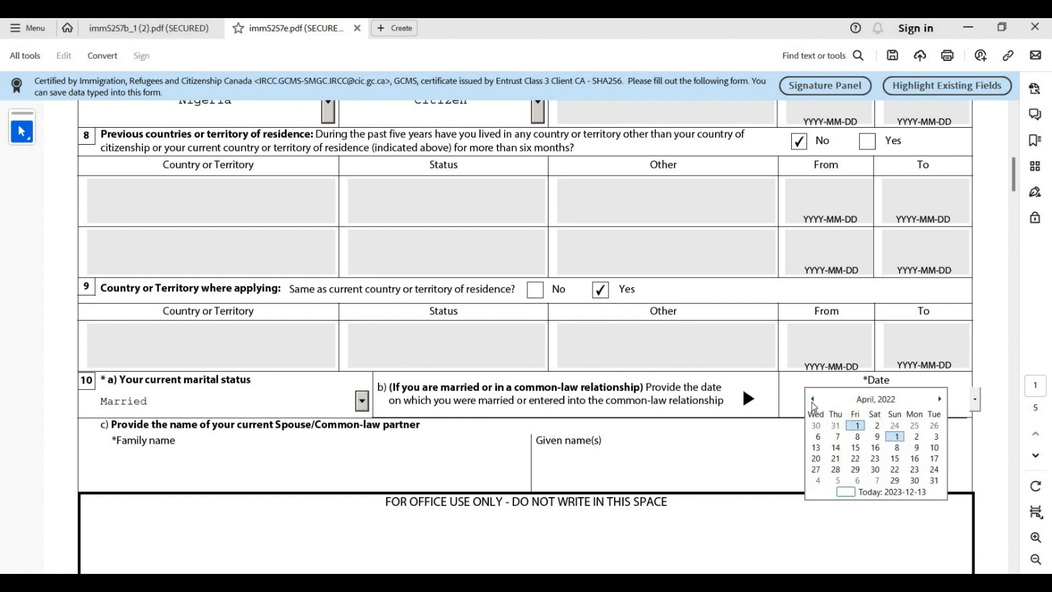
{"action": "left_click", "coordinate": [813, 400]}
{"action": "left_click", "coordinate": [813, 400]}
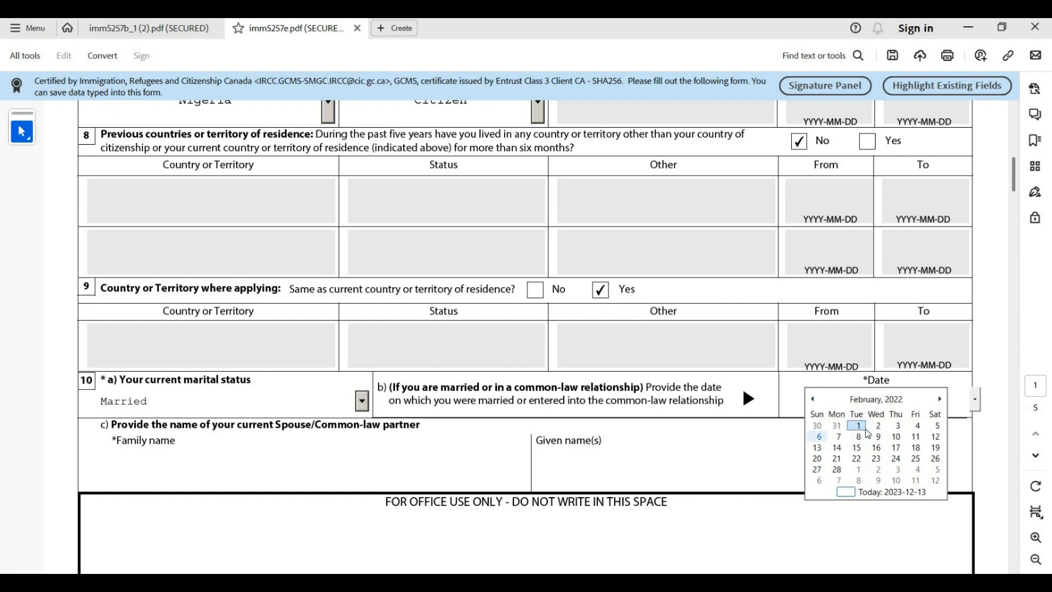
{"action": "left_click", "coordinate": [858, 424]}
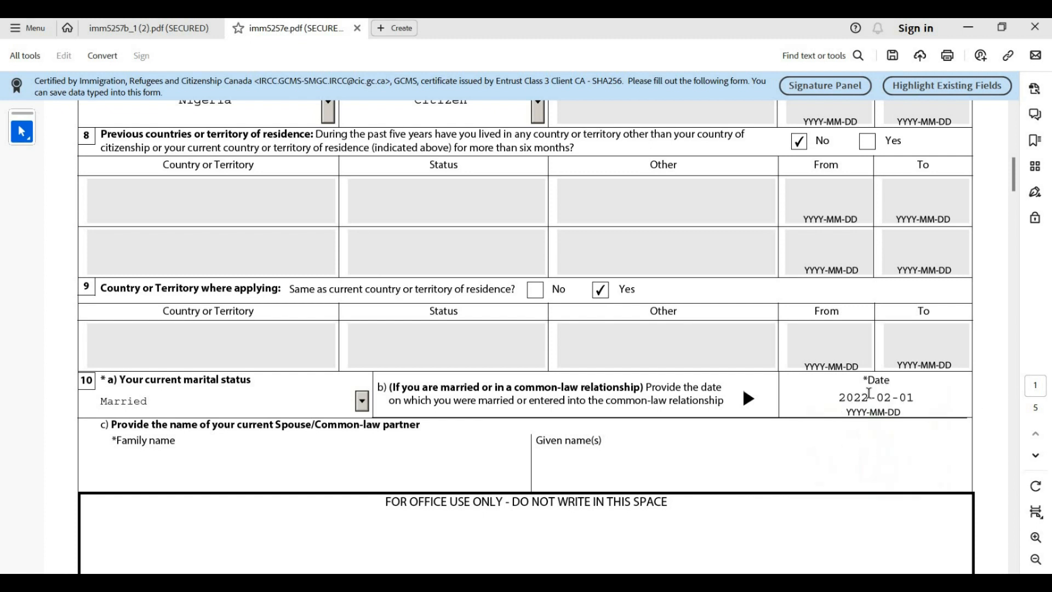
{"action": "scroll", "coordinate": [191, 455], "scroll_direction": "down", "scroll_amount": 2}
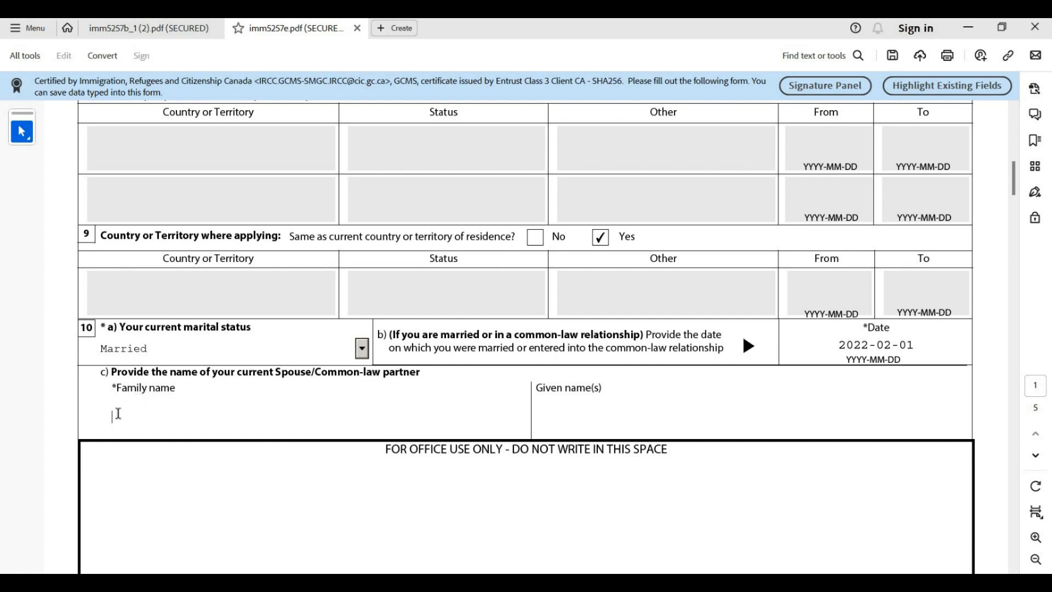
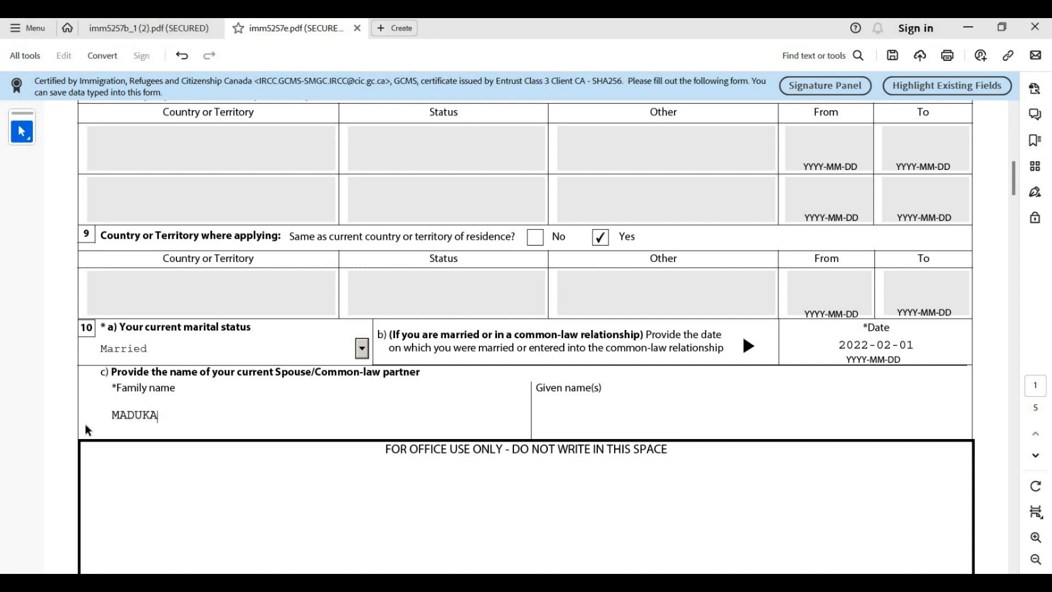
Enter the spouse's family name and given name in question 10c, then scroll to page 2
{"action": "left_click", "coordinate": [568, 425]}
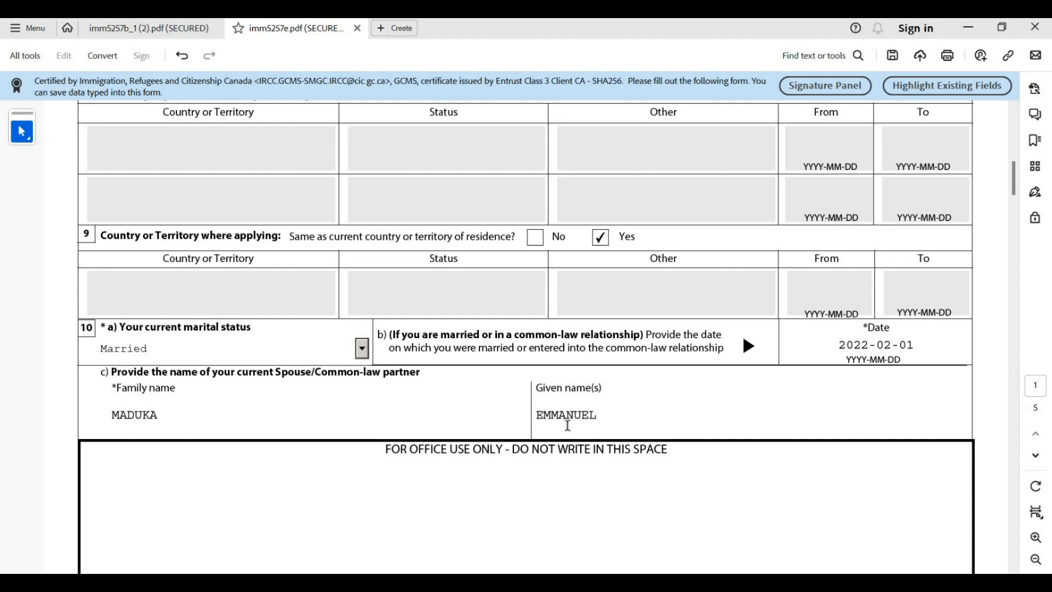
{"action": "scroll", "coordinate": [512, 371], "scroll_direction": "down", "scroll_amount": 2}
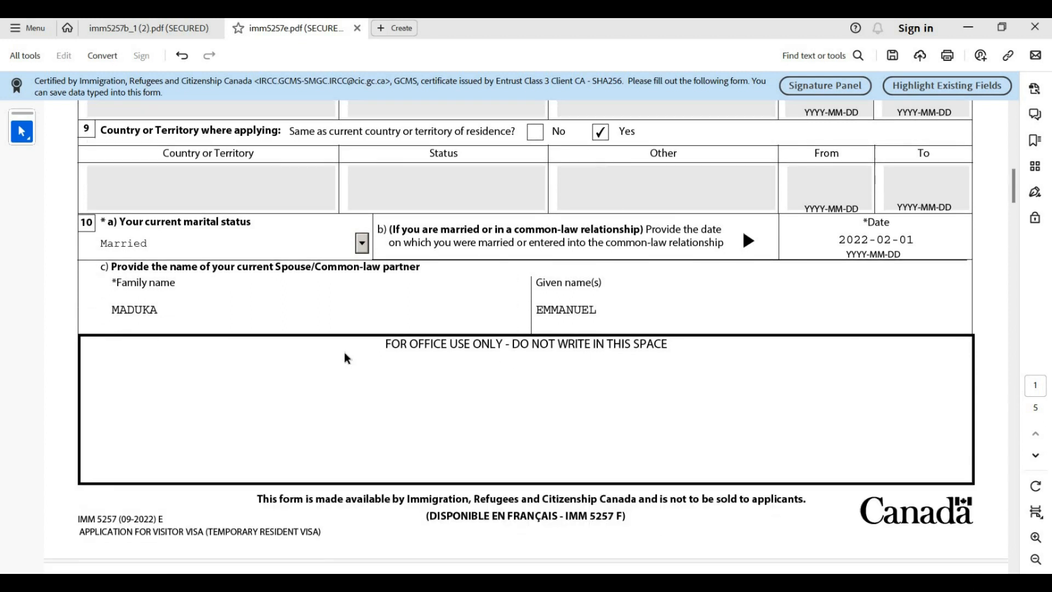
{"action": "scroll", "coordinate": [337, 349], "scroll_direction": "down", "scroll_amount": 2}
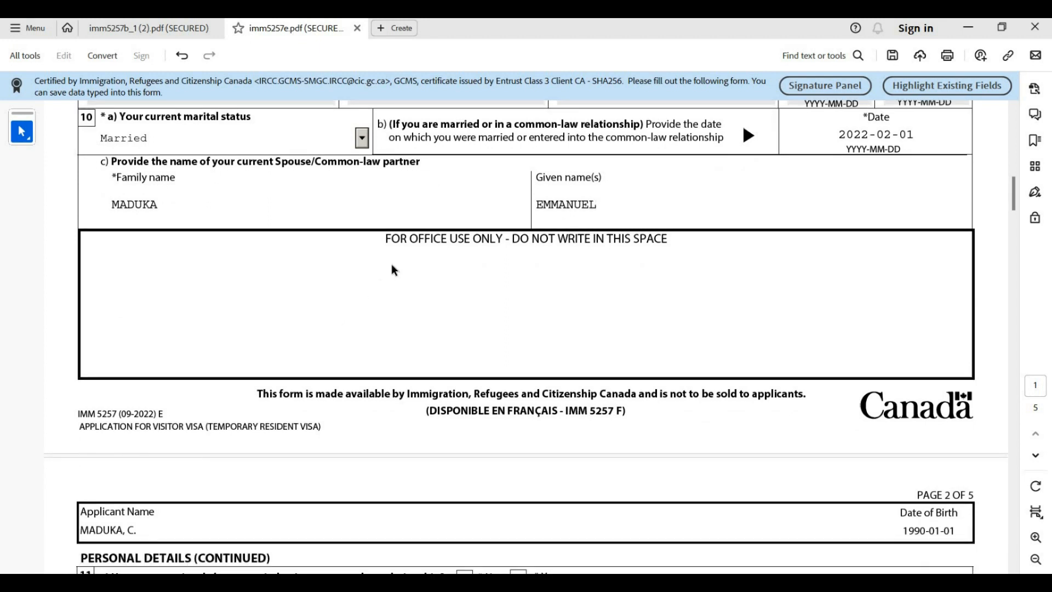
{"action": "scroll", "coordinate": [391, 268], "scroll_direction": "down", "scroll_amount": 3}
{"action": "scroll", "coordinate": [386, 272], "scroll_direction": "down", "scroll_amount": 3}
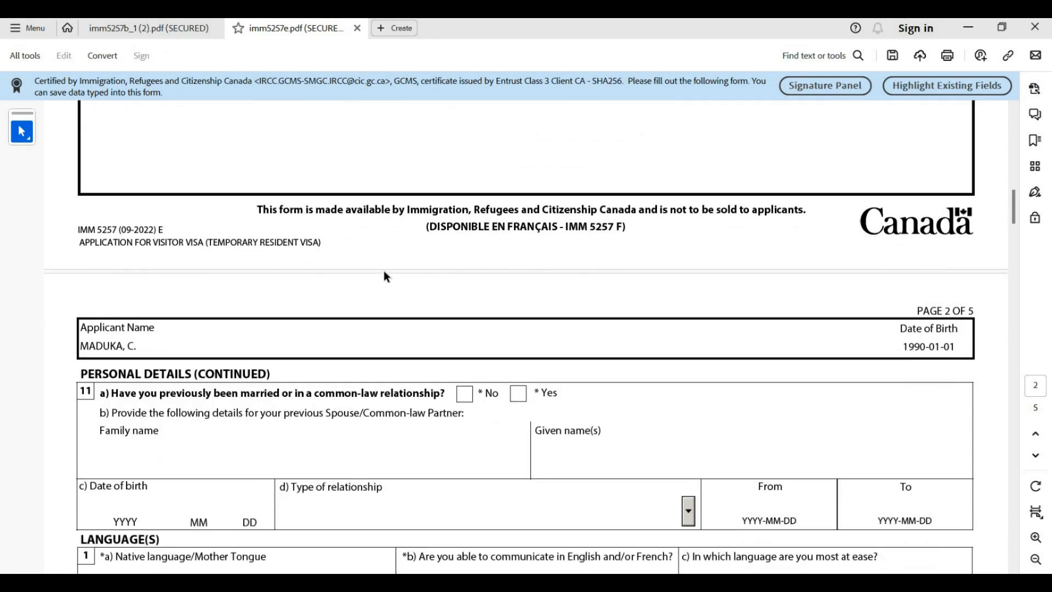
{"action": "scroll", "coordinate": [381, 273], "scroll_direction": "down", "scroll_amount": 1}
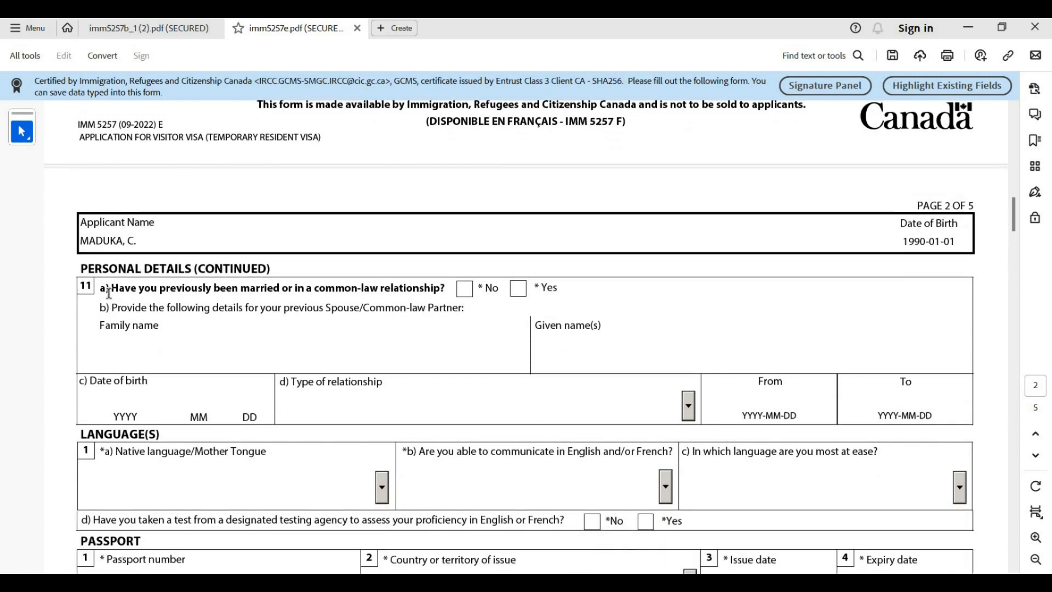
{"action": "scroll", "coordinate": [132, 263], "scroll_direction": "down", "scroll_amount": 1}
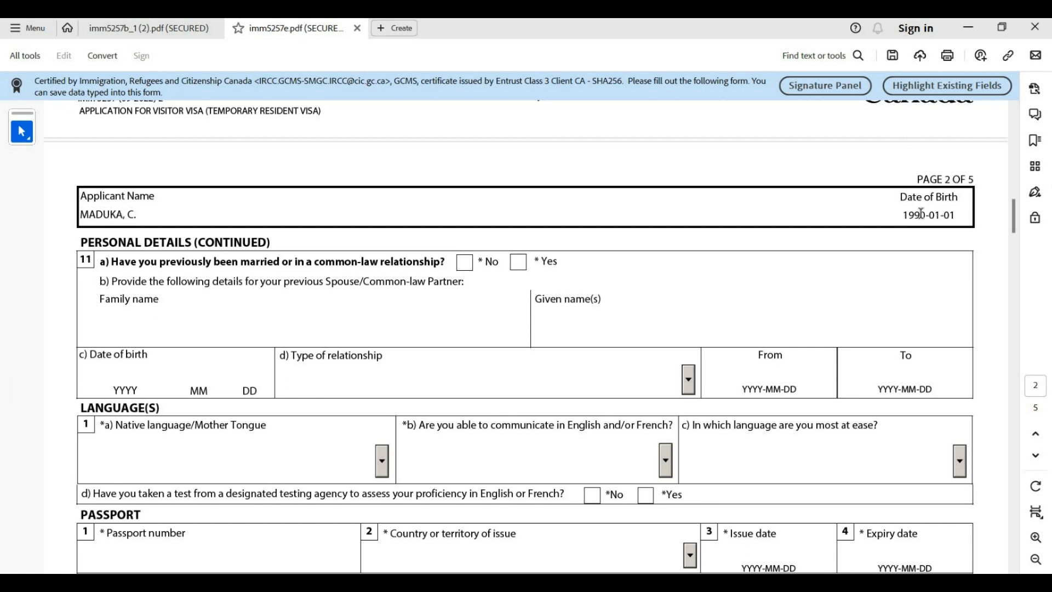
{"action": "scroll", "coordinate": [120, 264], "scroll_direction": "down", "scroll_amount": 1}
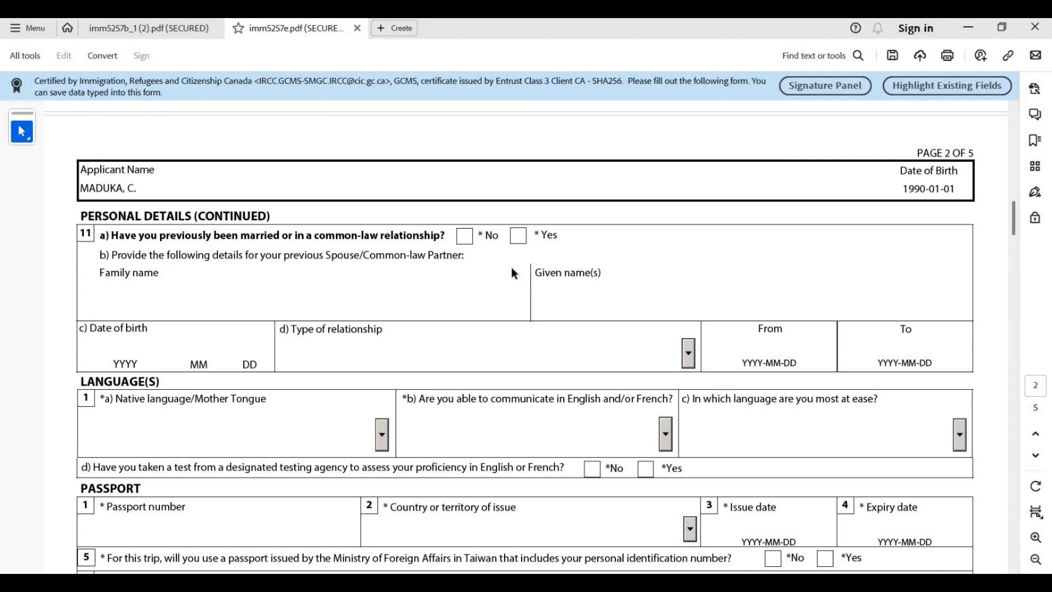
{"action": "left_click", "coordinate": [464, 236]}
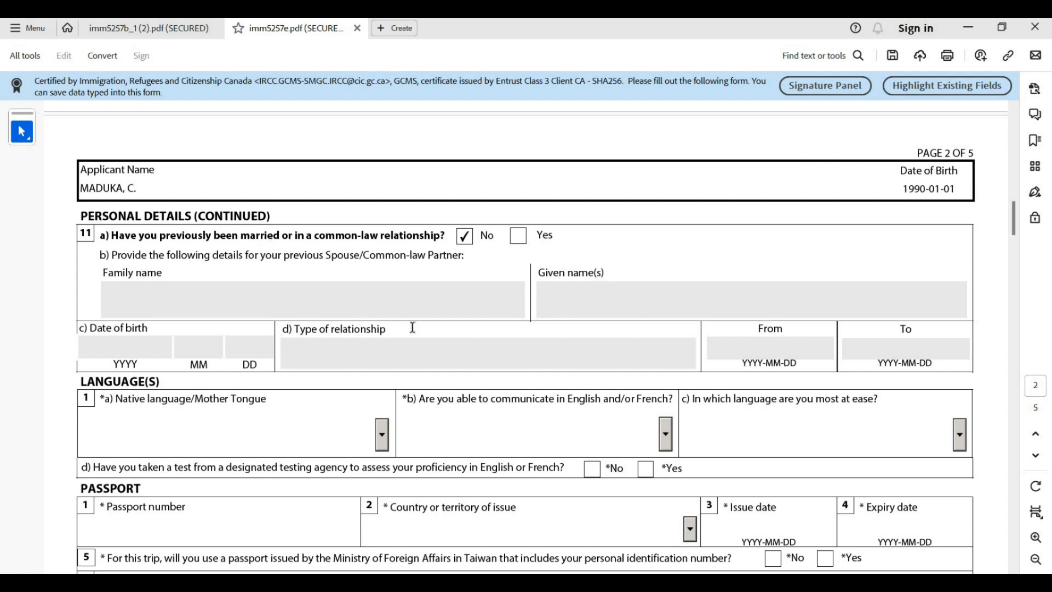
{"action": "scroll", "coordinate": [440, 283], "scroll_direction": "up", "scroll_amount": 1}
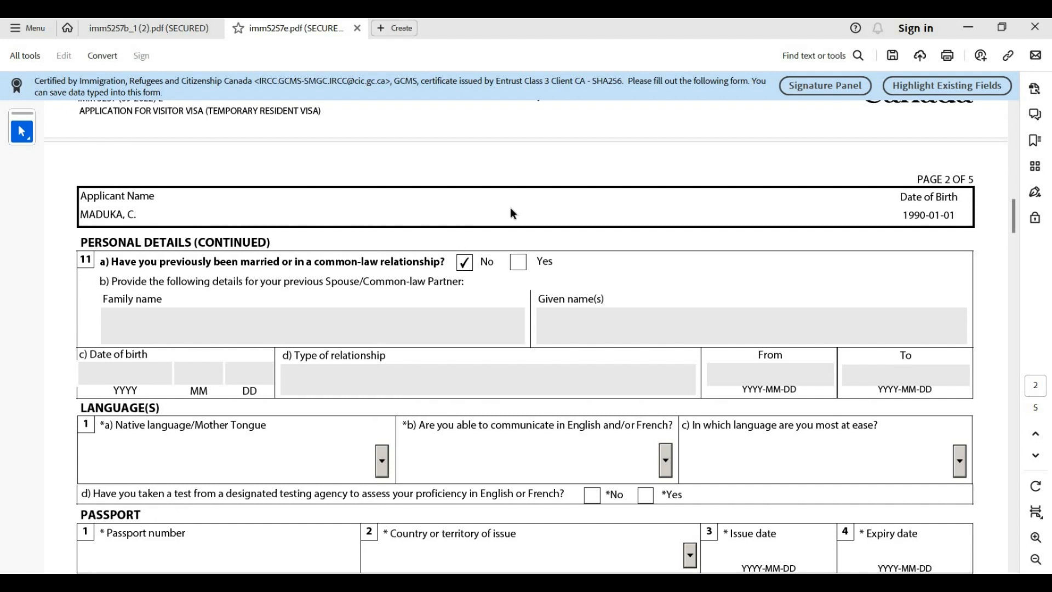
{"action": "scroll", "coordinate": [505, 254], "scroll_direction": "down", "scroll_amount": 1}
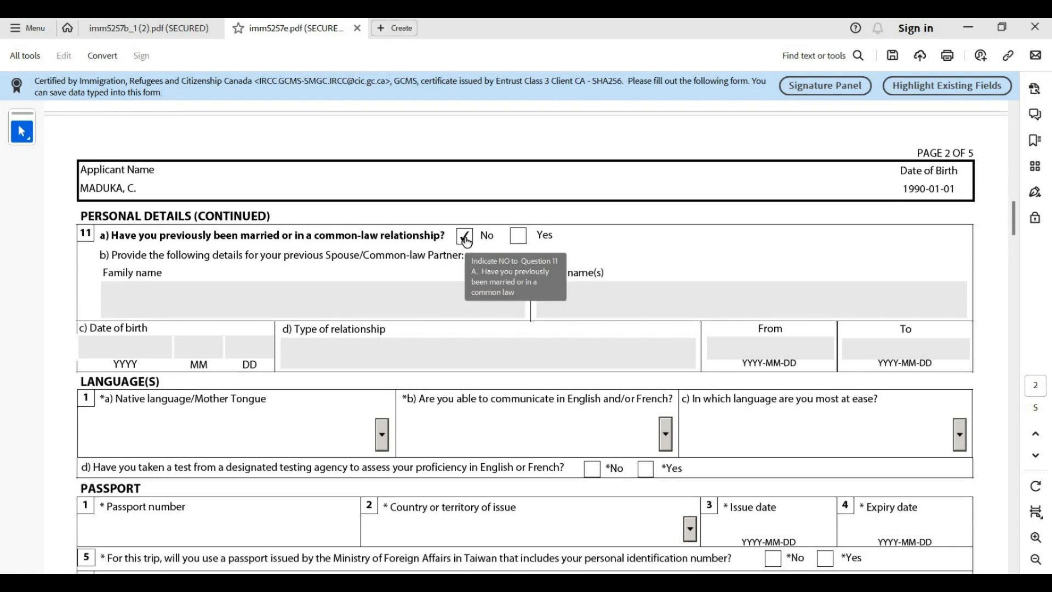
{"action": "scroll", "coordinate": [466, 241], "scroll_direction": "down", "scroll_amount": 2}
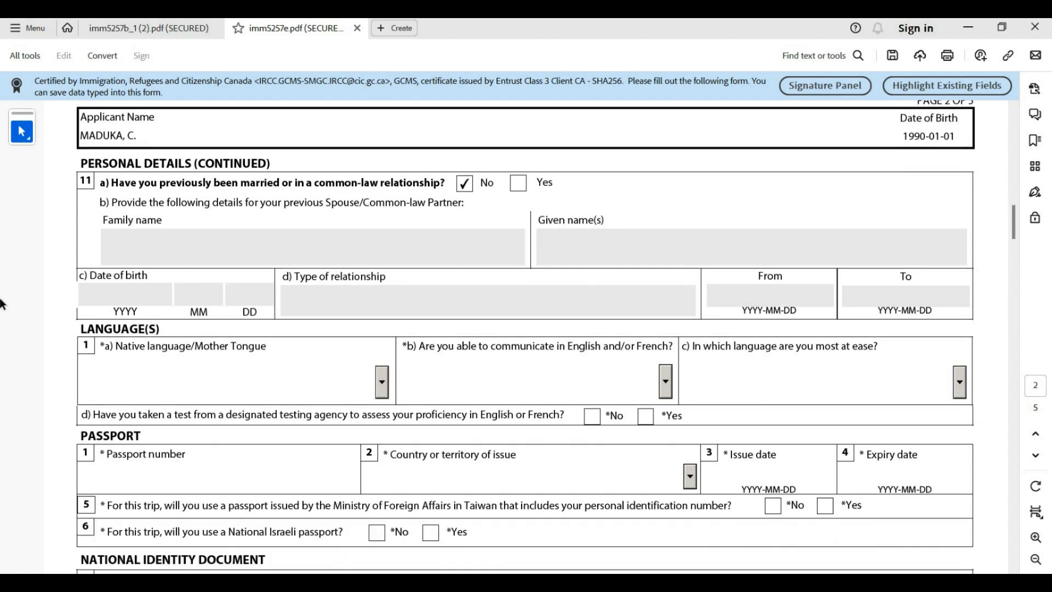
{"action": "scroll", "coordinate": [182, 305], "scroll_direction": "down", "scroll_amount": 1}
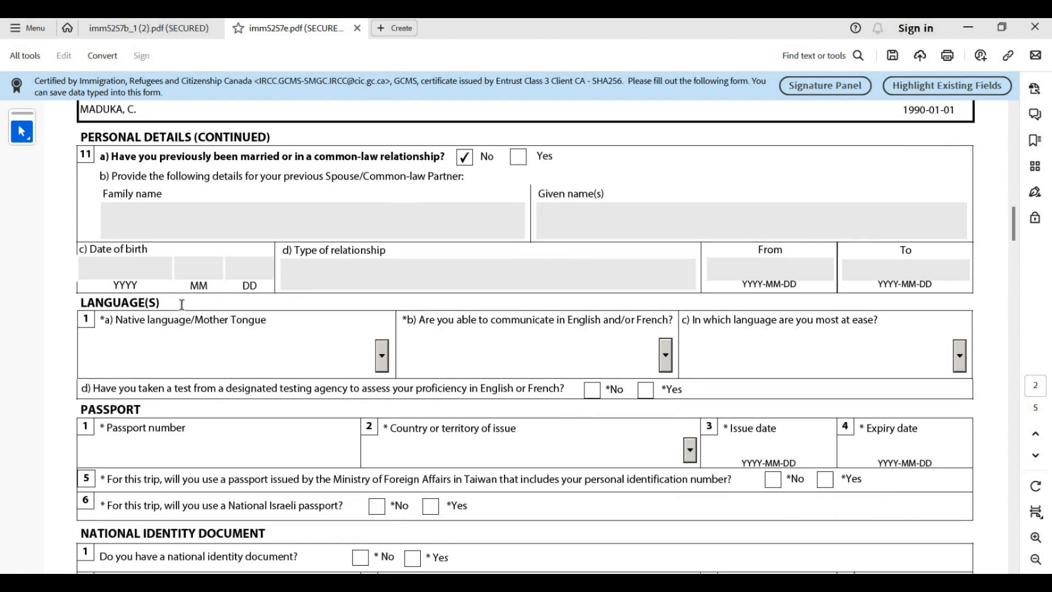
{"action": "scroll", "coordinate": [182, 305], "scroll_direction": "down", "scroll_amount": 1}
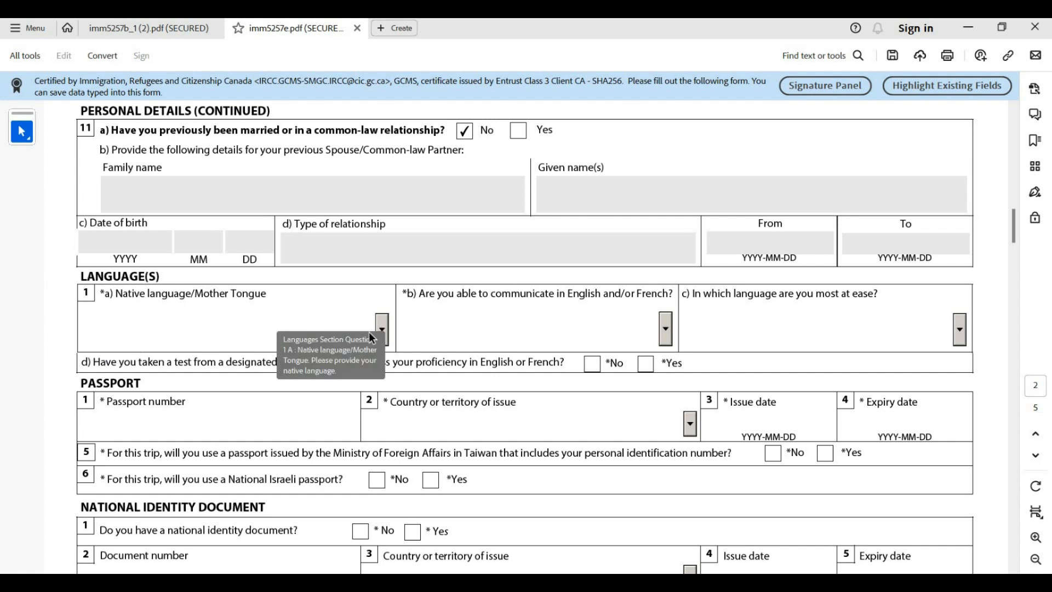
Set the native language to Igbo
{"action": "left_click", "coordinate": [384, 327]}
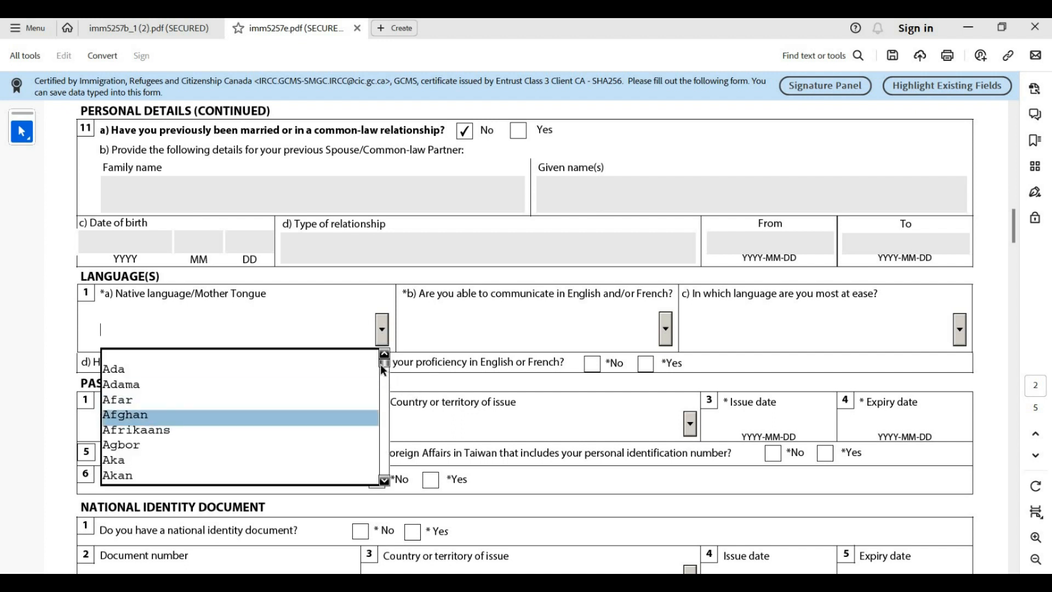
{"action": "left_click_drag", "start_coordinate": [386, 372], "coordinate": [391, 381]}
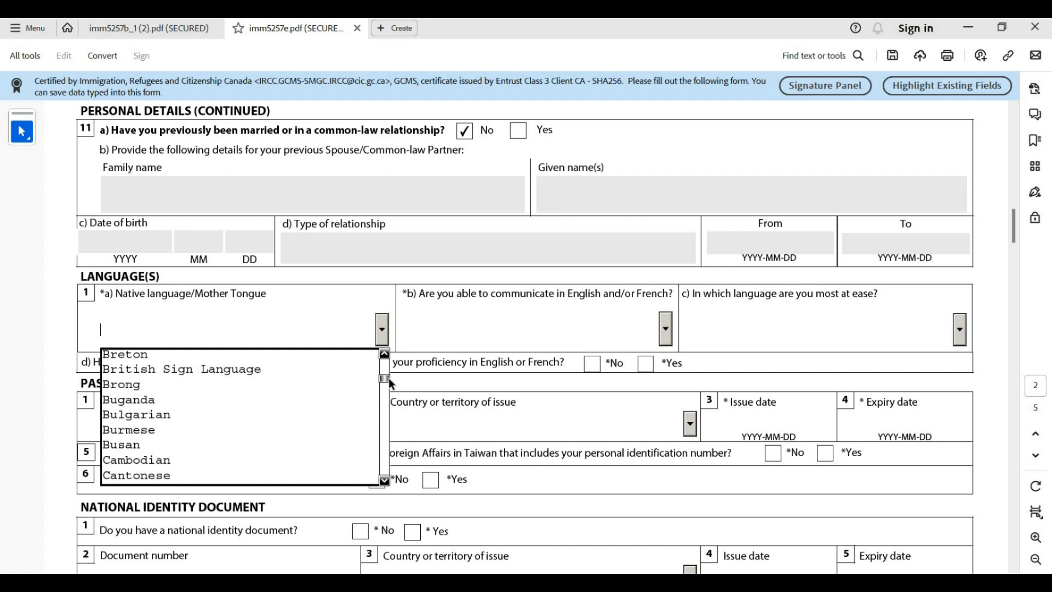
{"action": "left_click_drag", "start_coordinate": [392, 383], "coordinate": [396, 387]}
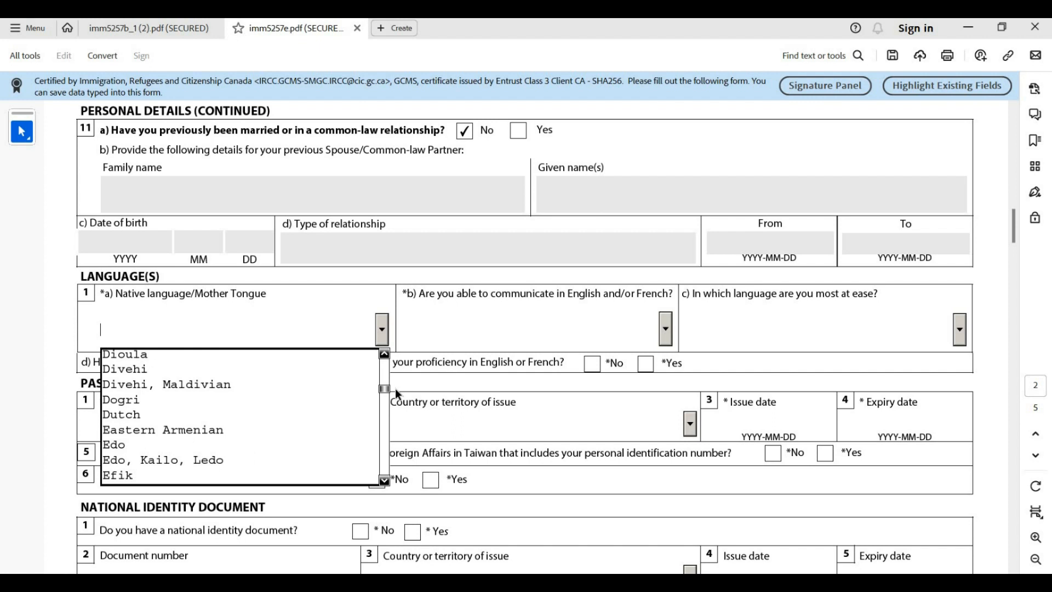
{"action": "left_click_drag", "start_coordinate": [395, 389], "coordinate": [408, 407]}
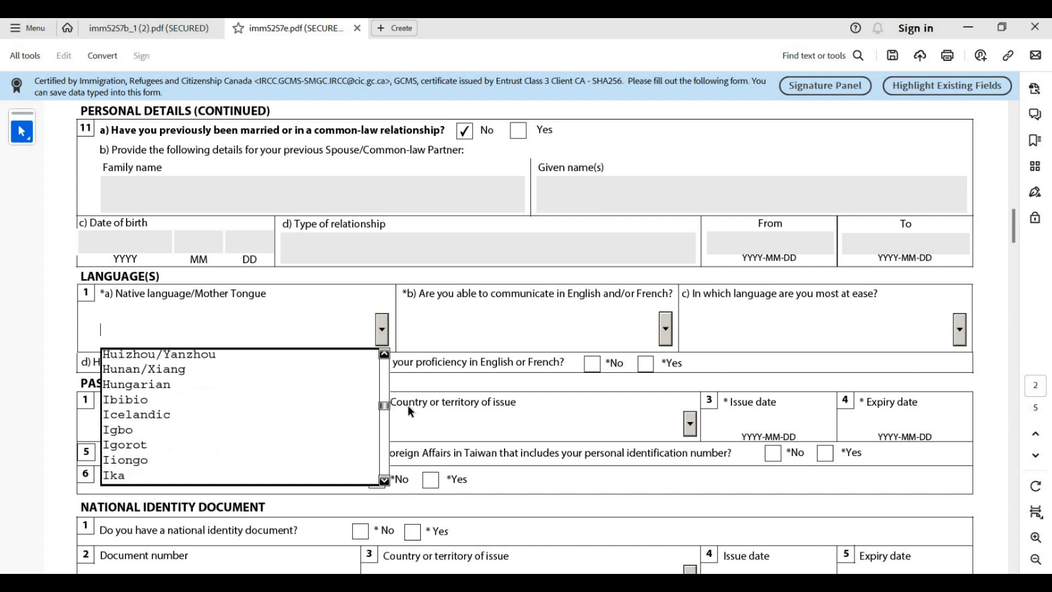
{"action": "left_click", "coordinate": [195, 430]}
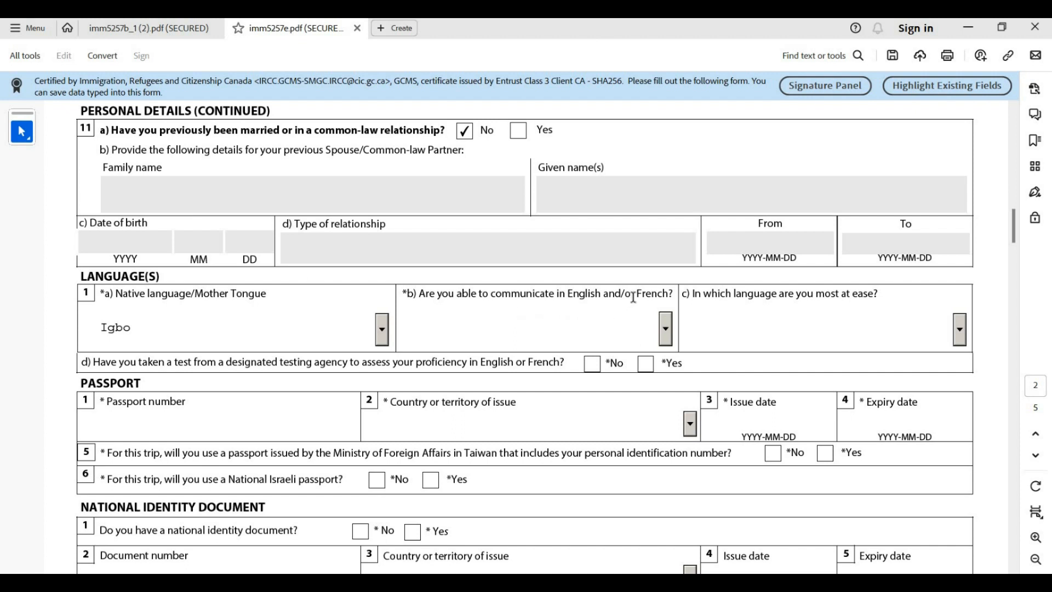
Answer English for the language the applicant can communicate in
{"action": "left_click", "coordinate": [666, 329]}
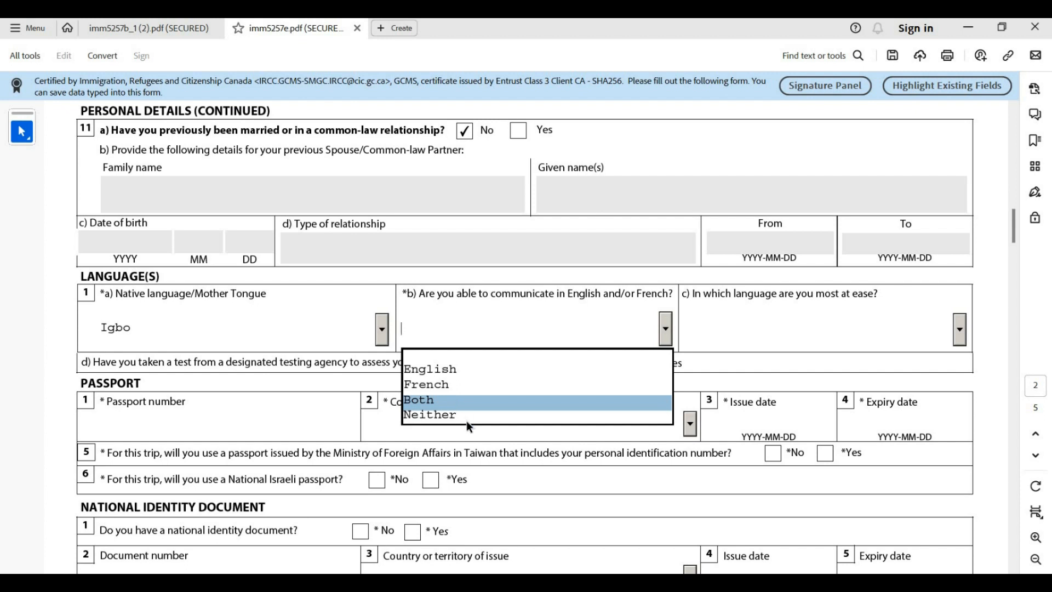
{"action": "left_click", "coordinate": [452, 364]}
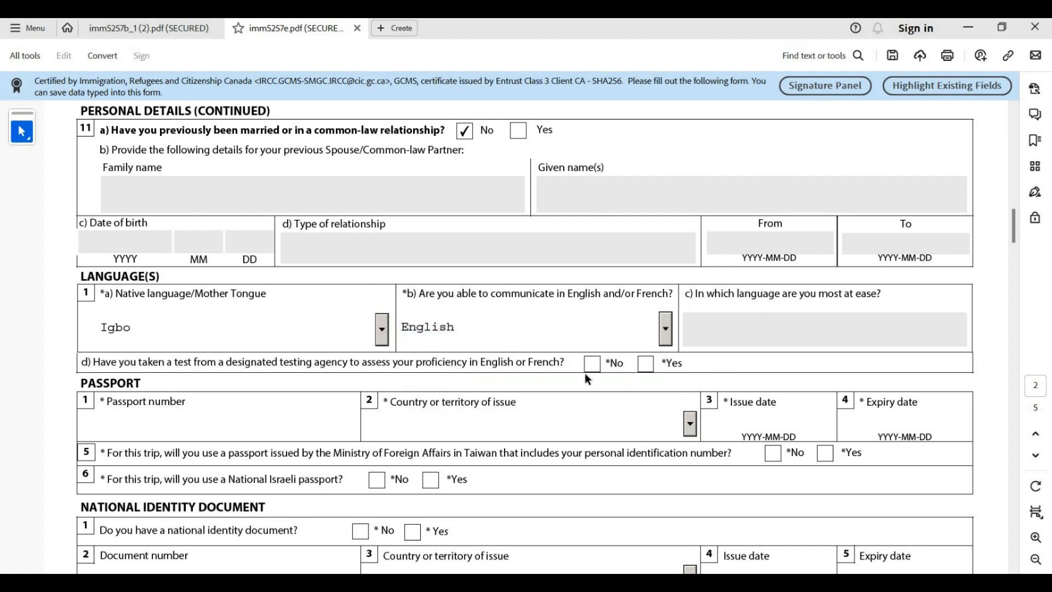
{"action": "scroll", "coordinate": [584, 372], "scroll_direction": "down", "scroll_amount": 1}
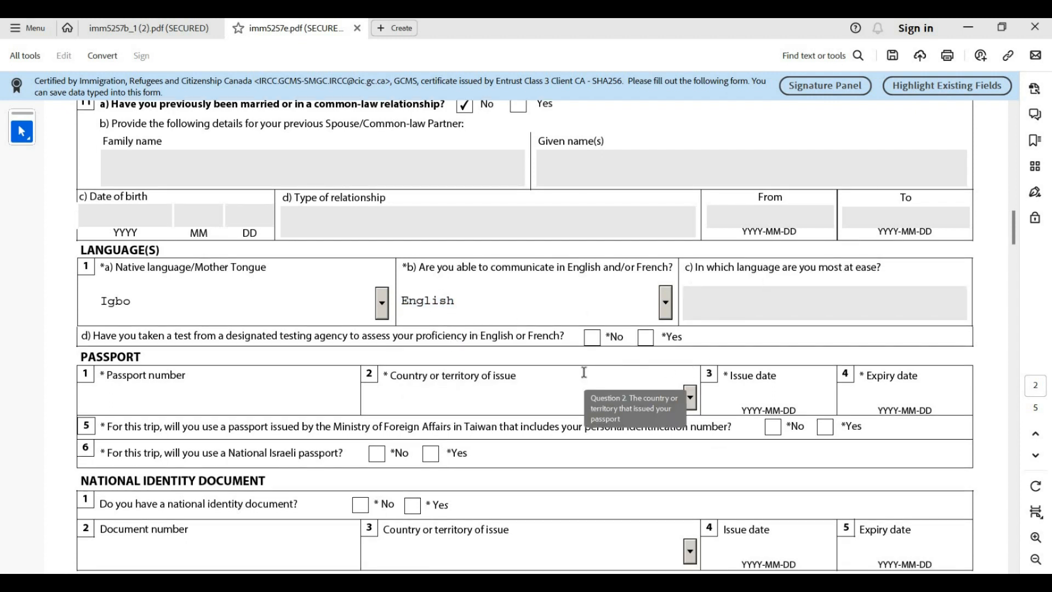
{"action": "scroll", "coordinate": [584, 373], "scroll_direction": "down", "scroll_amount": 1}
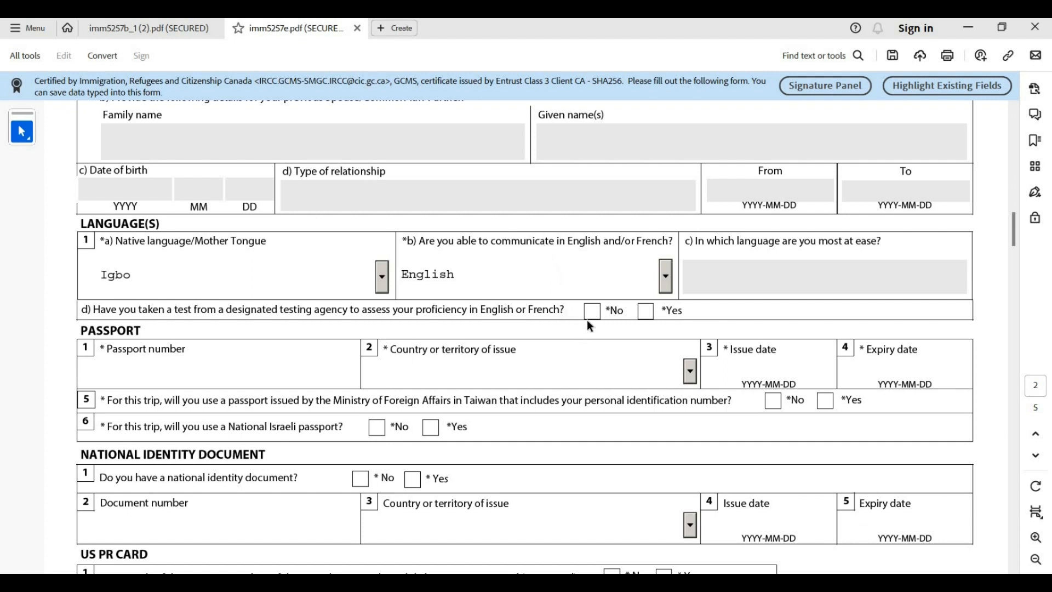
Answer Yes to question d) on the language test and enter the passport number
{"action": "left_click", "coordinate": [644, 311]}
{"action": "scroll", "coordinate": [196, 307], "scroll_direction": "down", "scroll_amount": 2}
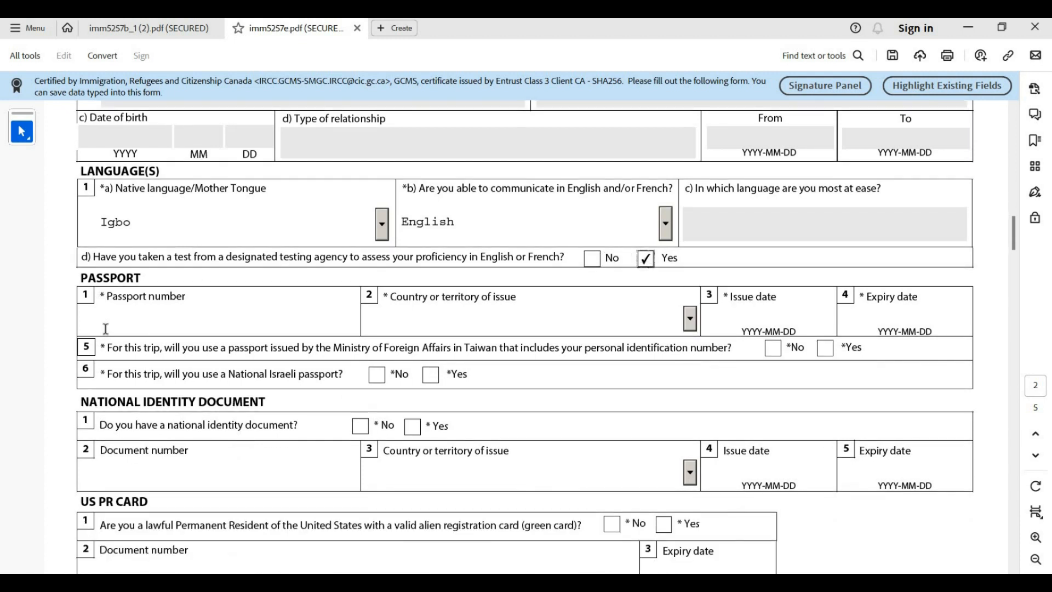
{"action": "left_click", "coordinate": [106, 327]}
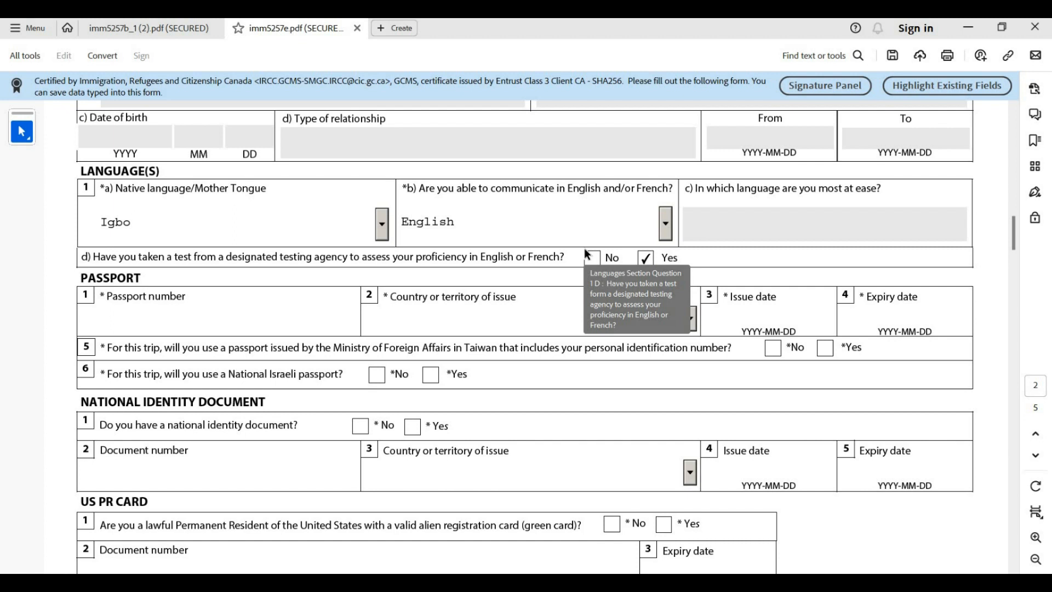
{"action": "type", "text": "AB1234567"}
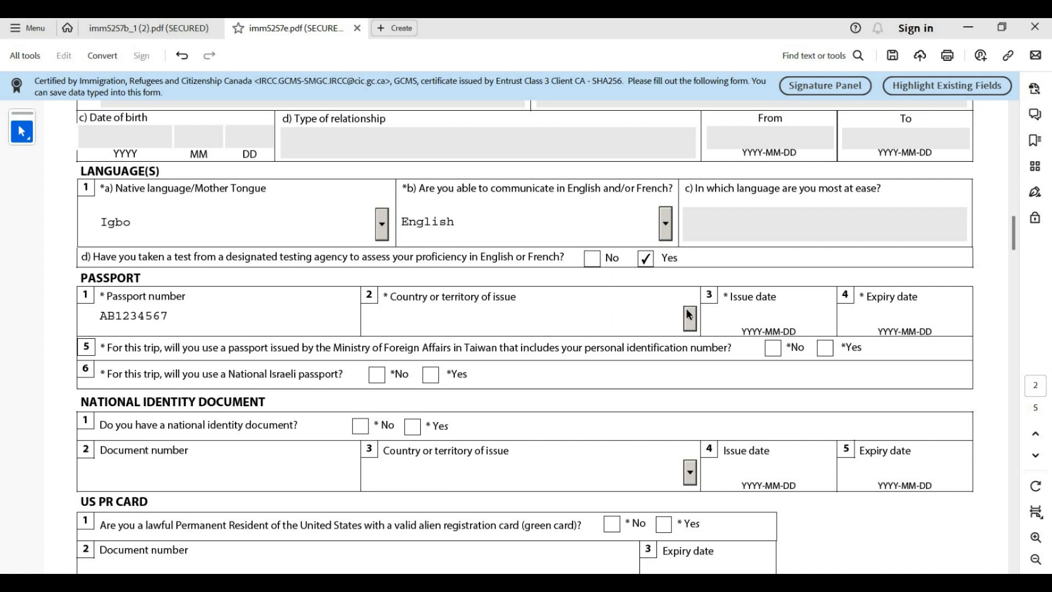
Choose NGA (Nigeria) as the passport's country or territory of issue
{"action": "left_click", "coordinate": [690, 317]}
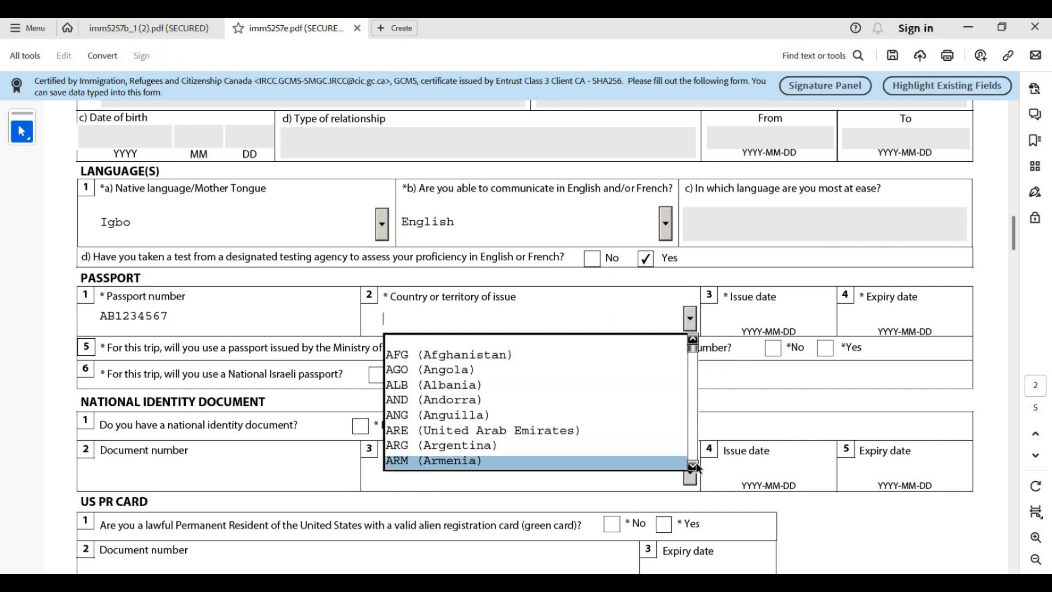
{"action": "left_click", "coordinate": [693, 466]}
{"action": "left_click", "coordinate": [693, 465]}
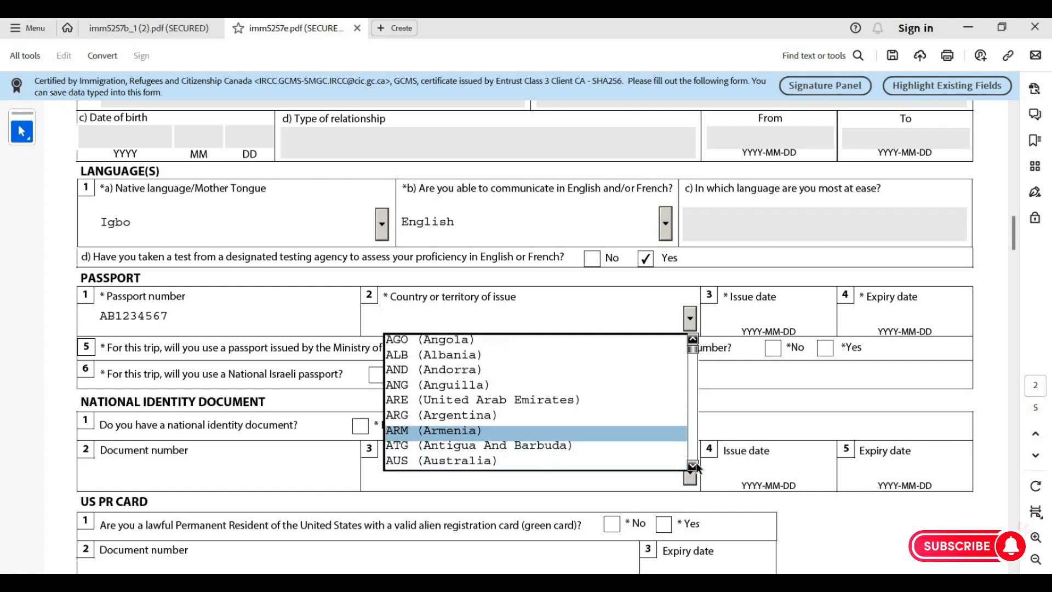
{"action": "left_click_drag", "start_coordinate": [694, 465], "coordinate": [694, 465]}
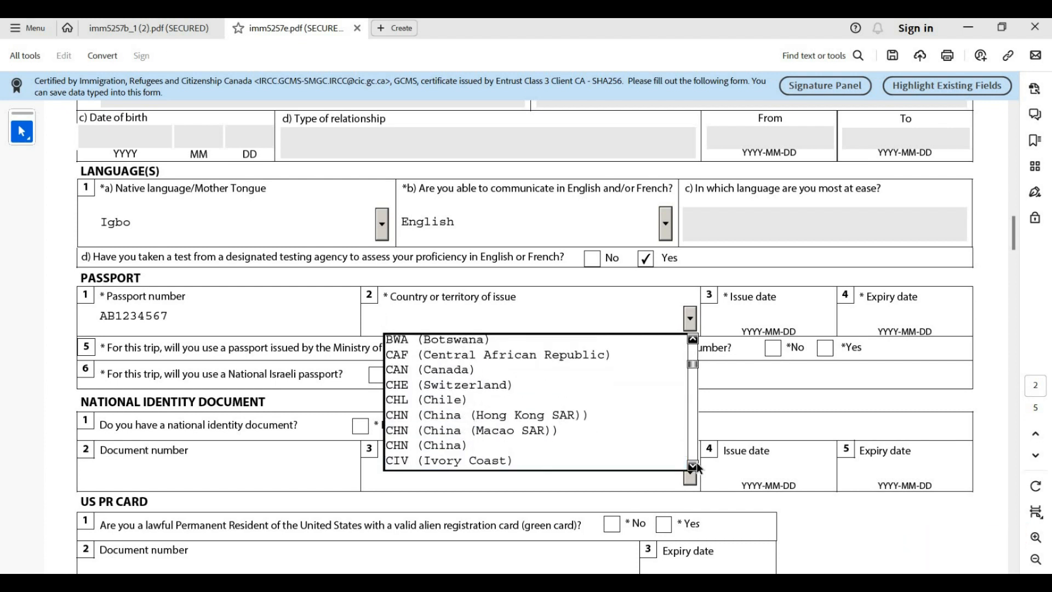
{"action": "left_click", "coordinate": [696, 463]}
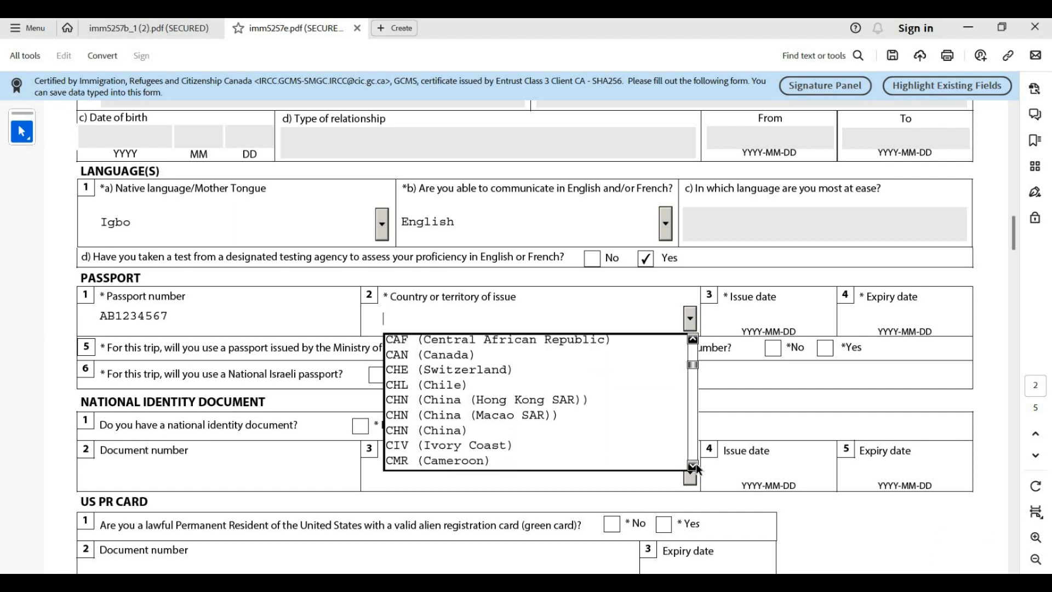
{"action": "left_click_drag", "start_coordinate": [696, 463], "coordinate": [693, 462]}
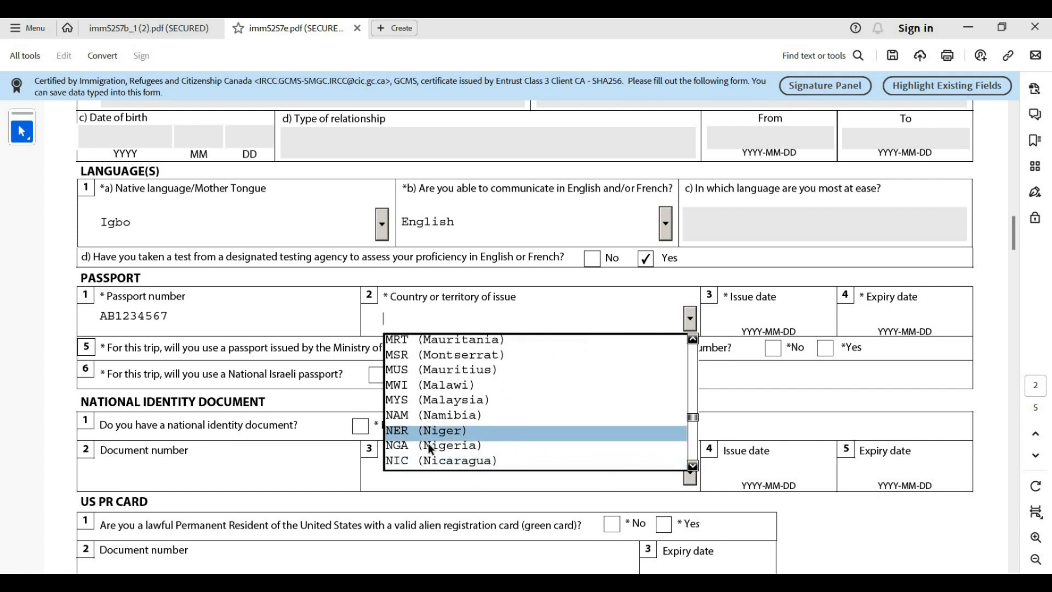
{"action": "left_click", "coordinate": [428, 444]}
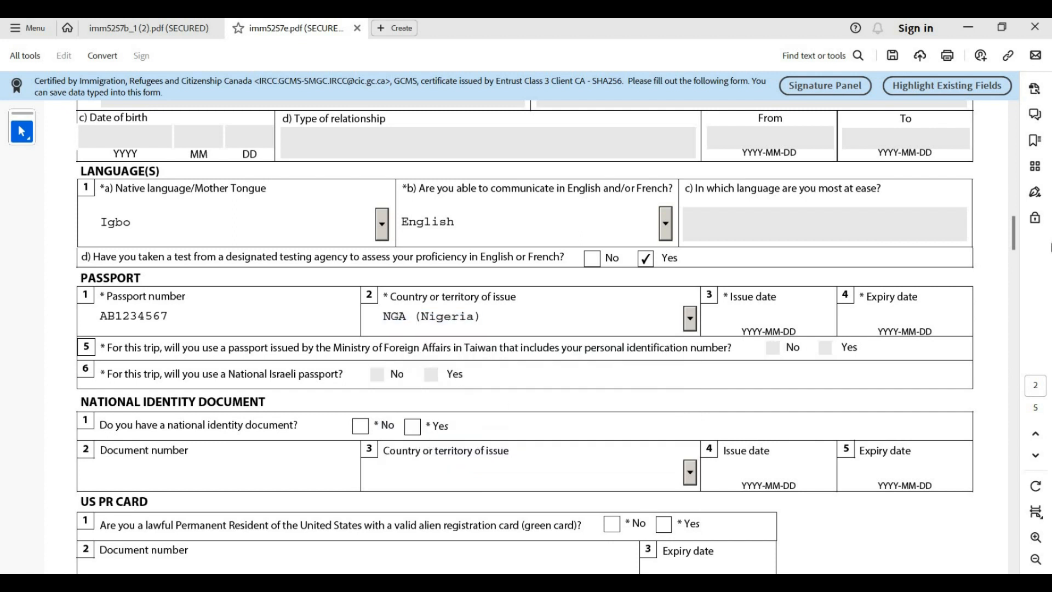
{"action": "left_click", "coordinate": [759, 316]}
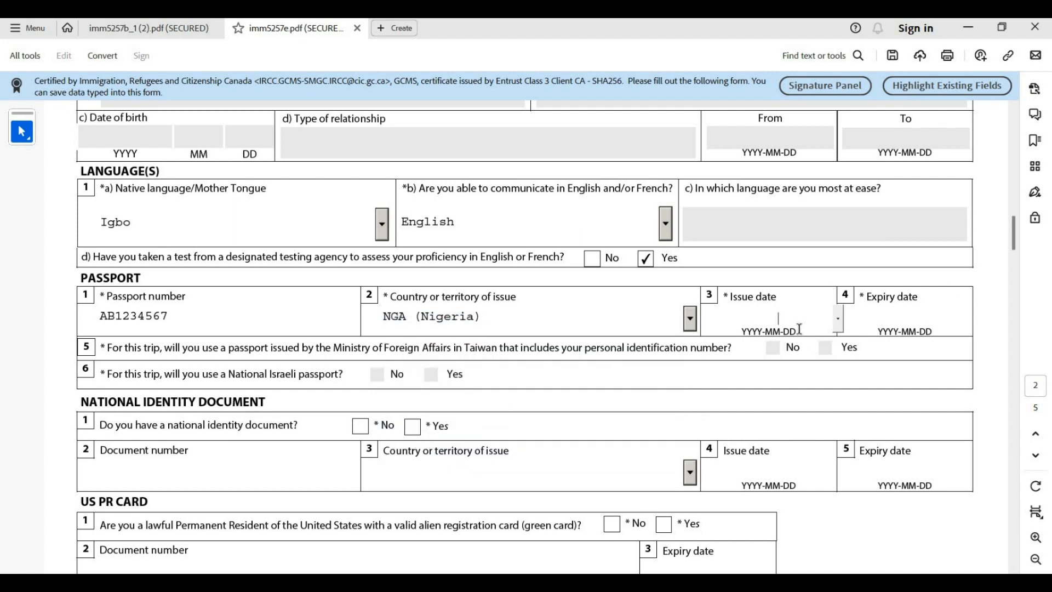
Set the passport issue date to 2023-03-01 using the calendar picker
{"action": "left_click", "coordinate": [838, 321]}
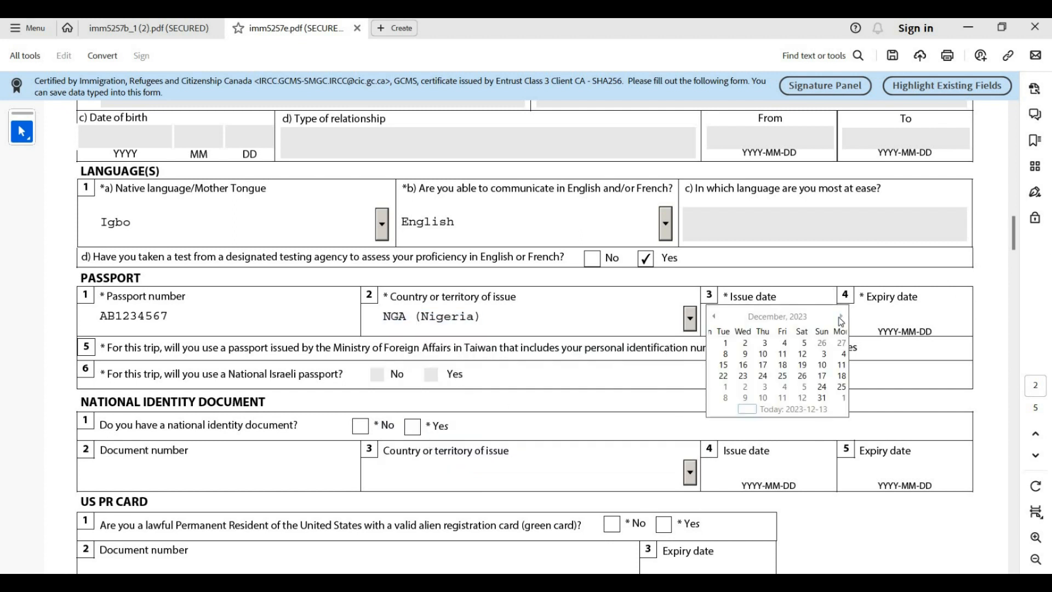
{"action": "left_click", "coordinate": [715, 316]}
{"action": "left_click", "coordinate": [715, 317]}
{"action": "left_click", "coordinate": [715, 317]}
{"action": "left_click", "coordinate": [715, 317]}
{"action": "left_click", "coordinate": [715, 317]}
{"action": "left_click", "coordinate": [715, 317]}
{"action": "left_click", "coordinate": [715, 317]}
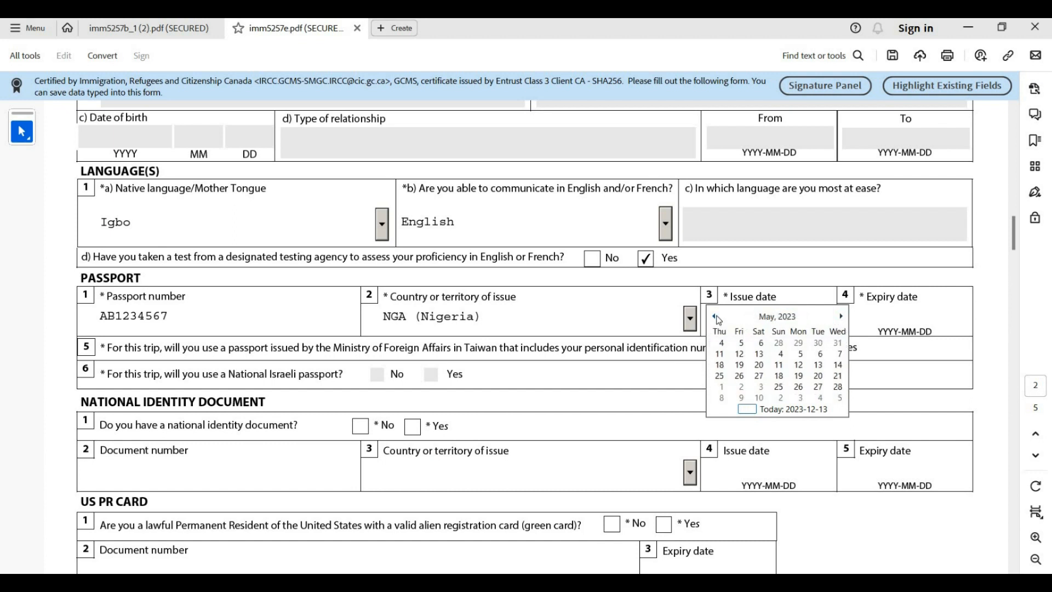
{"action": "left_click", "coordinate": [715, 317]}
{"action": "left_click", "coordinate": [715, 317]}
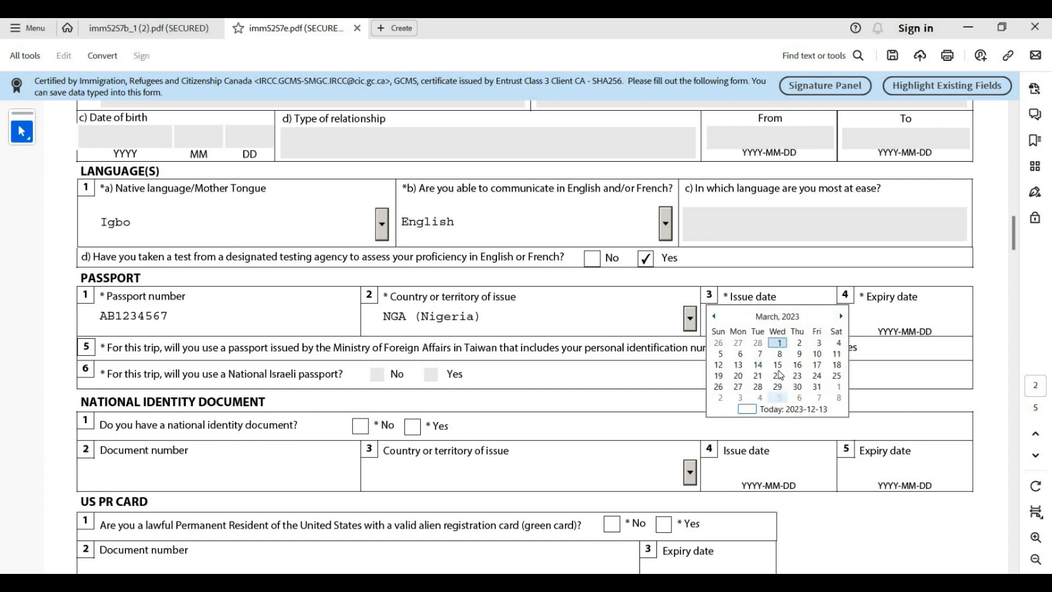
{"action": "left_click", "coordinate": [772, 342]}
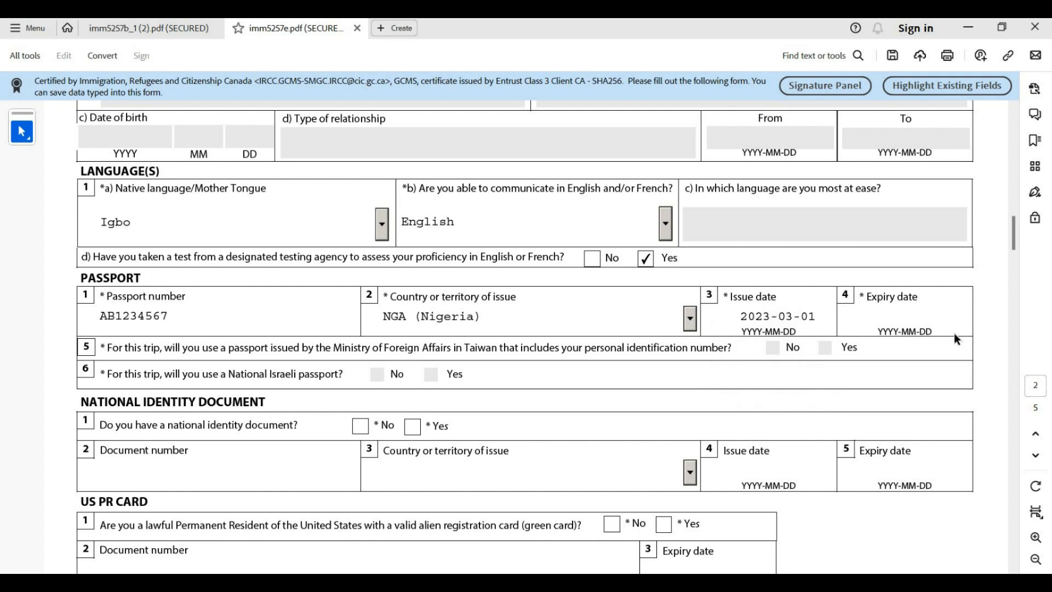
Set the passport expiry date to 2028-02-01 using the calendar picker
{"action": "left_click", "coordinate": [947, 318]}
{"action": "left_click", "coordinate": [974, 318]}
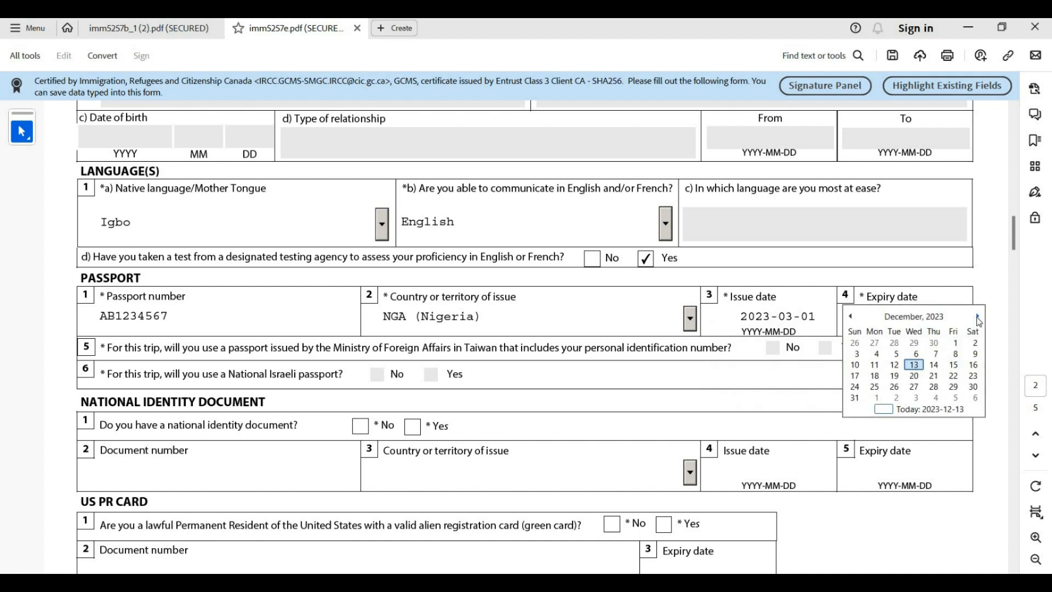
{"action": "left_click", "coordinate": [923, 317]}
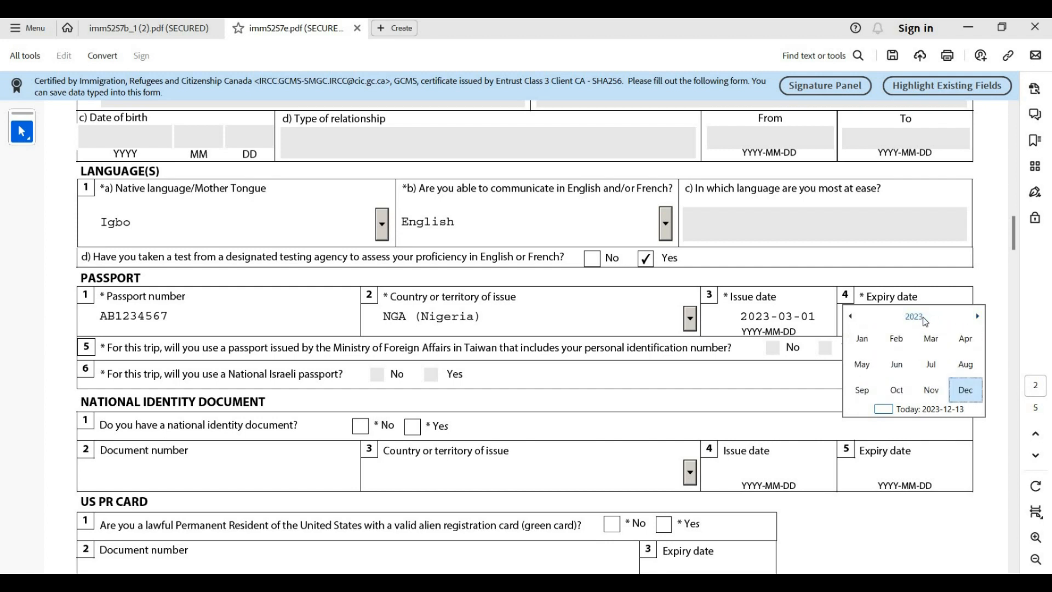
{"action": "left_click", "coordinate": [923, 317]}
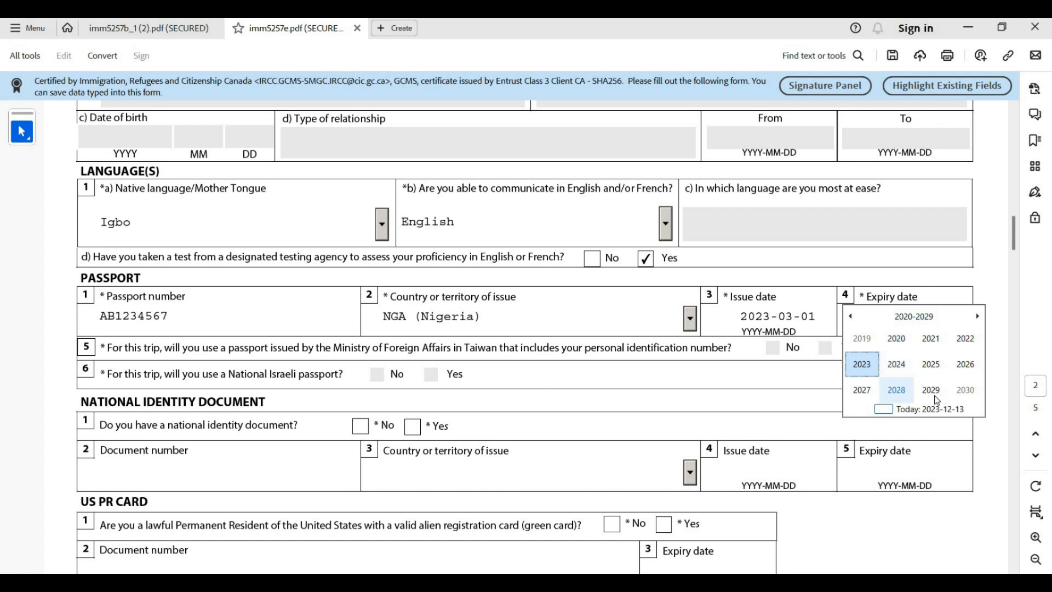
{"action": "left_click", "coordinate": [905, 393]}
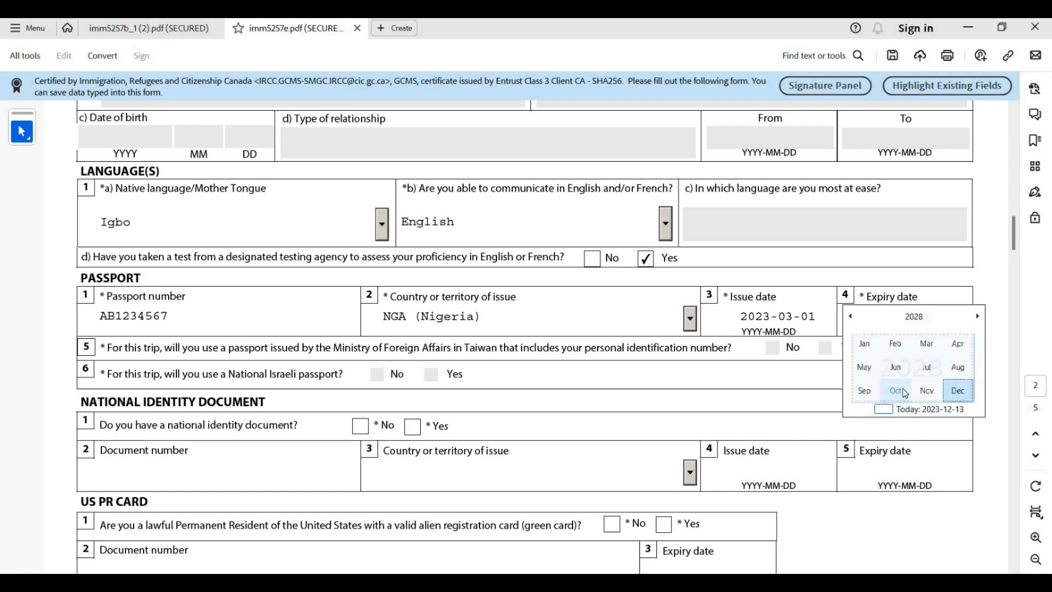
{"action": "left_click", "coordinate": [900, 344]}
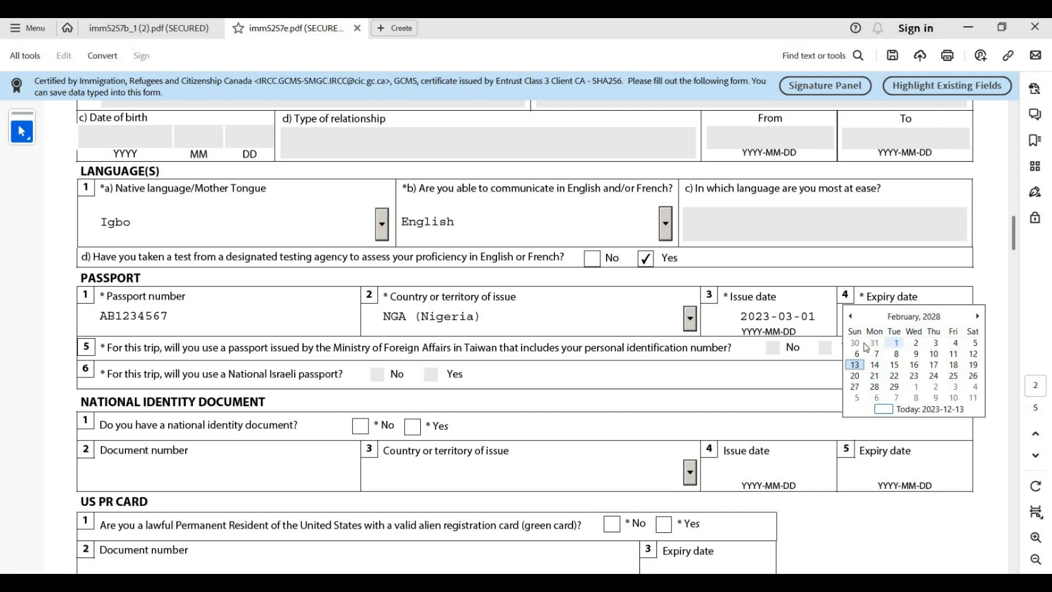
{"action": "left_click", "coordinate": [901, 344]}
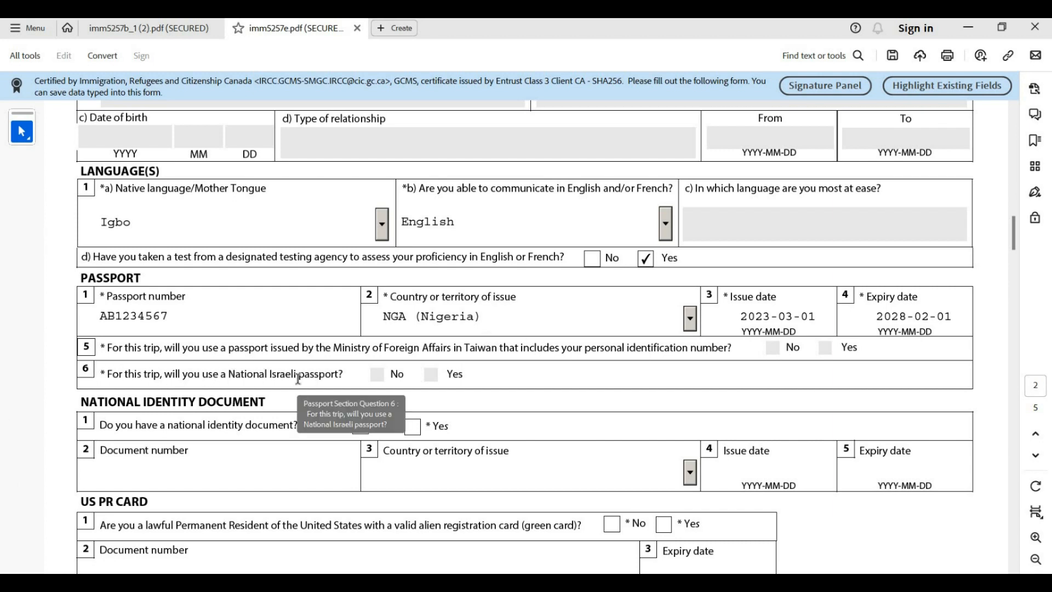
Answer Yes to having a national identity document and enter its document number
{"action": "scroll", "coordinate": [292, 381], "scroll_direction": "down", "scroll_amount": 2}
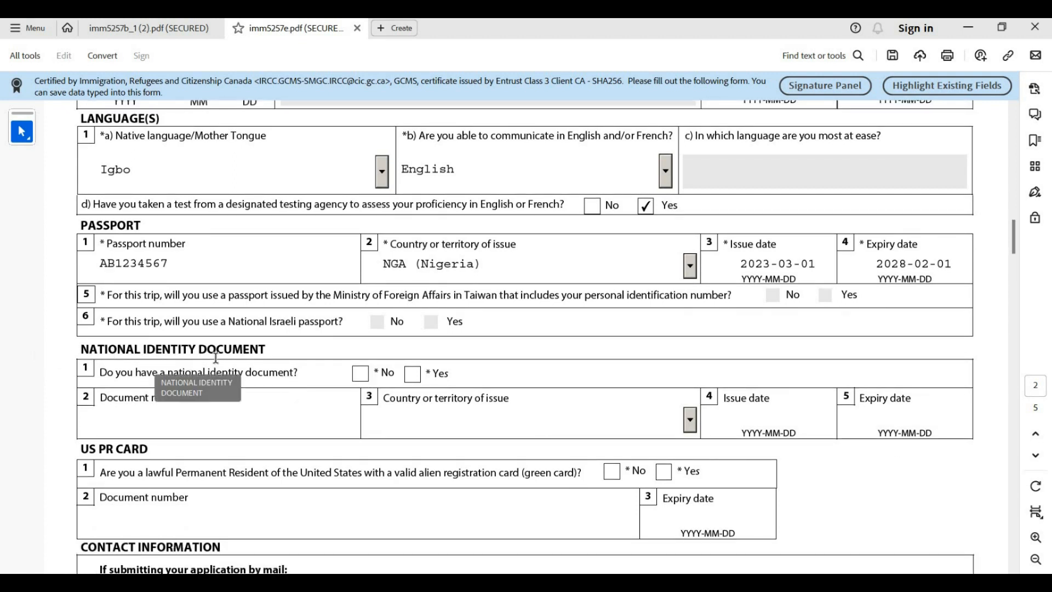
{"action": "scroll", "coordinate": [209, 357], "scroll_direction": "down", "scroll_amount": 1}
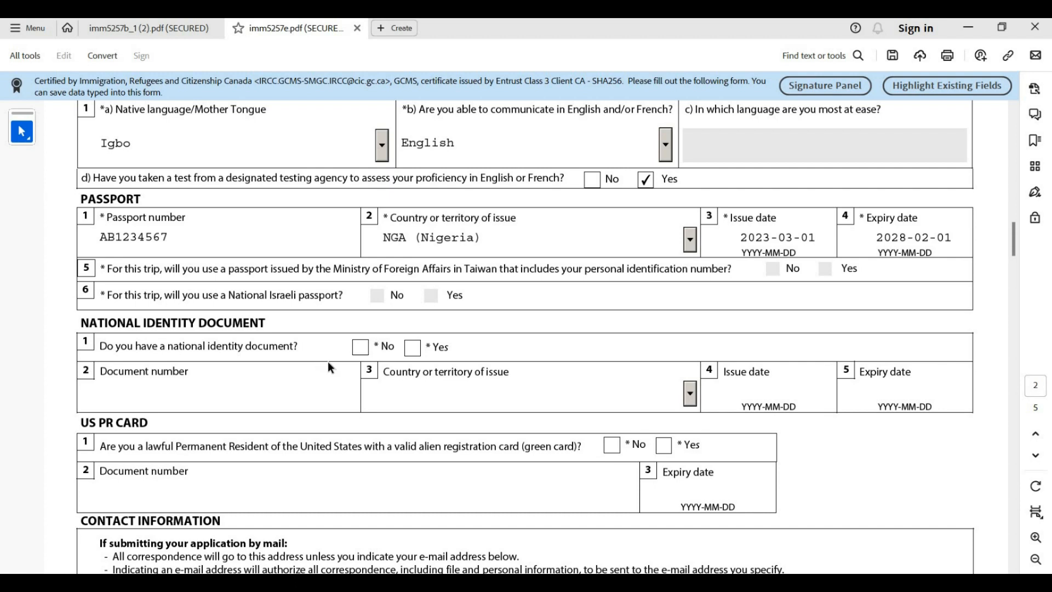
{"action": "left_click", "coordinate": [412, 351]}
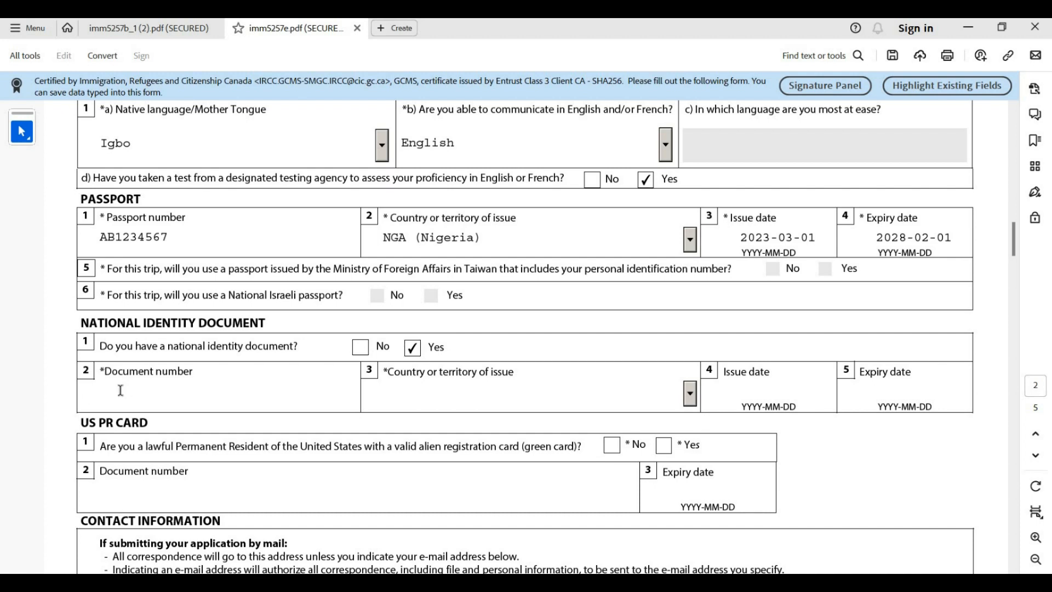
{"action": "type", "text": "AB123456"}
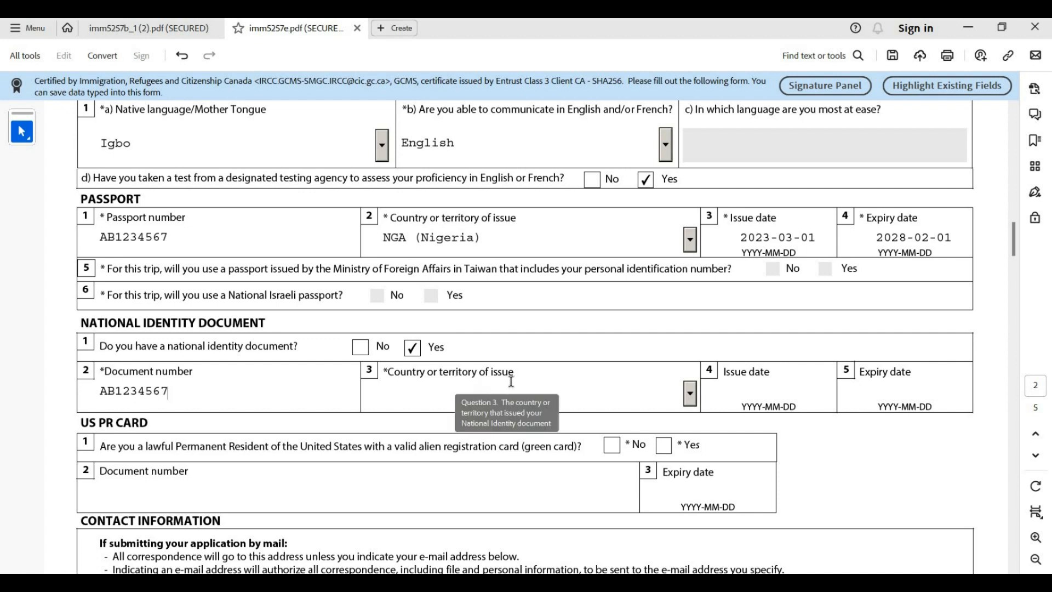
Choose NGA (Nigeria) as the identity document's issuing country
{"action": "left_click", "coordinate": [690, 393]}
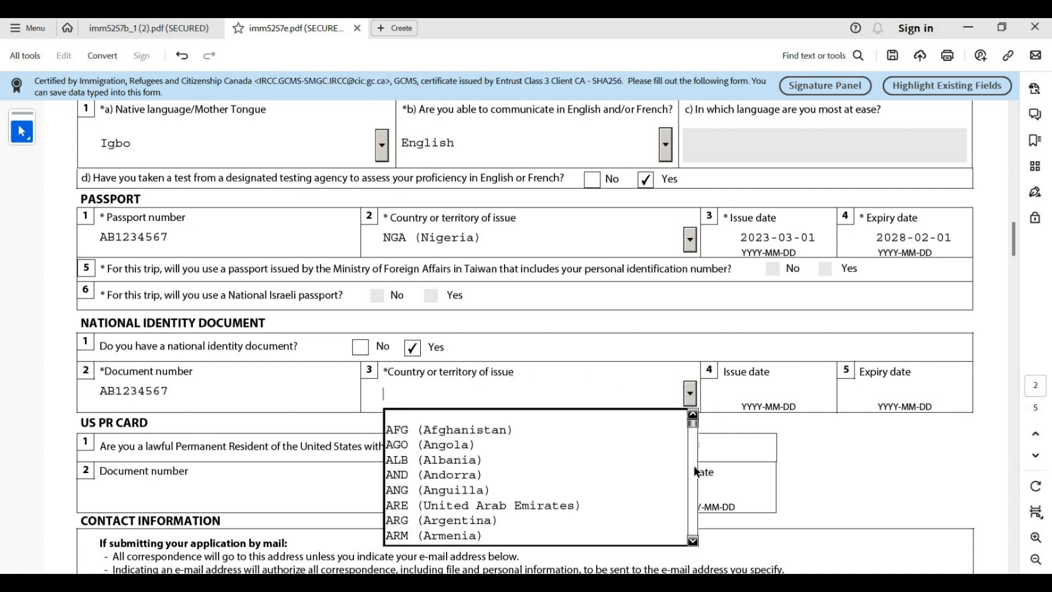
{"action": "left_click", "coordinate": [692, 539]}
{"action": "left_click", "coordinate": [692, 539]}
{"action": "left_click", "coordinate": [692, 541]}
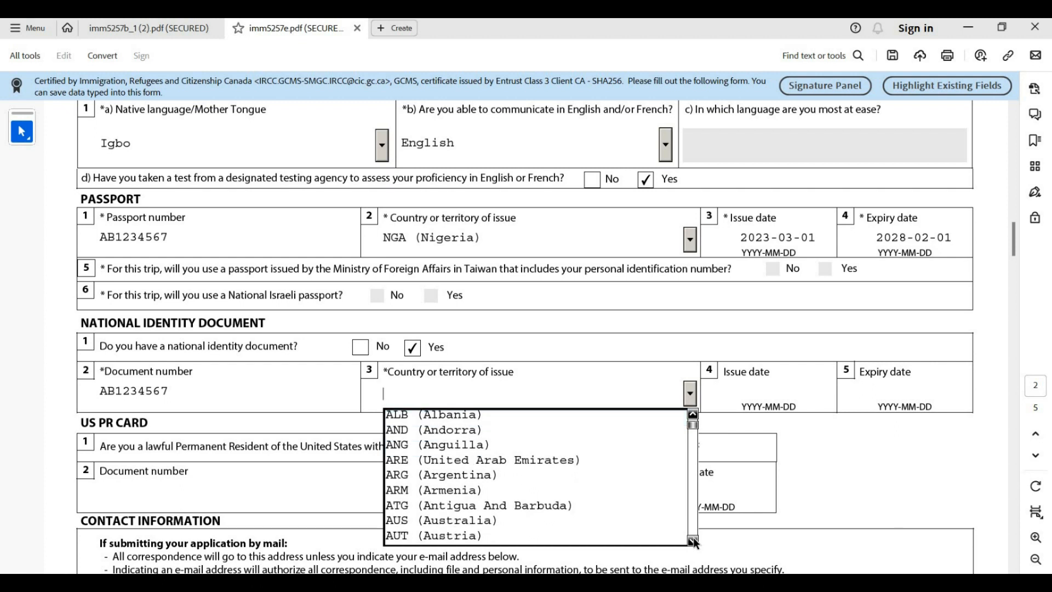
{"action": "left_click", "coordinate": [693, 540]}
{"action": "left_click", "coordinate": [693, 541]}
{"action": "left_click", "coordinate": [693, 540]}
{"action": "left_click", "coordinate": [692, 539]}
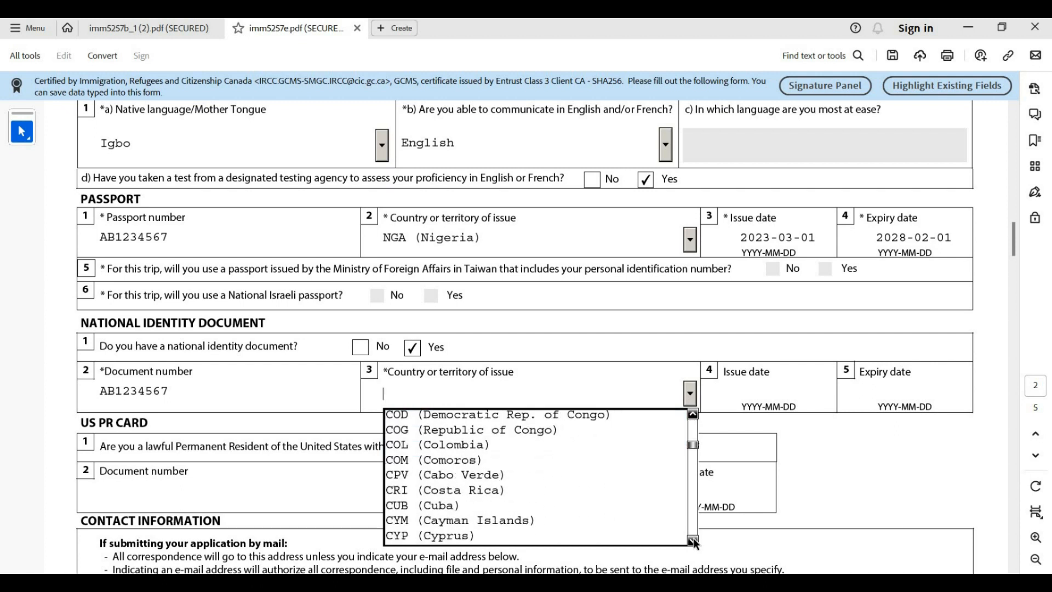
{"action": "left_click_drag", "start_coordinate": [693, 540], "coordinate": [692, 540]}
{"action": "left_click", "coordinate": [692, 539]}
{"action": "left_click", "coordinate": [693, 540]}
{"action": "left_click", "coordinate": [692, 540]}
{"action": "left_click", "coordinate": [693, 540]}
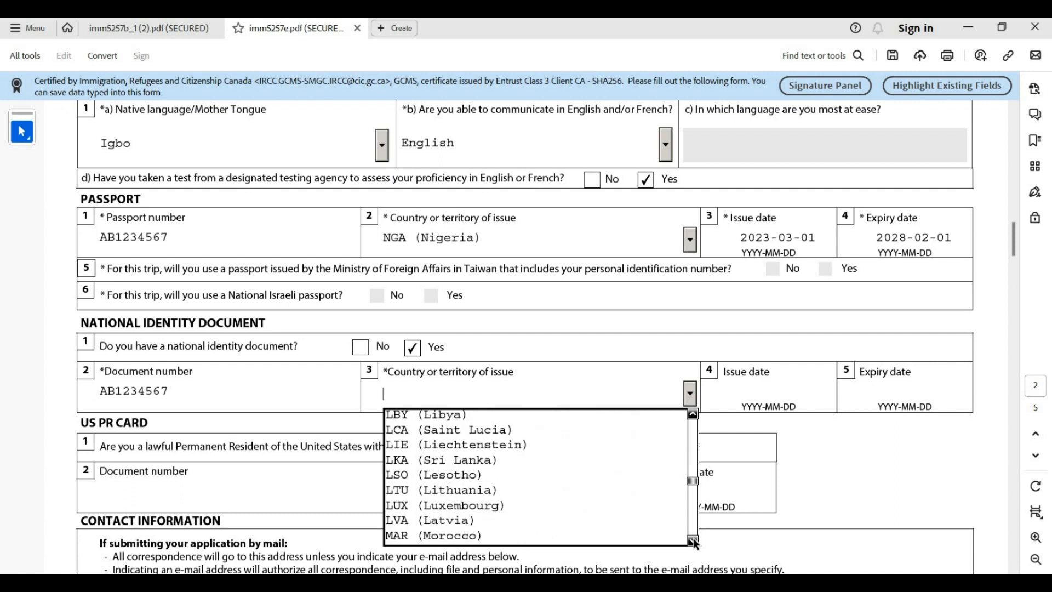
{"action": "left_click", "coordinate": [692, 540]}
{"action": "left_click", "coordinate": [693, 540]}
{"action": "left_click", "coordinate": [692, 539]}
{"action": "left_click", "coordinate": [692, 539]}
{"action": "left_click", "coordinate": [692, 540]}
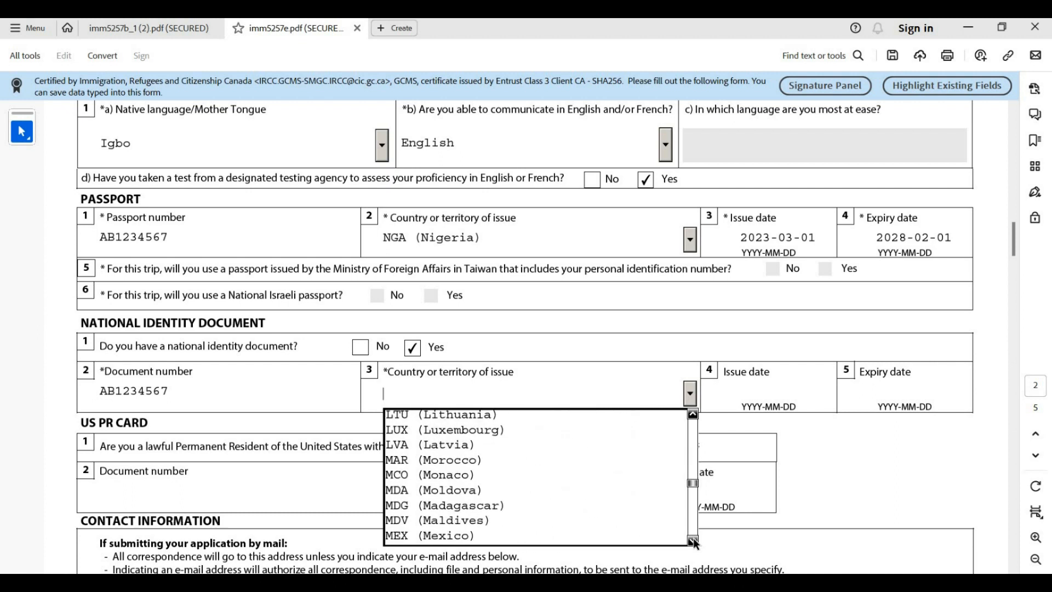
{"action": "left_click", "coordinate": [693, 539]}
{"action": "left_click", "coordinate": [693, 539]}
{"action": "left_click", "coordinate": [692, 540]}
{"action": "left_click", "coordinate": [693, 539]}
{"action": "left_click", "coordinate": [693, 540]}
{"action": "left_click", "coordinate": [693, 540]}
{"action": "left_click_drag", "start_coordinate": [692, 539], "coordinate": [693, 538]}
{"action": "left_click", "coordinate": [693, 540]}
{"action": "left_click", "coordinate": [692, 540]}
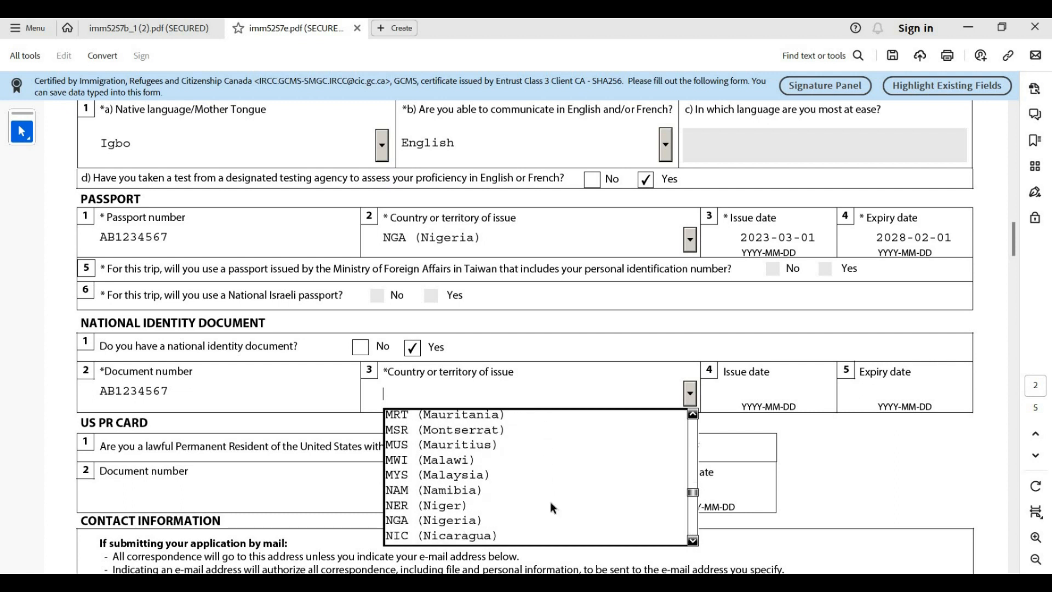
{"action": "left_click", "coordinate": [554, 521]}
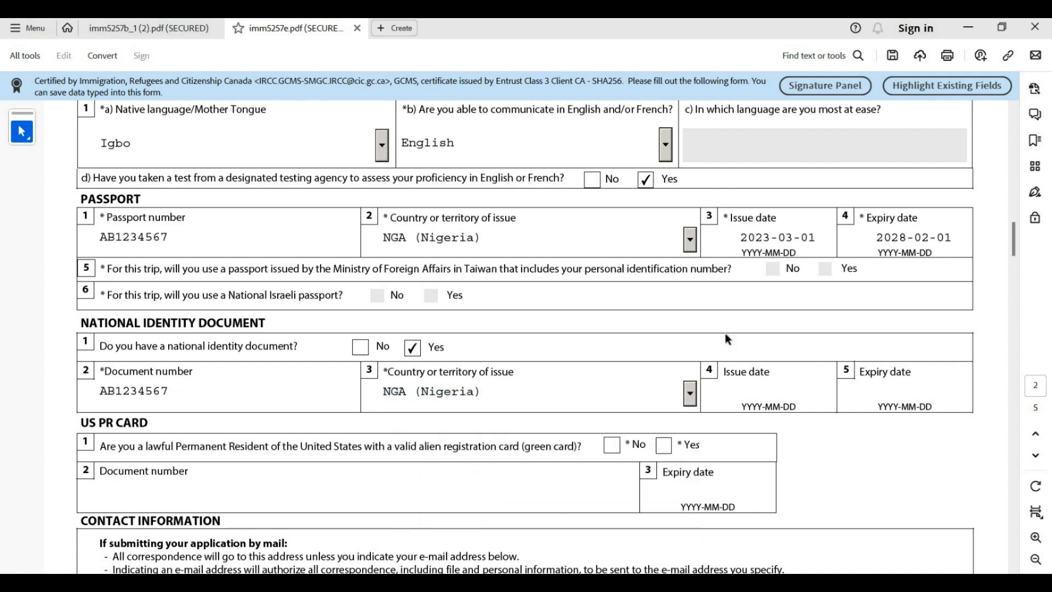
Set the national ID issue date to 2023-03-01
{"action": "left_click", "coordinate": [786, 392]}
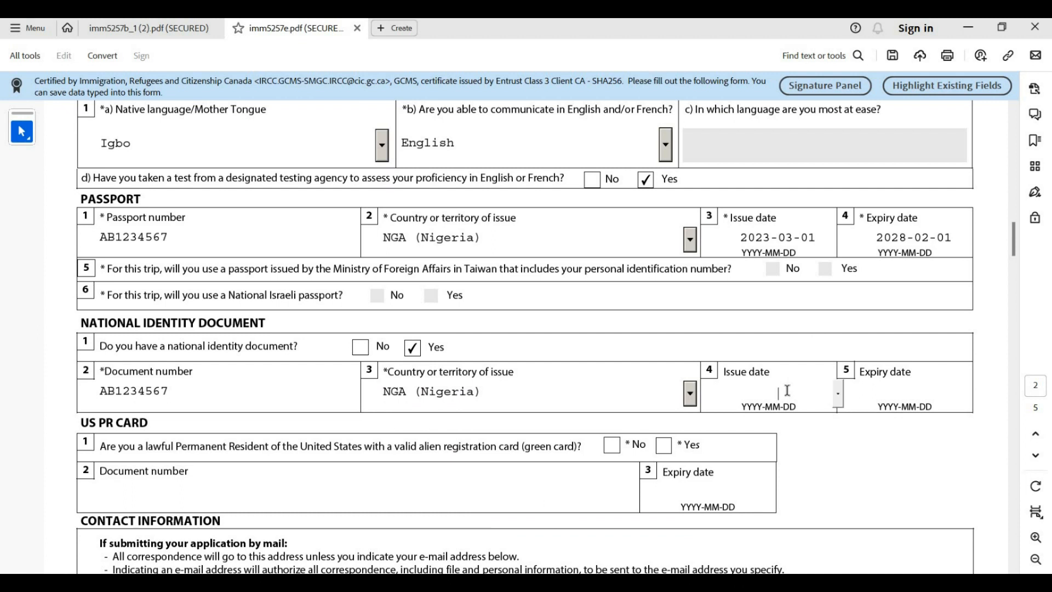
{"action": "left_click", "coordinate": [835, 394]}
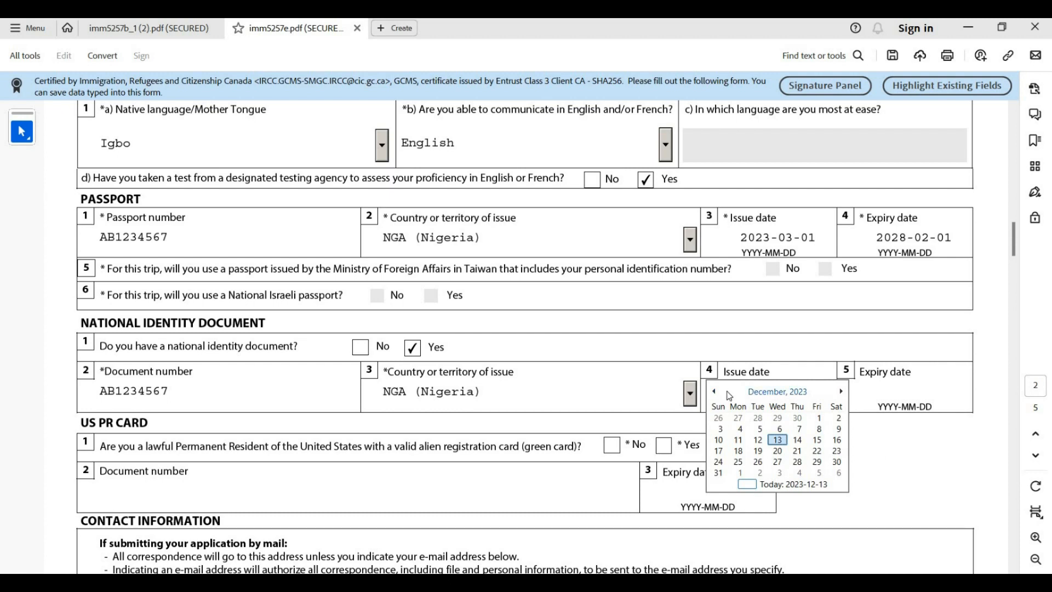
{"action": "left_click", "coordinate": [714, 391]}
{"action": "left_click", "coordinate": [715, 391]}
{"action": "left_click", "coordinate": [714, 391]}
{"action": "left_click", "coordinate": [715, 391]}
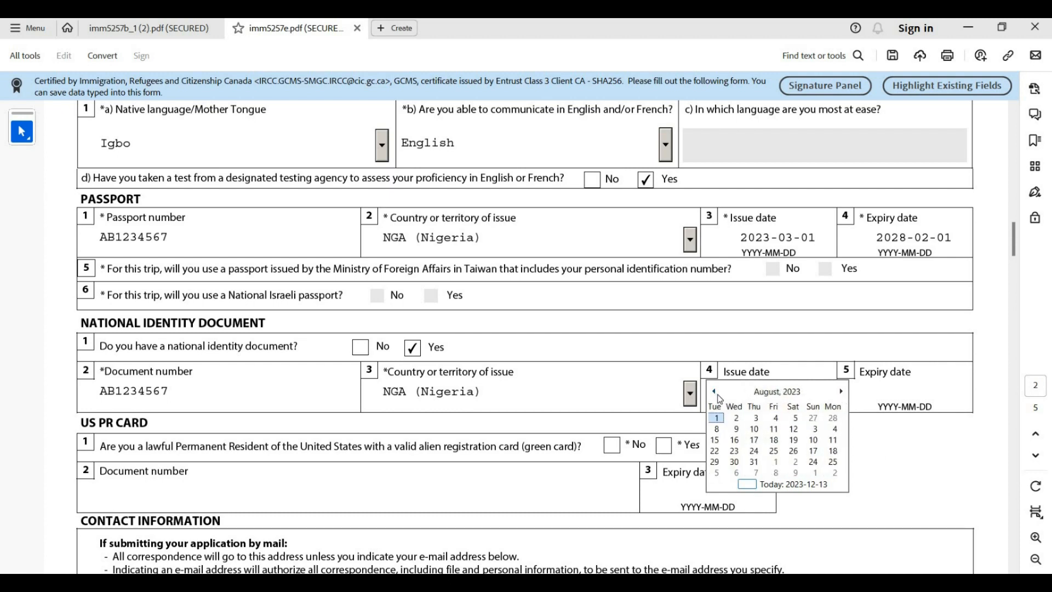
{"action": "left_click", "coordinate": [716, 392]}
{"action": "left_click", "coordinate": [715, 393]}
{"action": "left_click", "coordinate": [715, 393]}
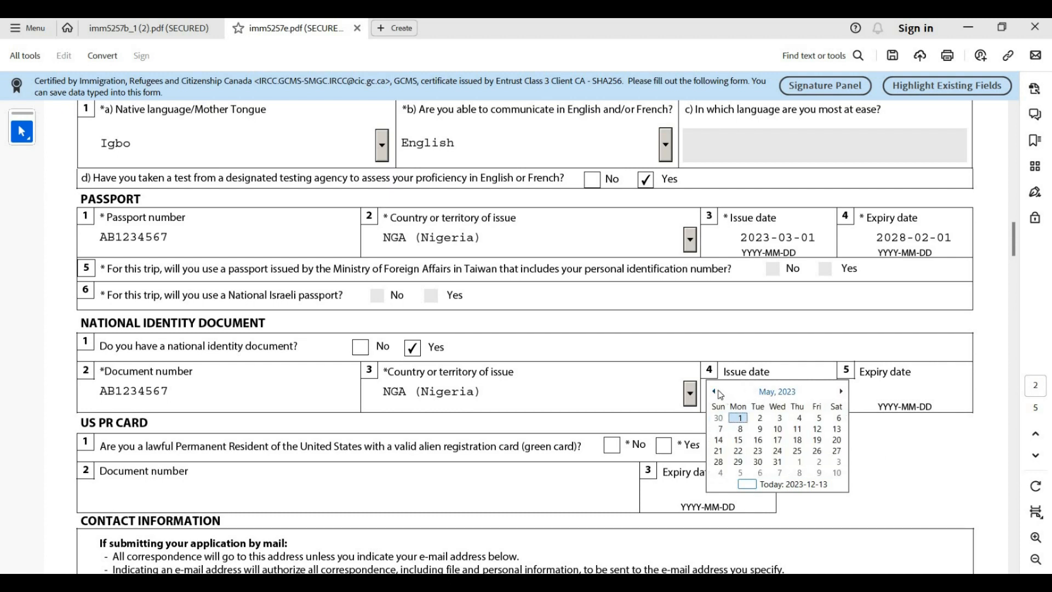
{"action": "left_click", "coordinate": [715, 393]}
{"action": "left_click", "coordinate": [715, 392]}
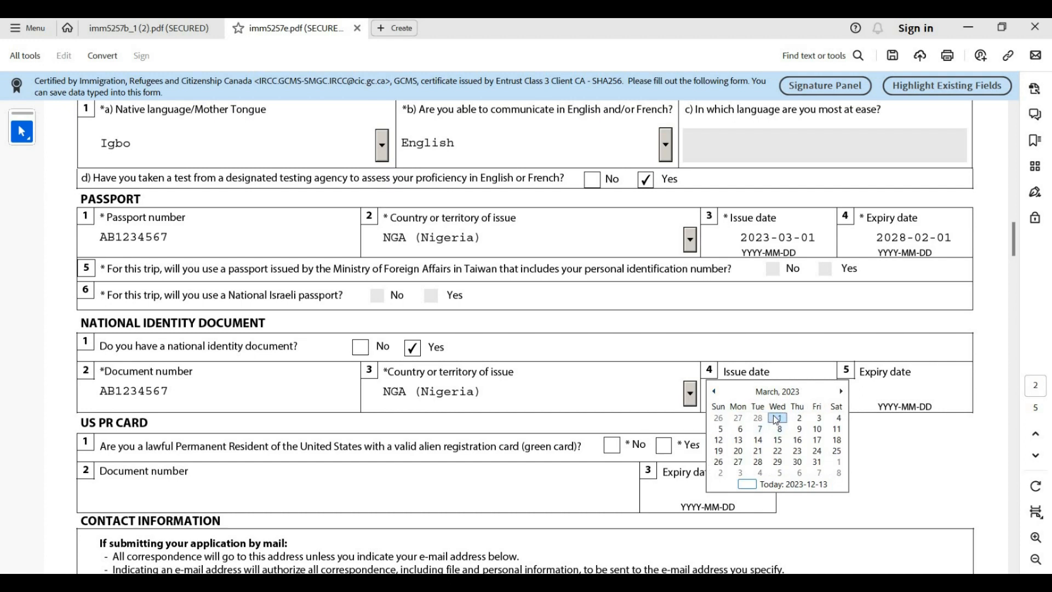
{"action": "left_click", "coordinate": [777, 418]}
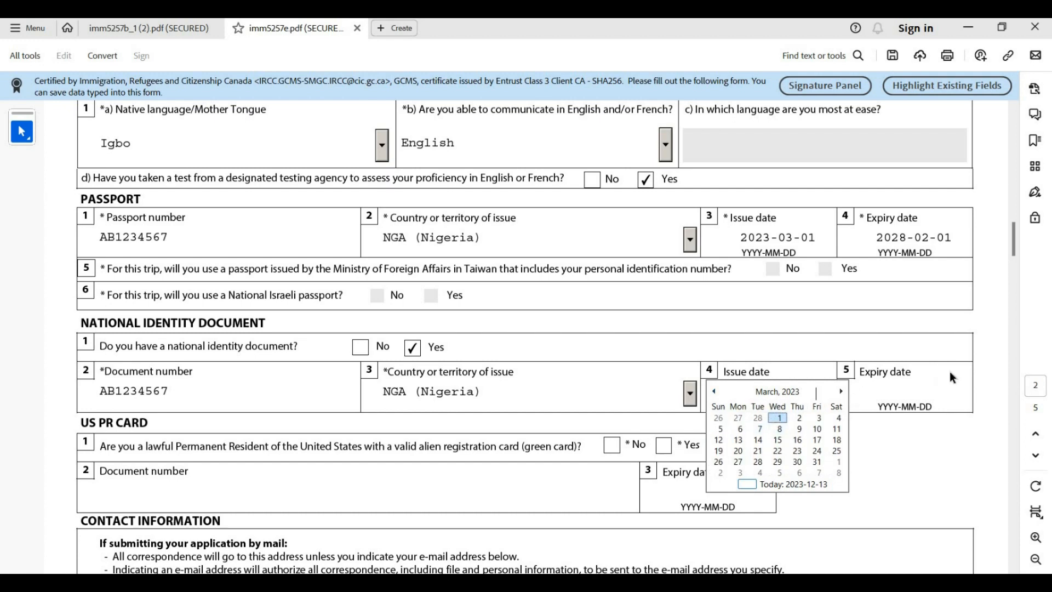
Set the national ID expiry date to 2028-02-01
{"action": "left_click", "coordinate": [913, 394]}
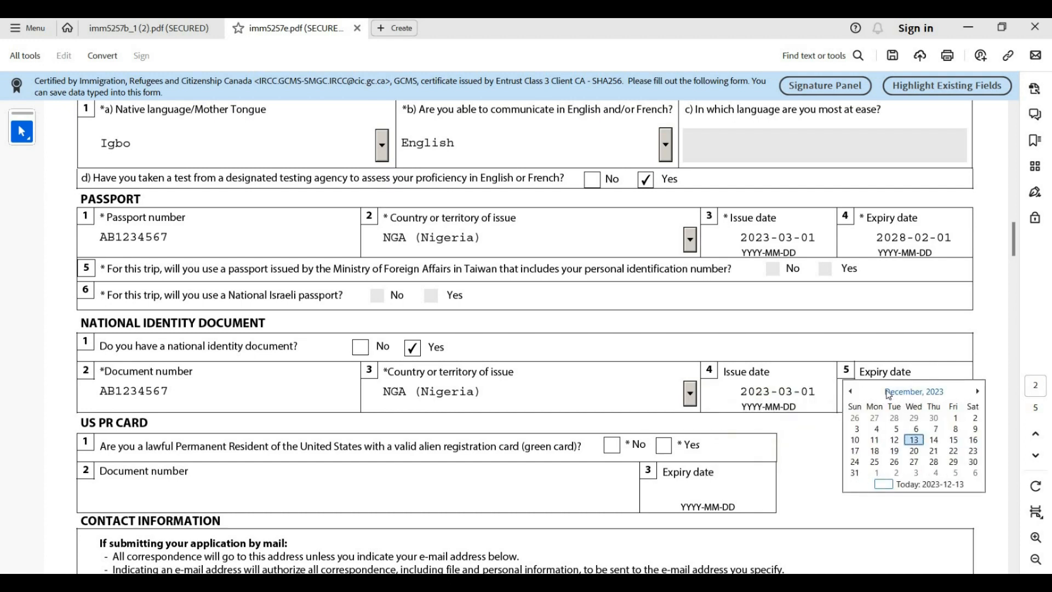
{"action": "left_click", "coordinate": [926, 392]}
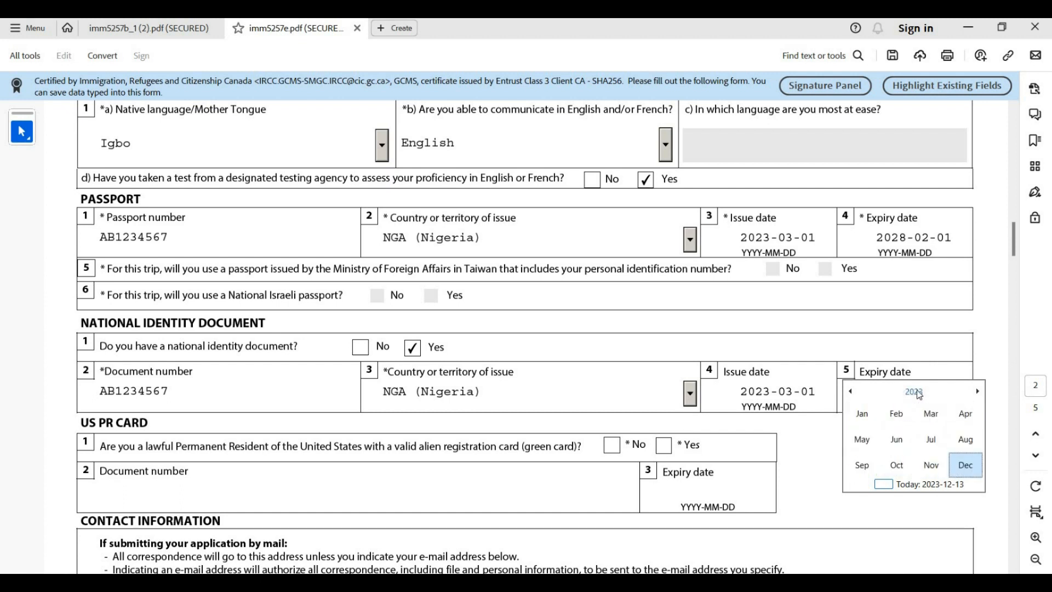
{"action": "left_click", "coordinate": [914, 393]}
{"action": "left_click", "coordinate": [897, 464]}
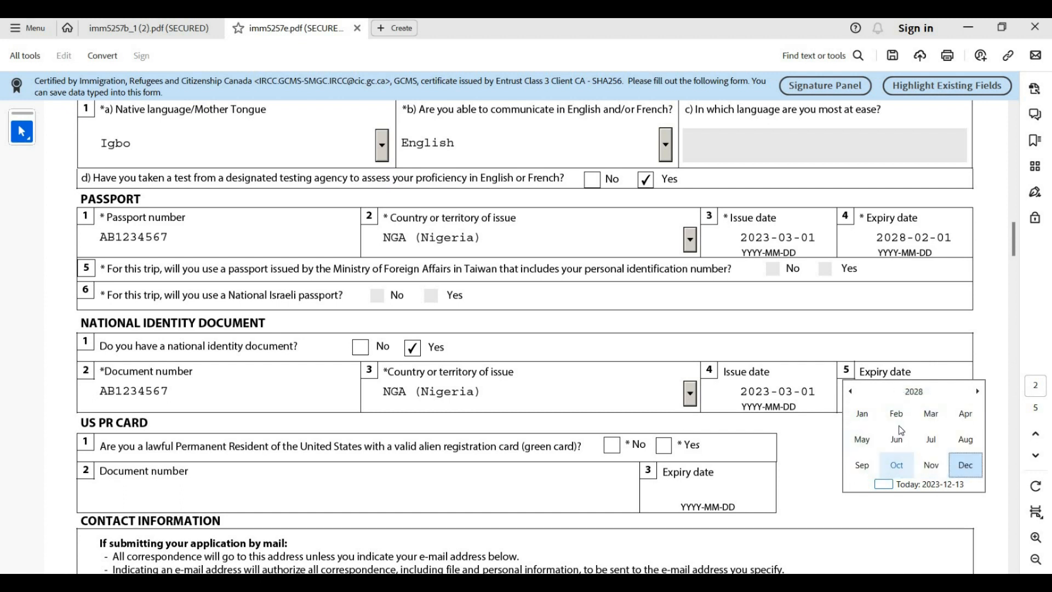
{"action": "left_click", "coordinate": [897, 414]}
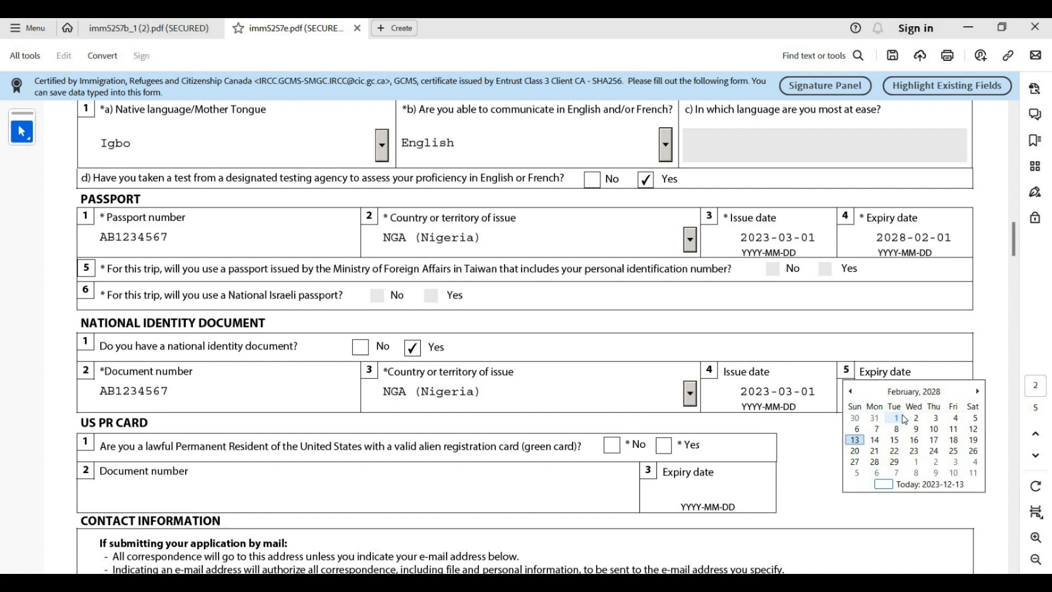
{"action": "left_click", "coordinate": [903, 418]}
{"action": "scroll", "coordinate": [357, 465], "scroll_direction": "down", "scroll_amount": 1}
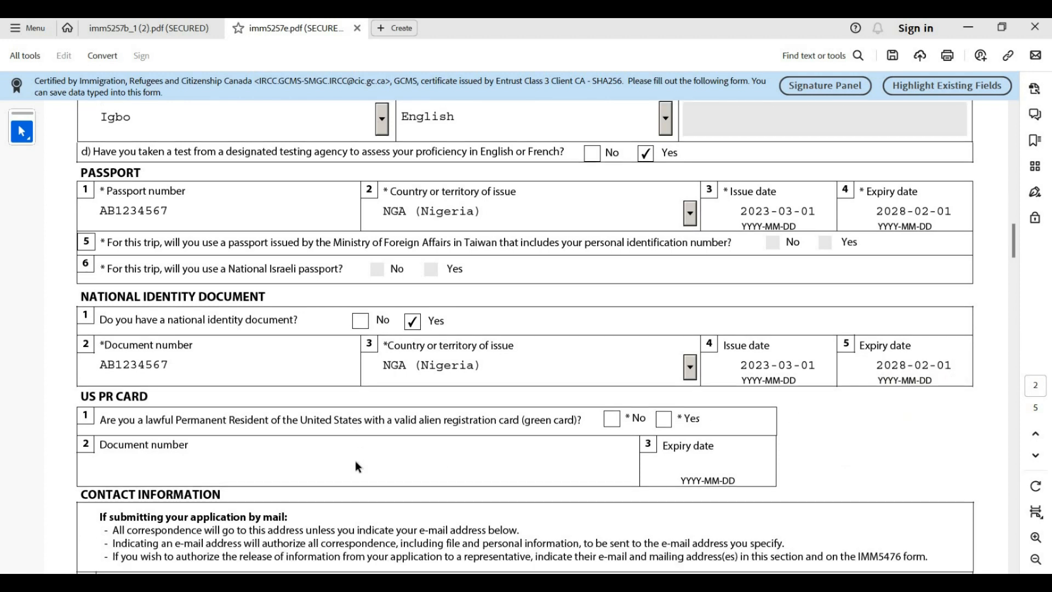
Answer No to holding a US PR card, leaving its document fields empty
{"action": "scroll", "coordinate": [356, 463], "scroll_direction": "down", "scroll_amount": 2}
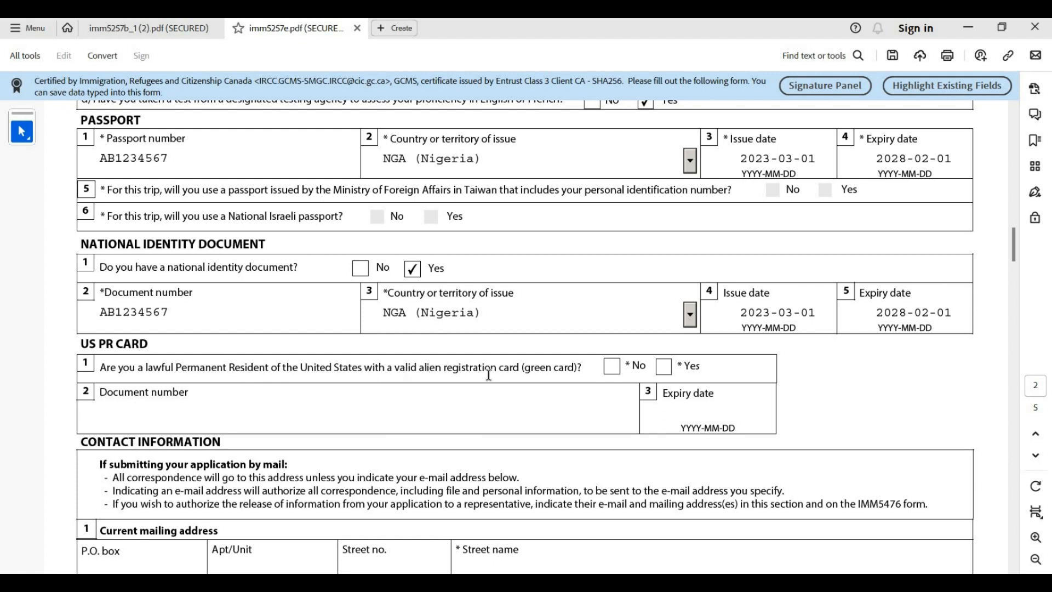
{"action": "left_click", "coordinate": [611, 369]}
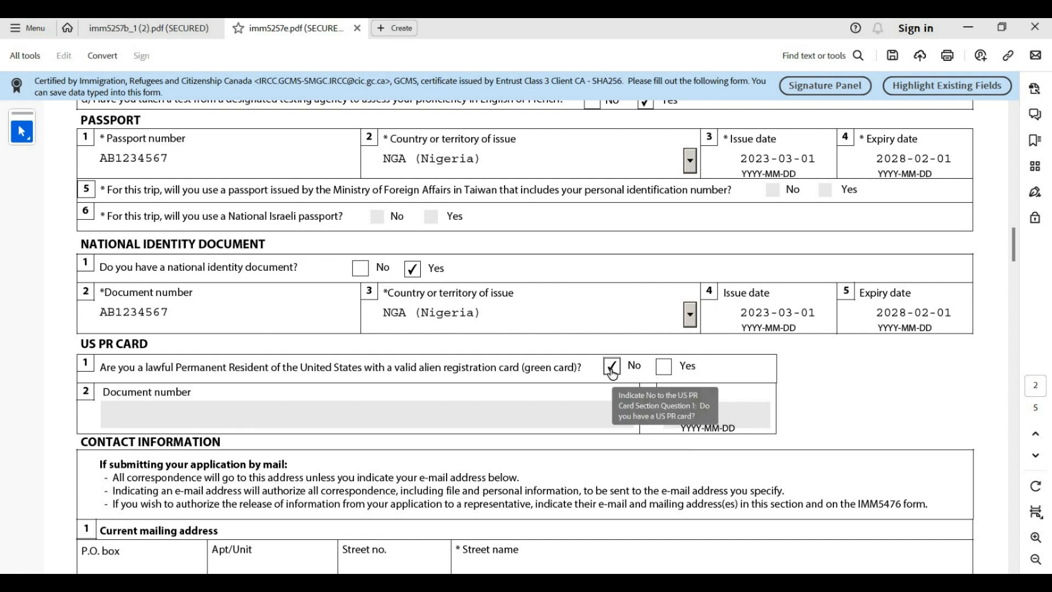
{"action": "scroll", "coordinate": [610, 365], "scroll_direction": "down", "scroll_amount": 1}
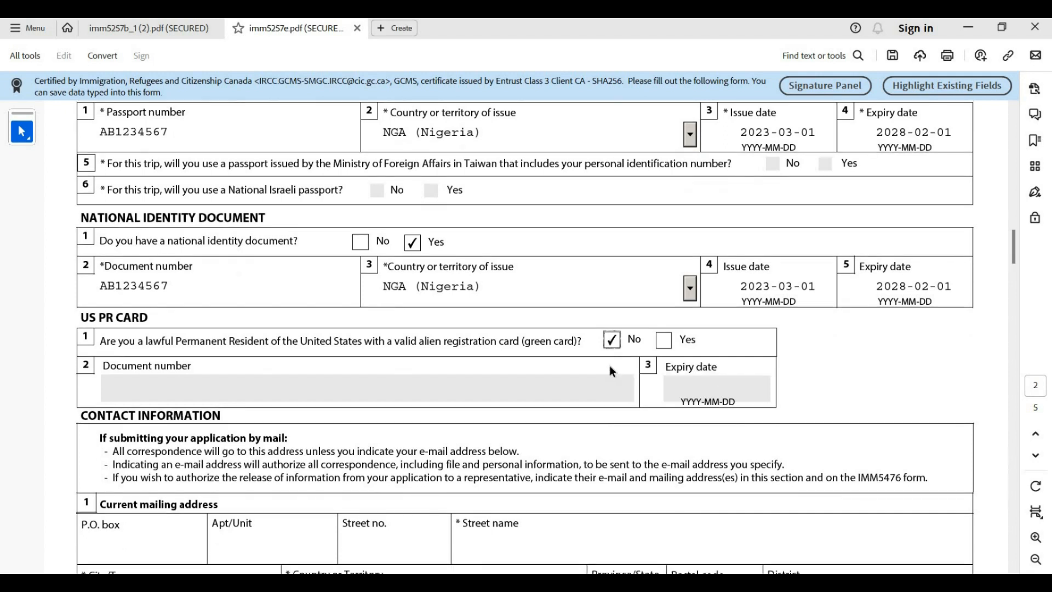
{"action": "scroll", "coordinate": [609, 365], "scroll_direction": "down", "scroll_amount": 1}
{"action": "scroll", "coordinate": [612, 371], "scroll_direction": "down", "scroll_amount": 1}
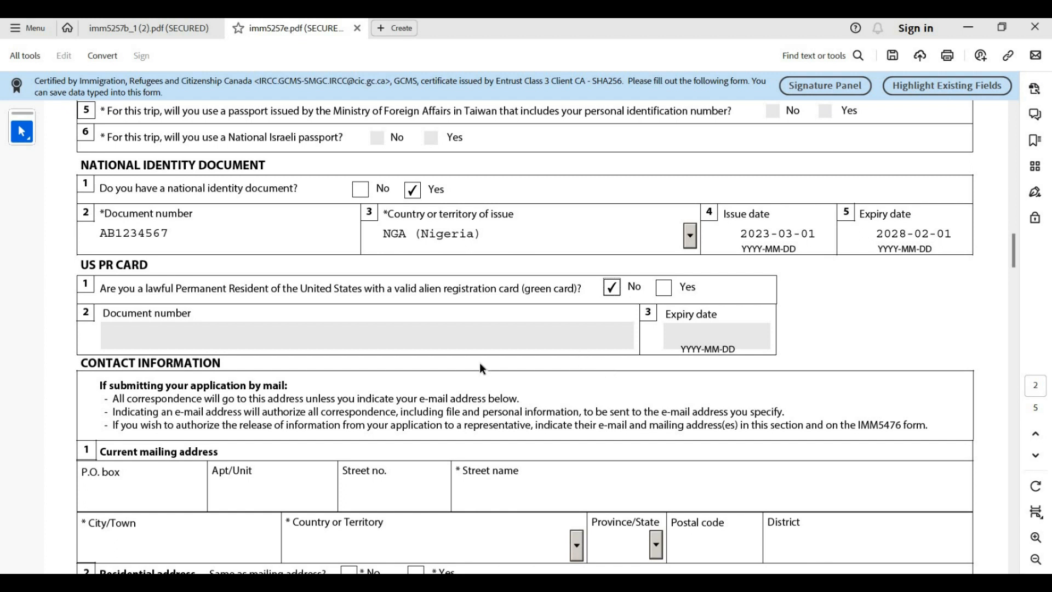
{"action": "scroll", "coordinate": [109, 378], "scroll_direction": "down", "scroll_amount": 4}
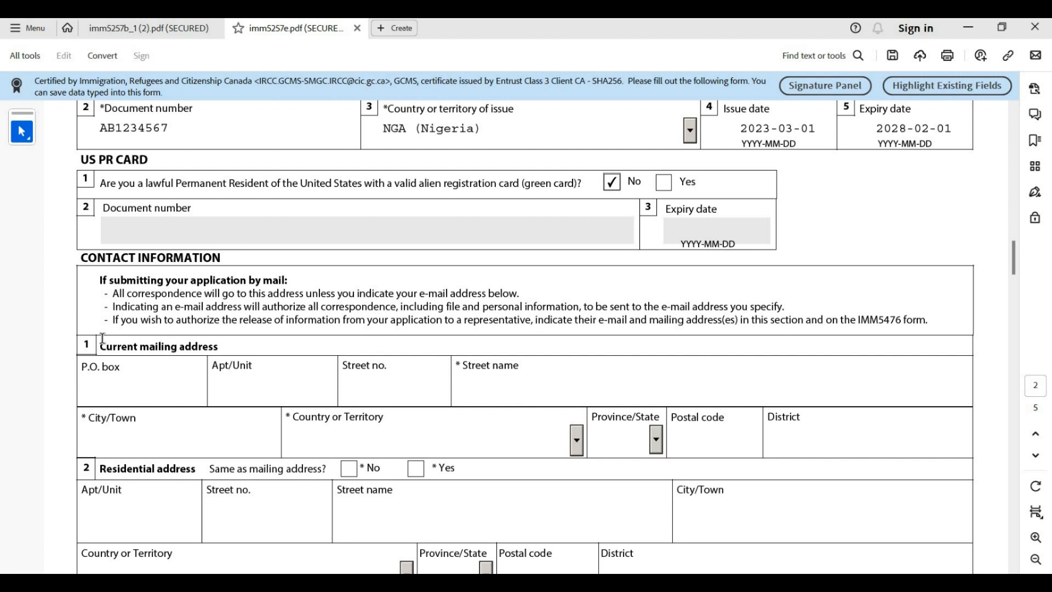
{"action": "scroll", "coordinate": [103, 338], "scroll_direction": "down", "scroll_amount": 1}
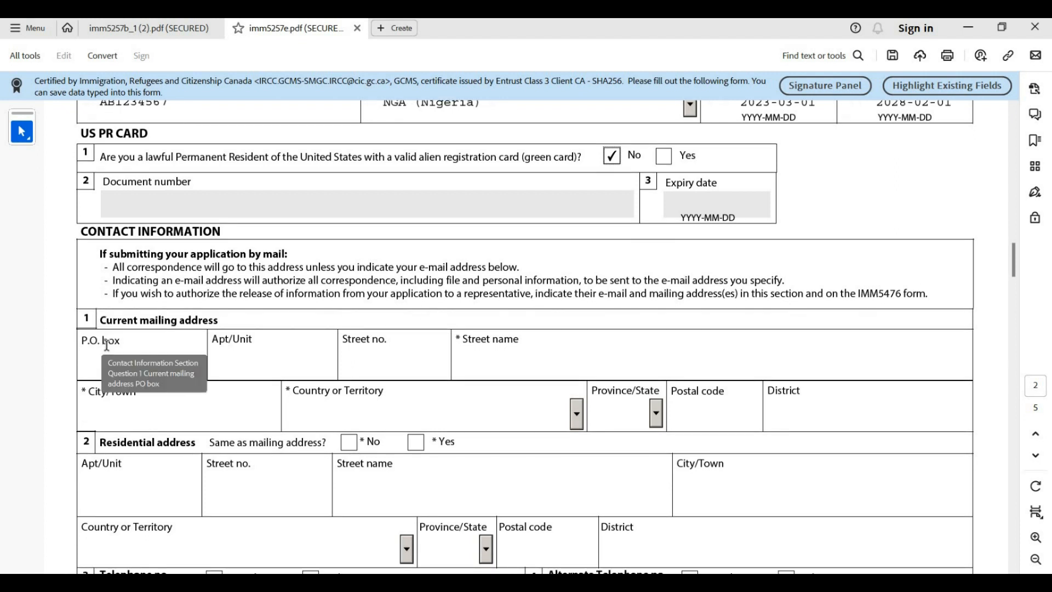
Enter the mailing address P.O. box, apartment/unit, street number and street name
{"action": "left_click", "coordinate": [97, 362]}
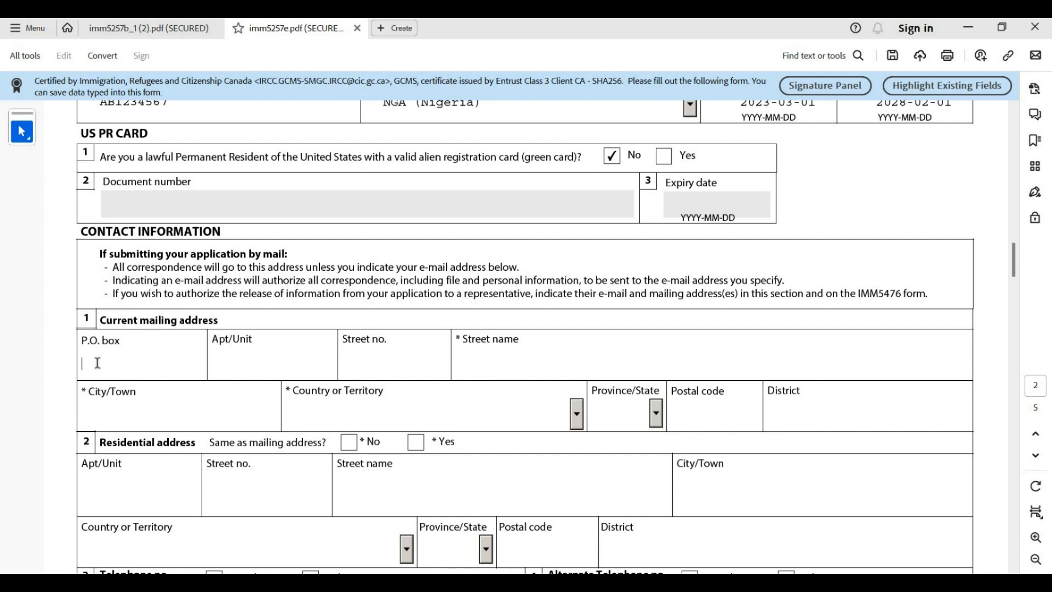
{"action": "type", "text": "1234"}
{"action": "left_click", "coordinate": [249, 363]}
{"action": "type", "text": "11"}
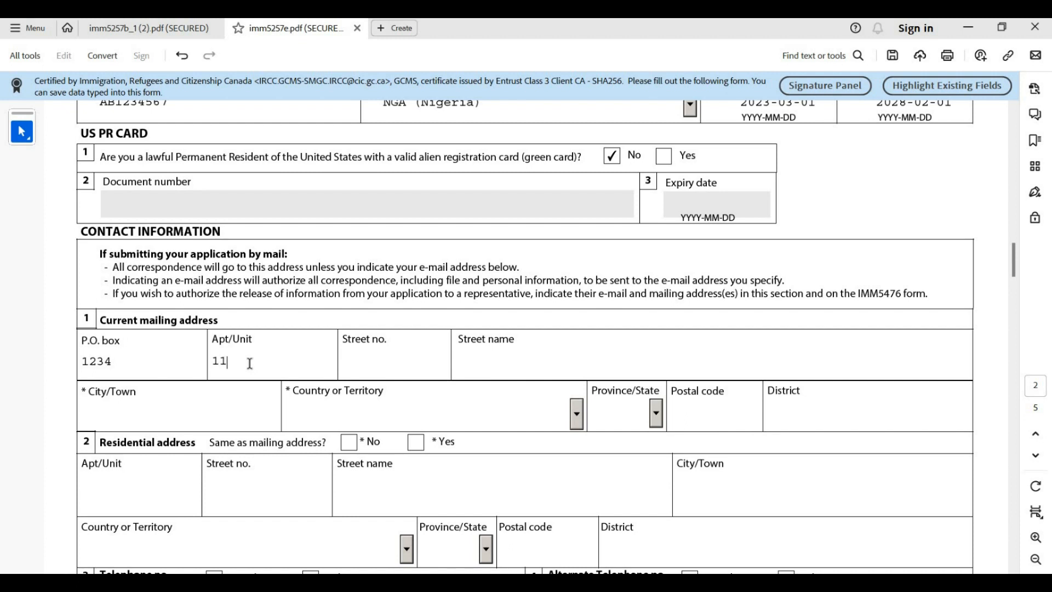
{"action": "left_click", "coordinate": [368, 360]}
{"action": "type", "text": "20"}
{"action": "left_click", "coordinate": [496, 361]}
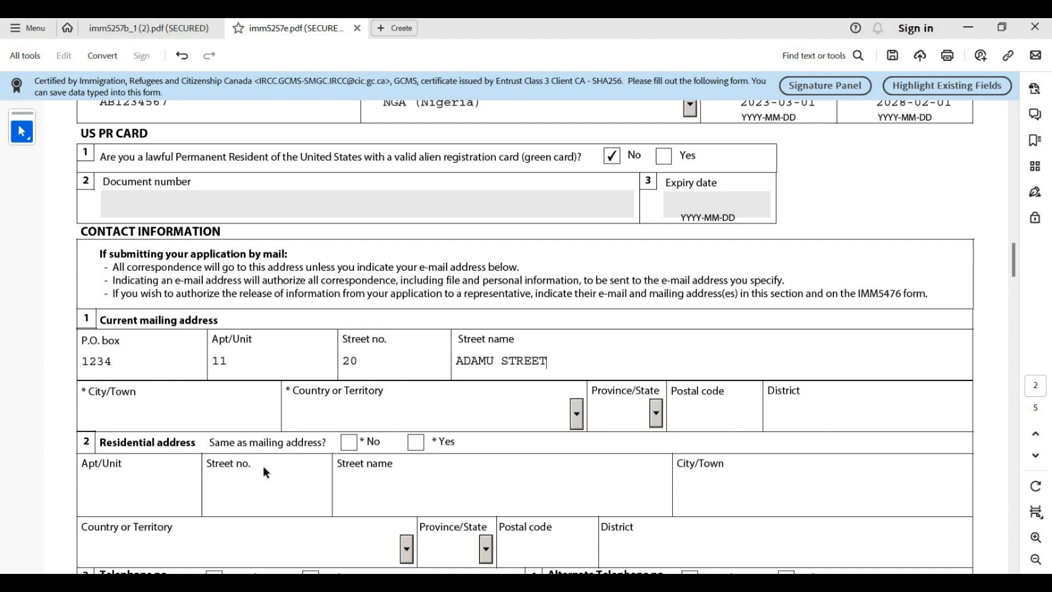
Set the mailing city to ABUJA and country to Nigeria, leaving the postal code empty
{"action": "left_click", "coordinate": [124, 405]}
{"action": "type", "text": "ABUJA"}
{"action": "left_click", "coordinate": [576, 408]}
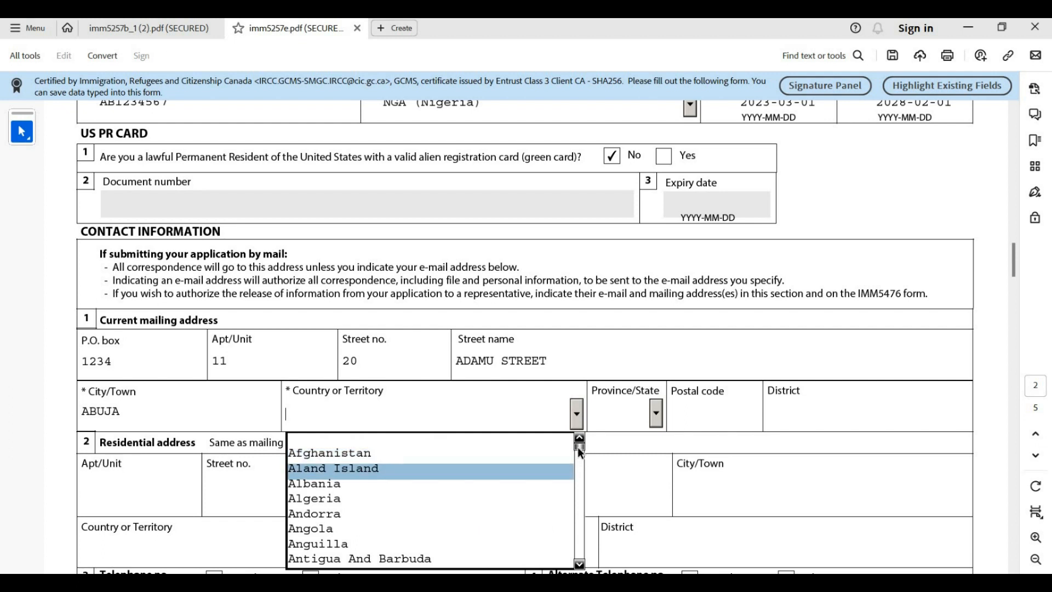
{"action": "left_click_drag", "start_coordinate": [581, 456], "coordinate": [564, 517]}
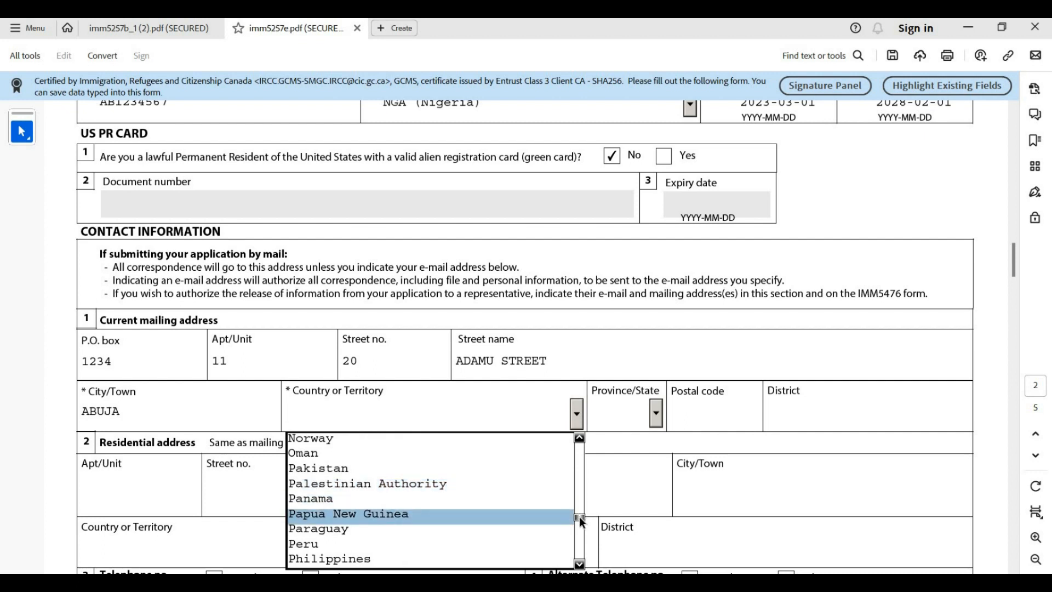
{"action": "scroll", "coordinate": [579, 514], "scroll_direction": "up", "scroll_amount": 2}
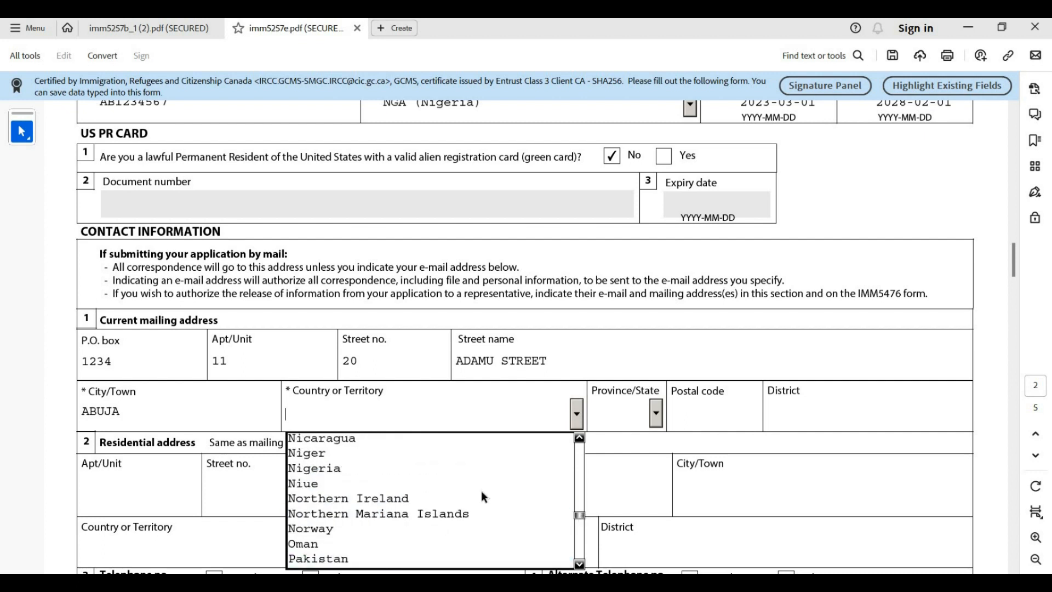
{"action": "left_click", "coordinate": [462, 470]}
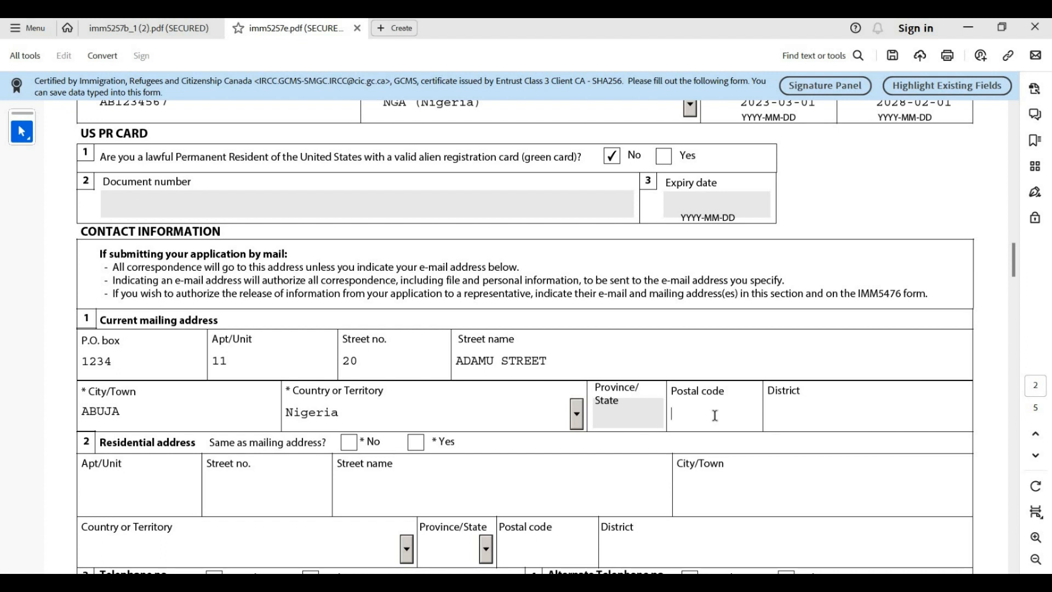
{"action": "type", "text": "A7D6B4"}
{"action": "key", "text": "ctrl+a"}
{"action": "key", "text": "BackSpace"}
{"action": "scroll", "coordinate": [3, 366], "scroll_direction": "down", "scroll_amount": 2}
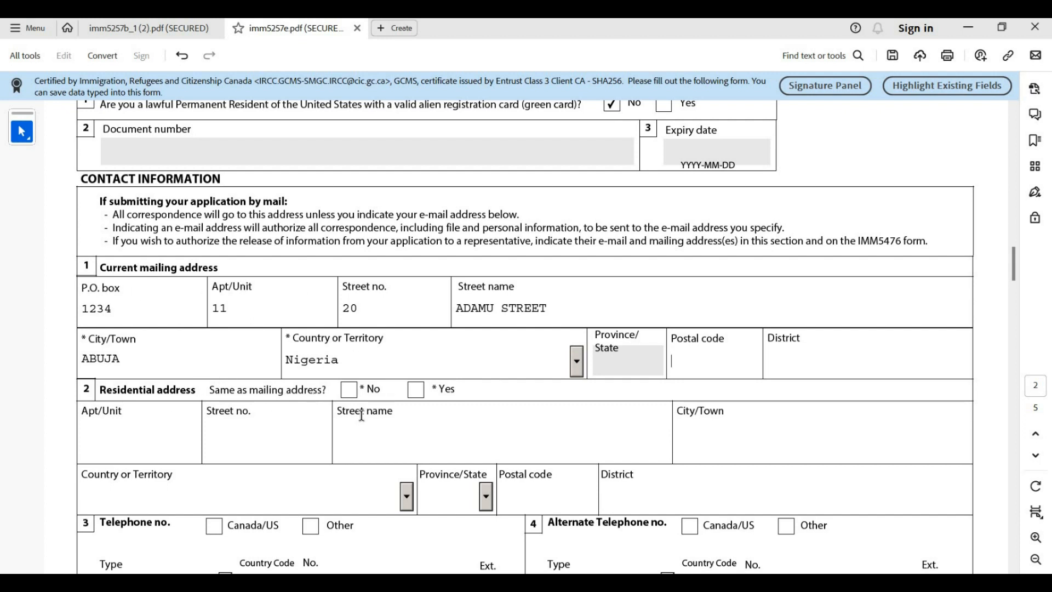
Enter the mailing postal code, clear the P.O. box, and mark residential address same as mailing
{"action": "left_click", "coordinate": [416, 389]}
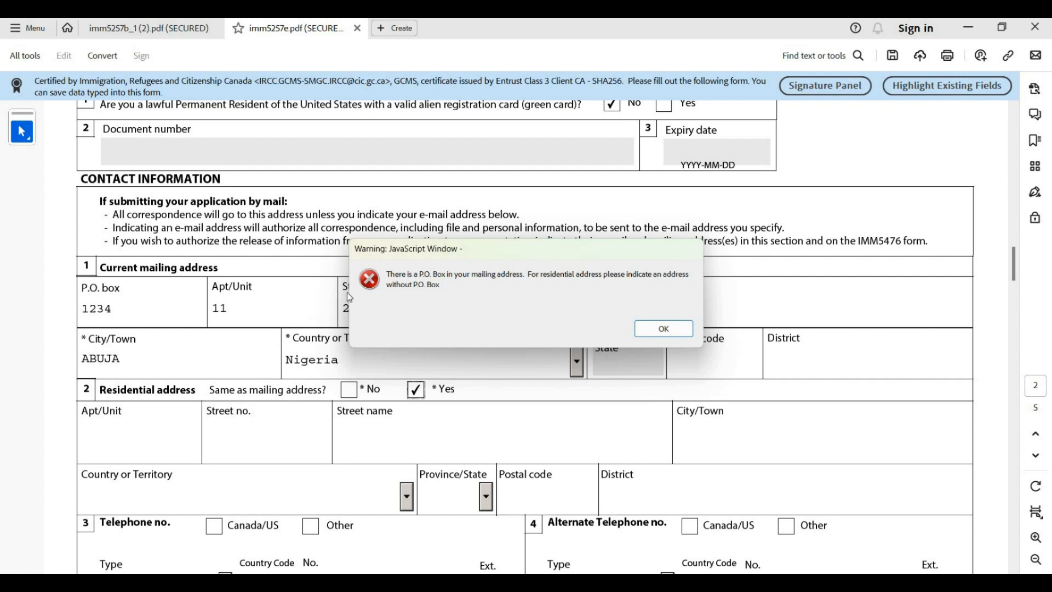
{"action": "key", "text": "Return"}
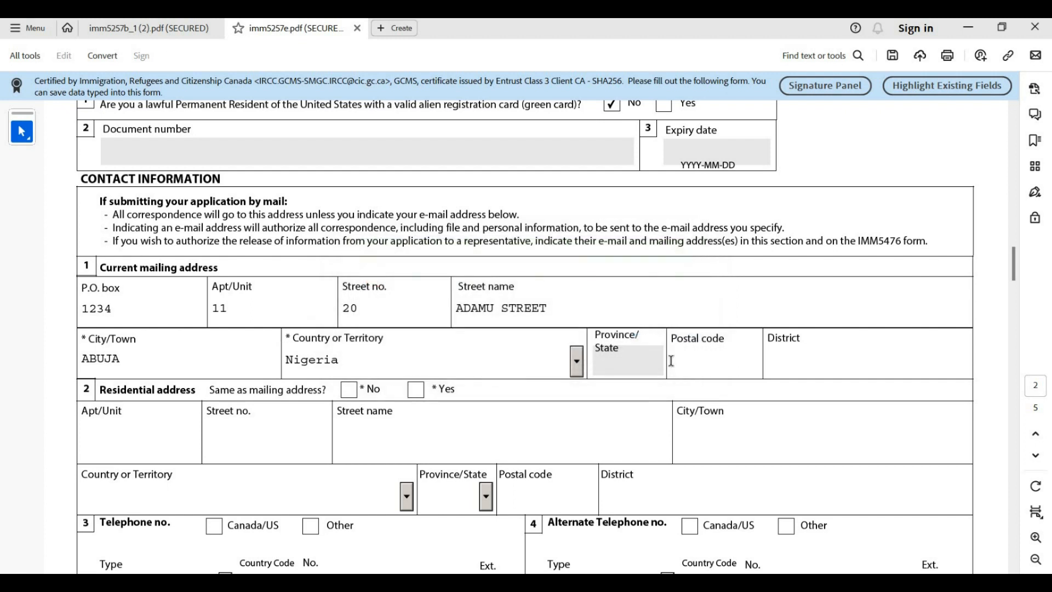
{"action": "type", "text": "A4B563"}
{"action": "left_click", "coordinate": [412, 391]}
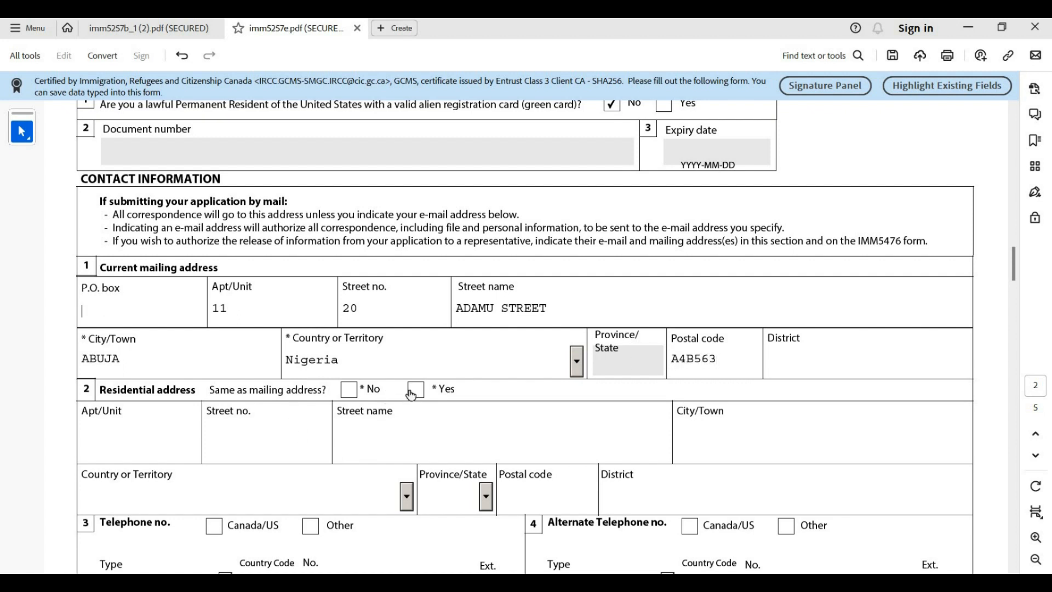
{"action": "left_click", "coordinate": [415, 389]}
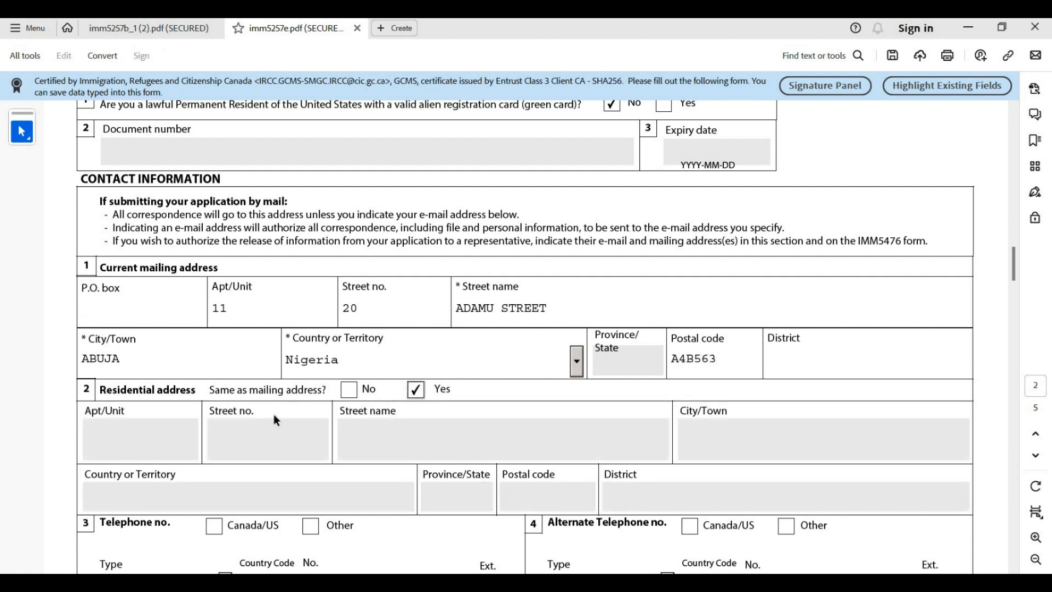
{"action": "scroll", "coordinate": [635, 395], "scroll_direction": "down", "scroll_amount": 4}
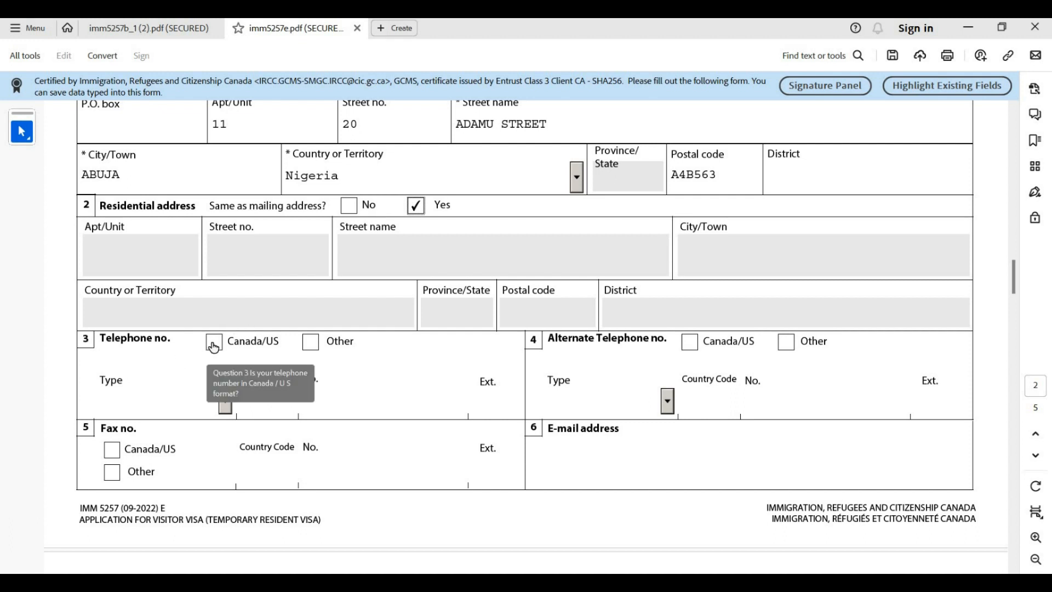
Add a Cellular telephone marked Other, with country code 234 and the applicant's number
{"action": "left_click", "coordinate": [309, 343]}
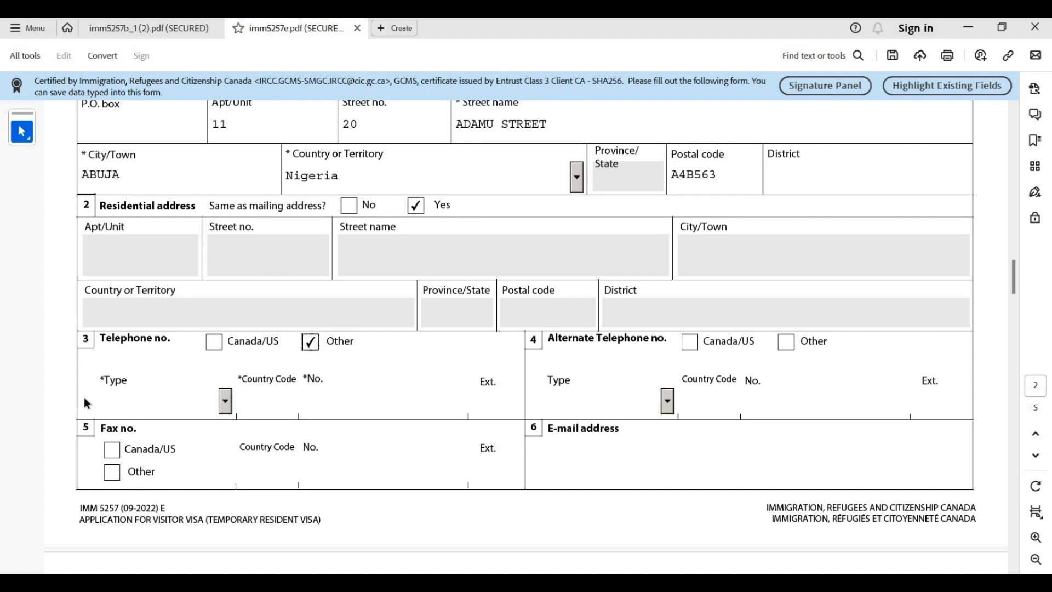
{"action": "left_click", "coordinate": [102, 400]}
{"action": "left_click", "coordinate": [224, 402]}
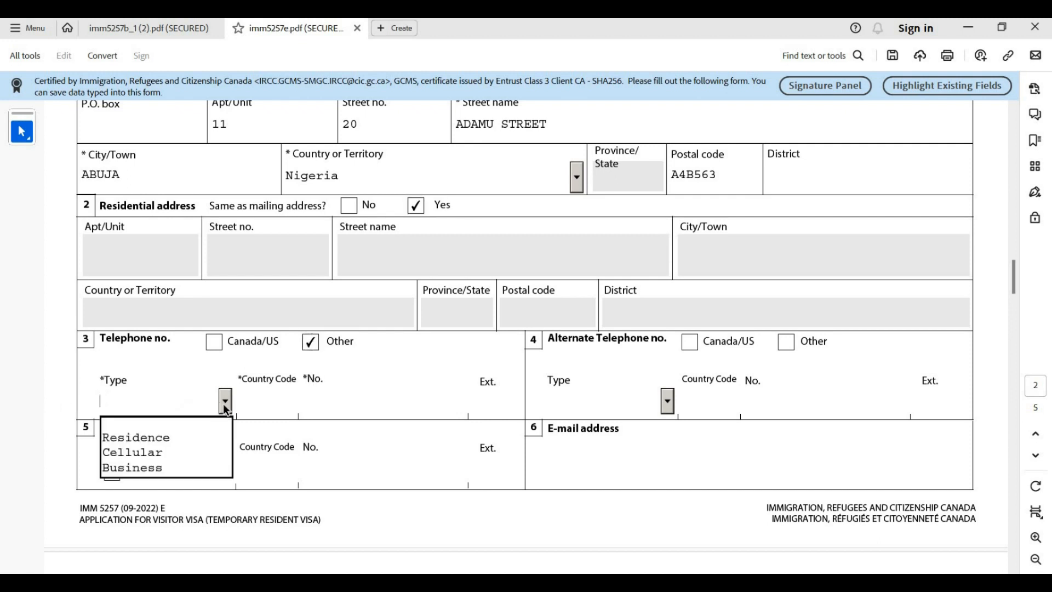
{"action": "left_click", "coordinate": [173, 438]}
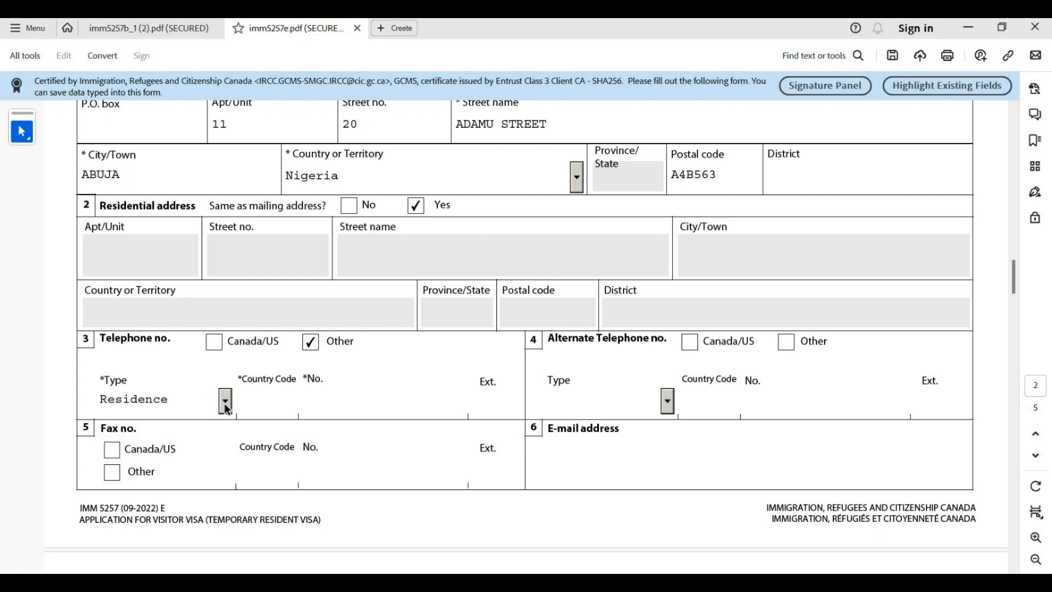
{"action": "left_click", "coordinate": [224, 401]}
{"action": "left_click", "coordinate": [197, 454]}
{"action": "type", "text": "234"}
{"action": "type", "text": "0"}
{"action": "key", "text": "BackSpace"}
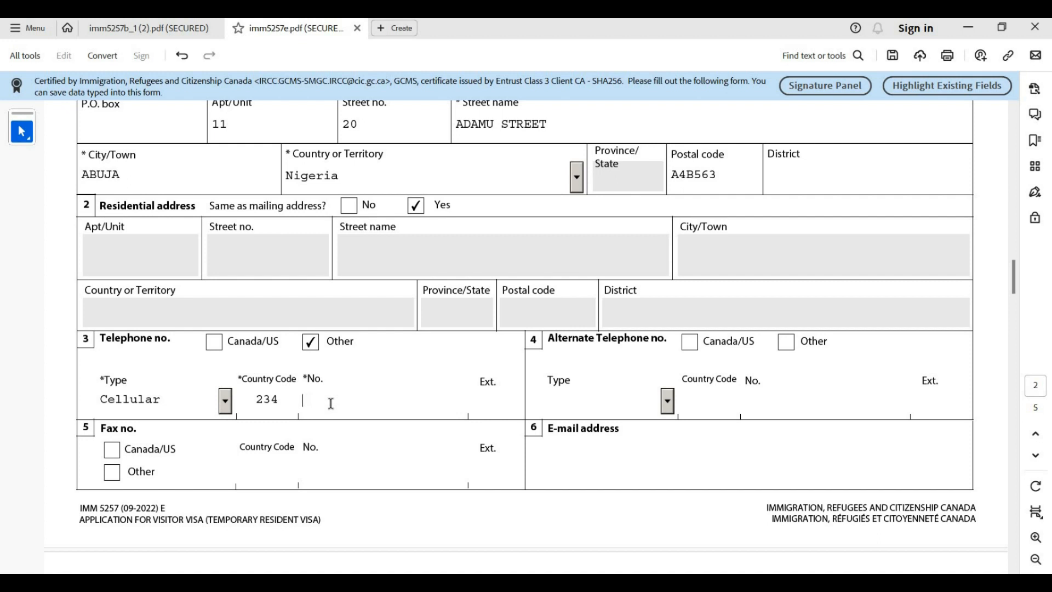
{"action": "type", "text": "8123456789"}
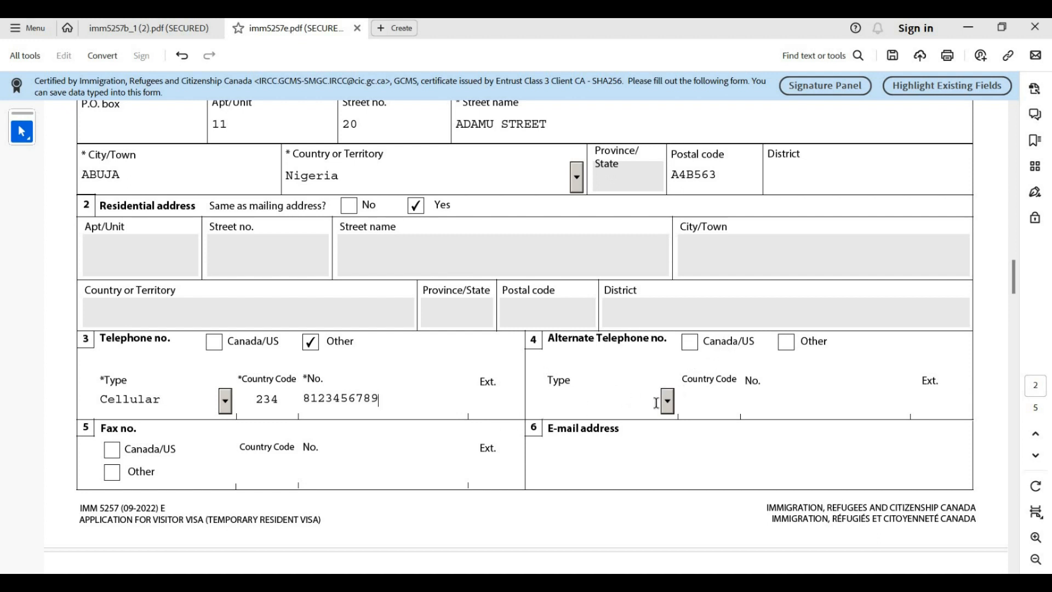
{"action": "scroll", "coordinate": [113, 431], "scroll_direction": "down", "scroll_amount": 1}
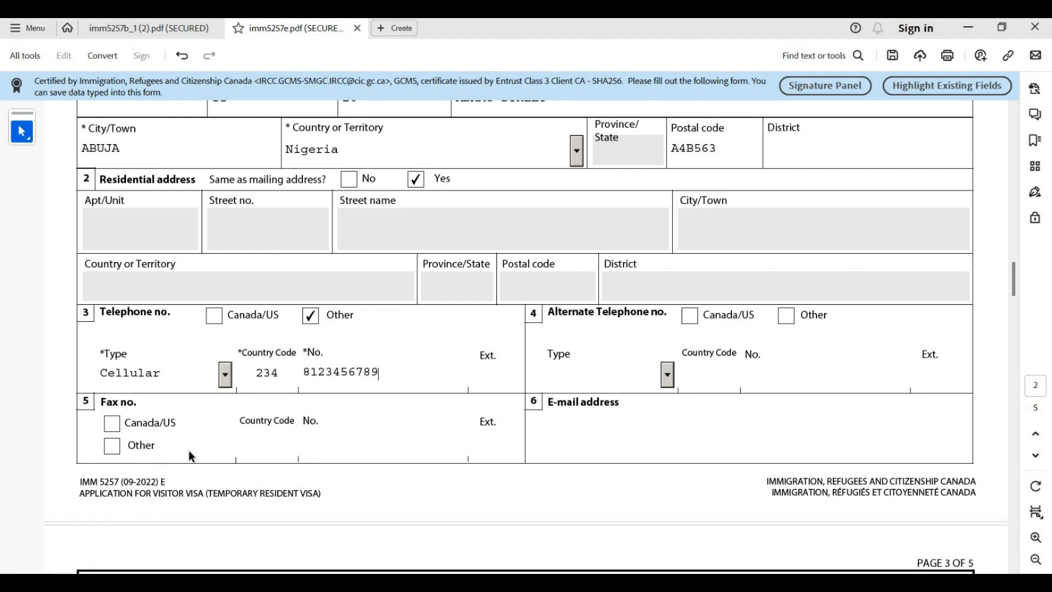
Fill in the applicant's e-mail address and scroll on to page 3
{"action": "left_click", "coordinate": [560, 435]}
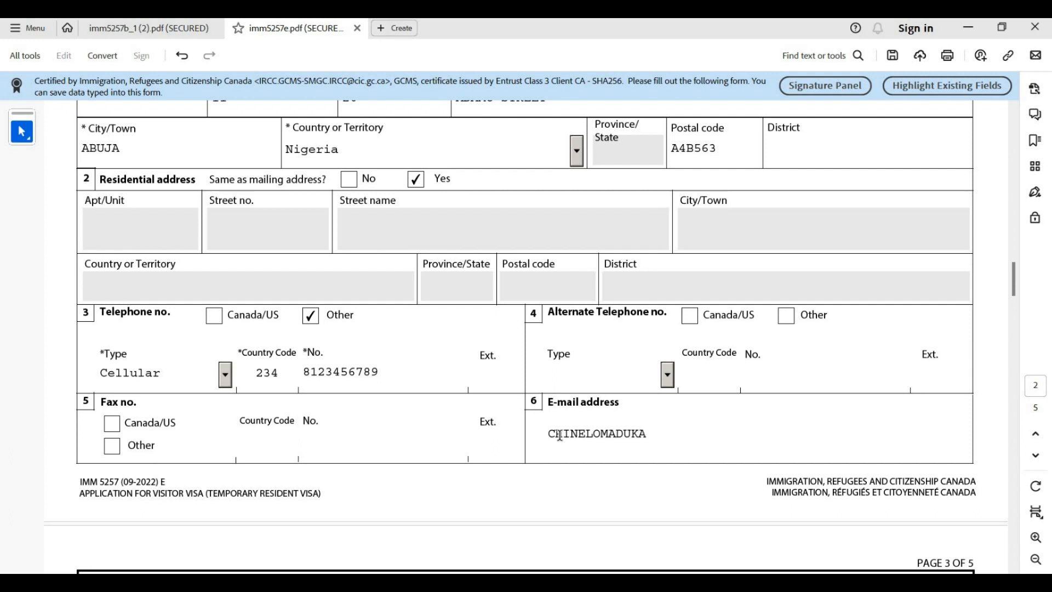
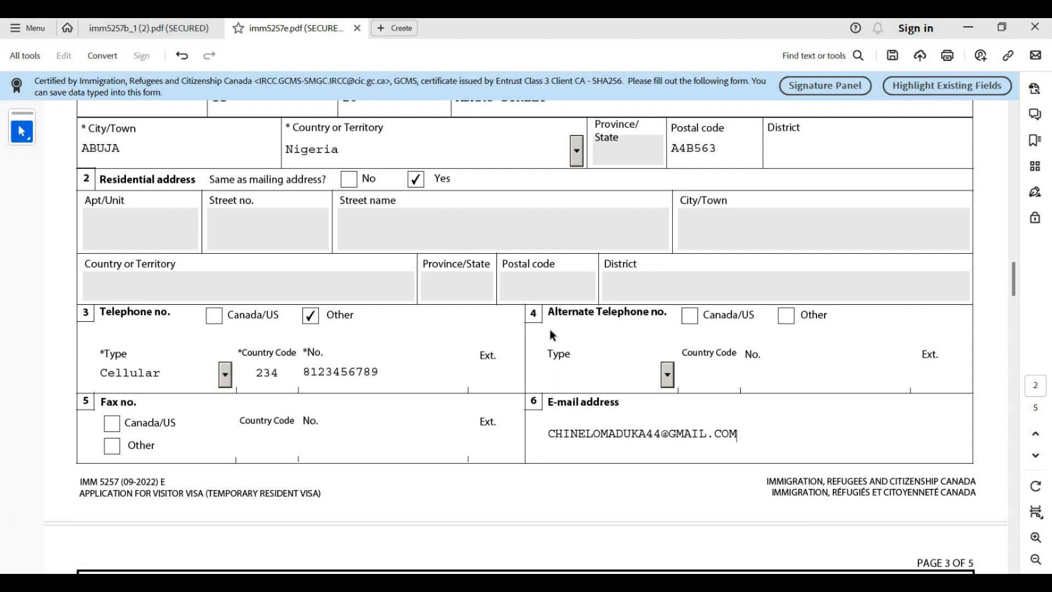
{"action": "scroll", "coordinate": [550, 317], "scroll_direction": "down", "scroll_amount": 5}
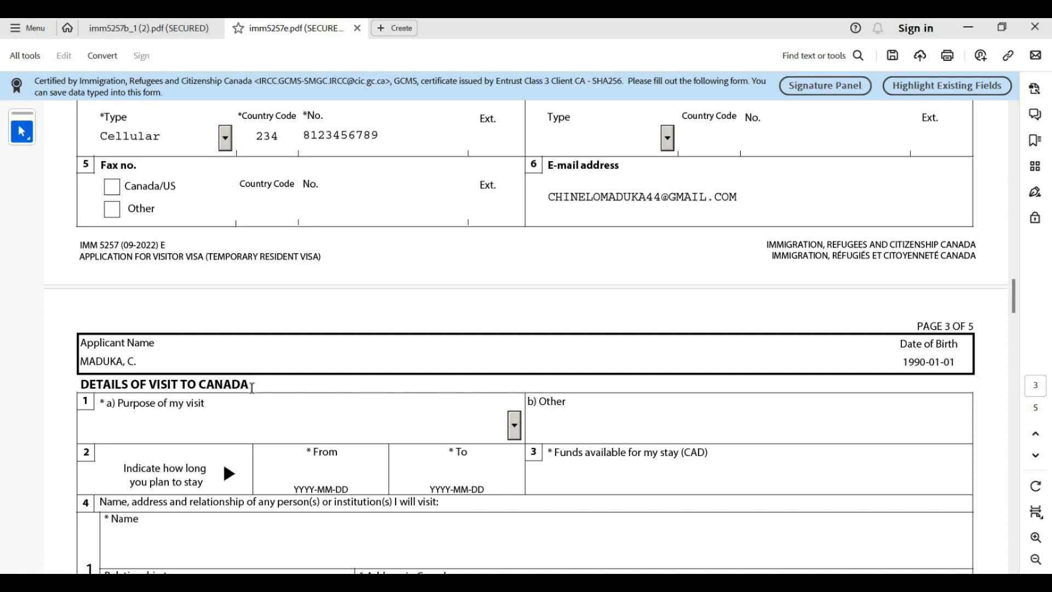
{"action": "scroll", "coordinate": [150, 394], "scroll_direction": "down", "scroll_amount": 1}
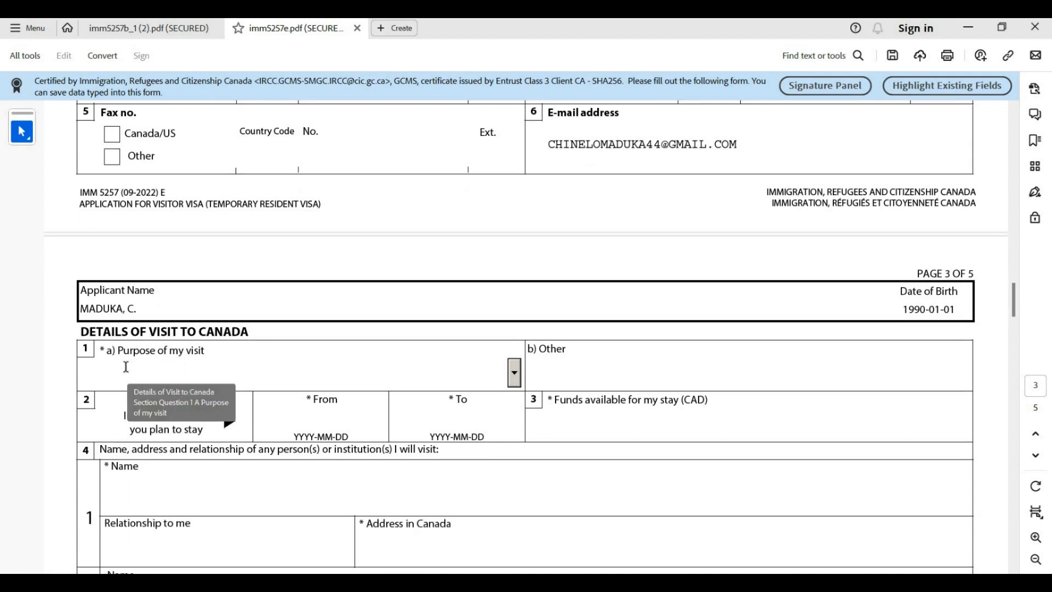
{"action": "scroll", "coordinate": [127, 351], "scroll_direction": "down", "scroll_amount": 3}
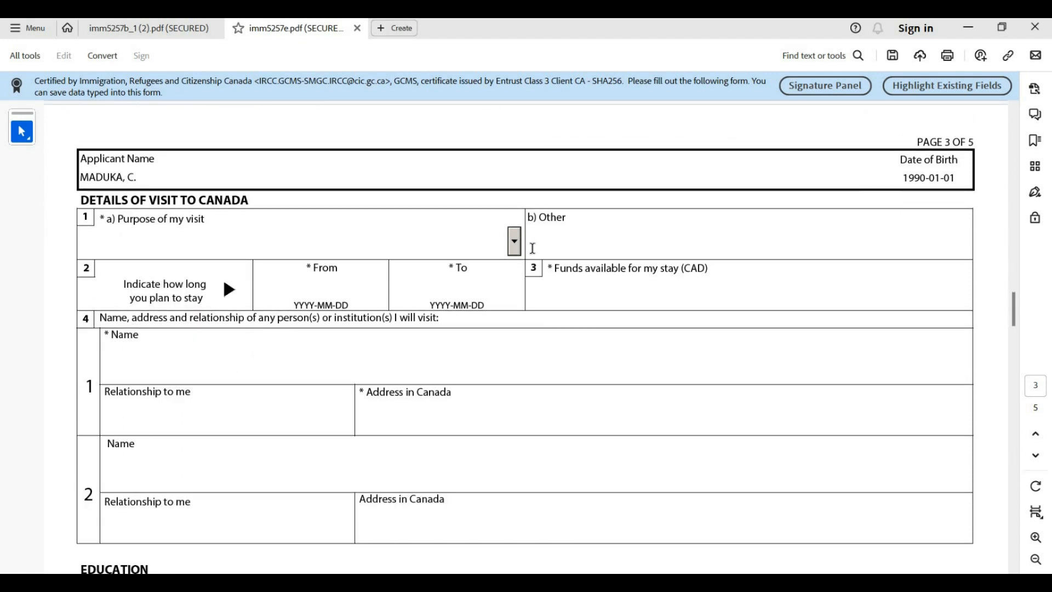
Set the purpose of visit to Visit and the stay start date to 2024-01-01
{"action": "left_click", "coordinate": [515, 241]}
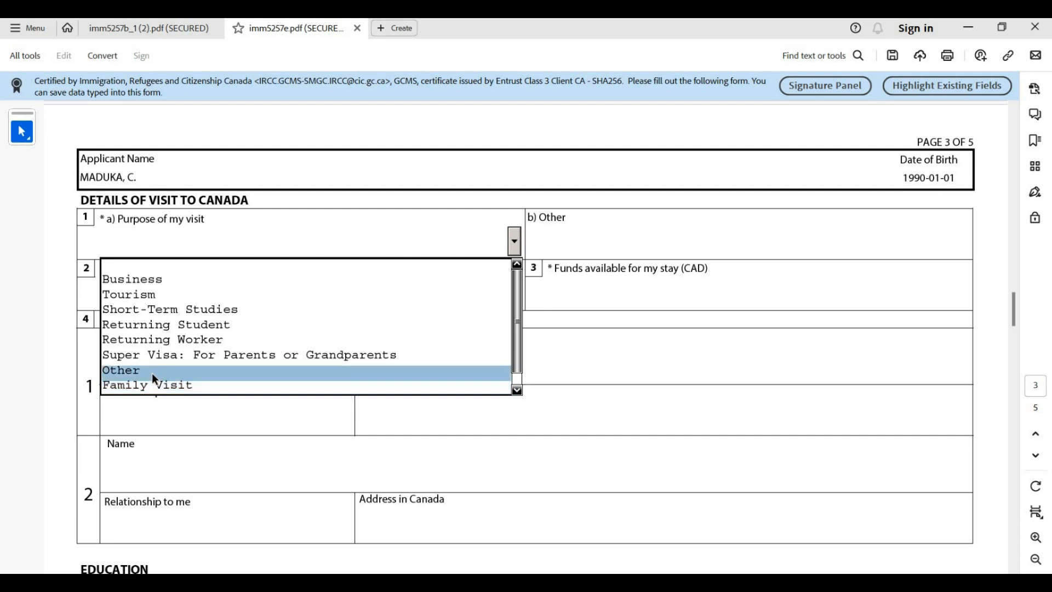
{"action": "scroll", "coordinate": [152, 373], "scroll_direction": "down", "scroll_amount": 1}
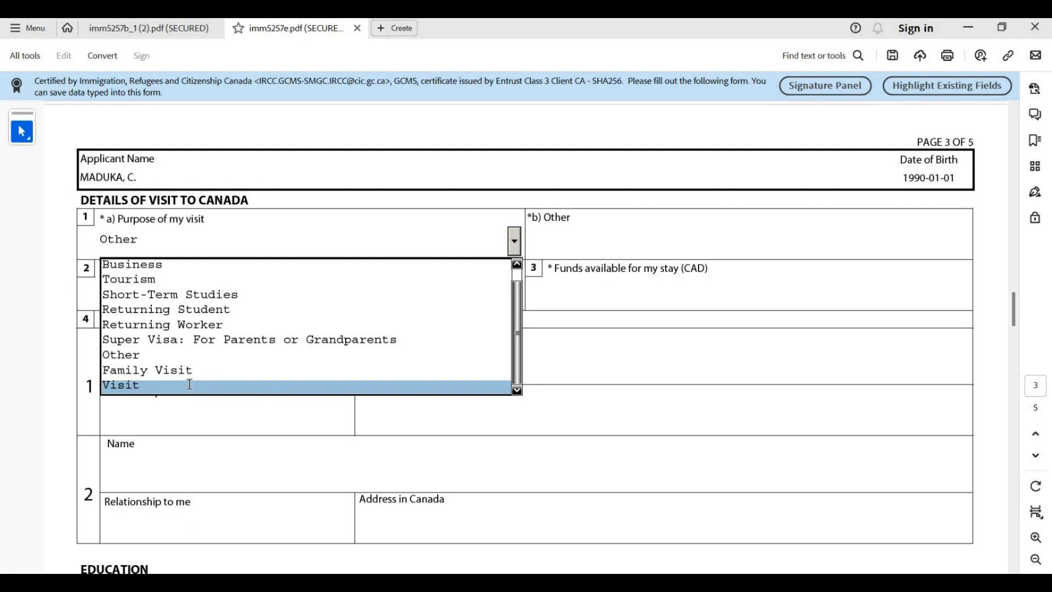
{"action": "left_click", "coordinate": [189, 386]}
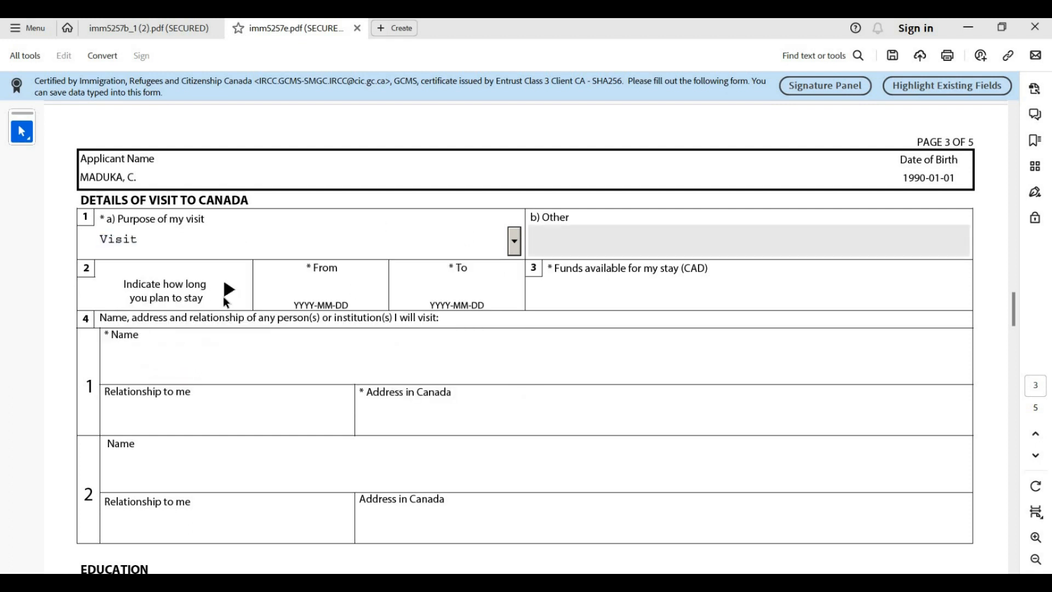
{"action": "left_click", "coordinate": [352, 279]}
{"action": "left_click", "coordinate": [392, 291]}
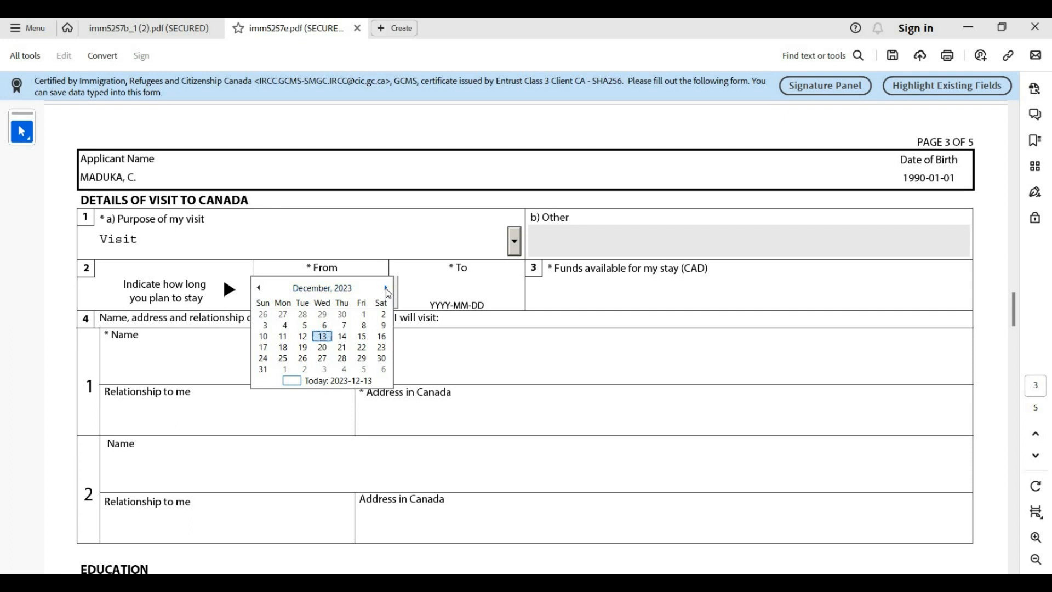
{"action": "left_click", "coordinate": [387, 288]}
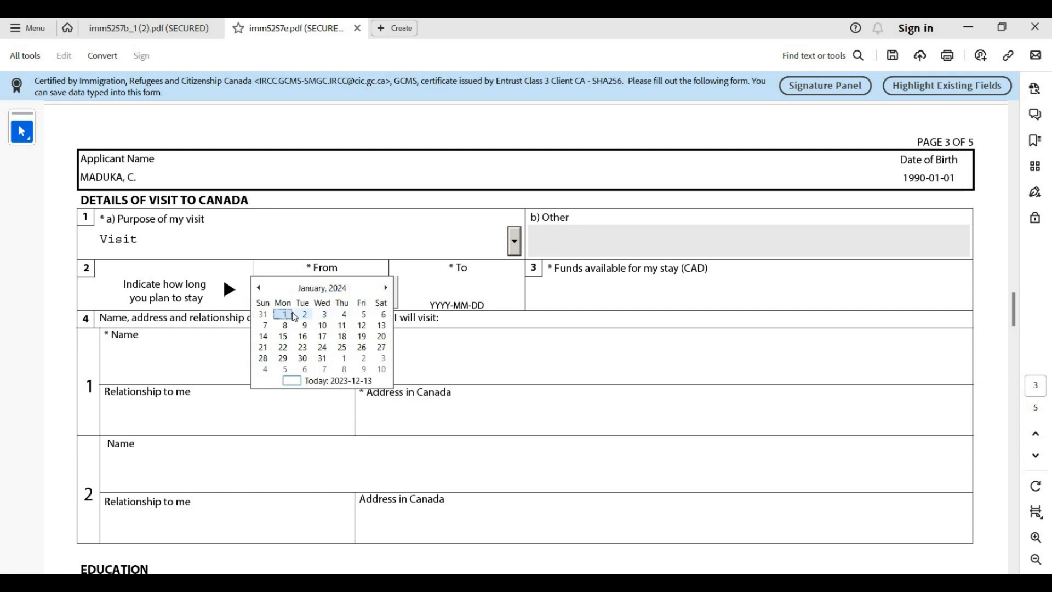
{"action": "left_click", "coordinate": [292, 317]}
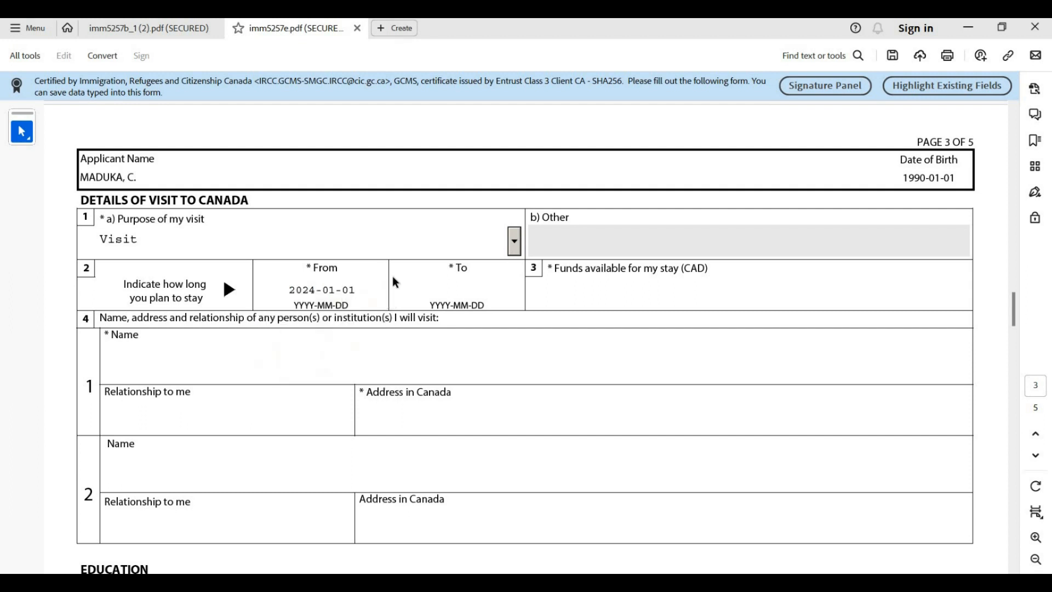
Pick 1 July 2024 in the To date calendar as the stay's end date
{"action": "left_click", "coordinate": [490, 284]}
{"action": "left_click", "coordinate": [526, 293]}
{"action": "left_click", "coordinate": [521, 288]}
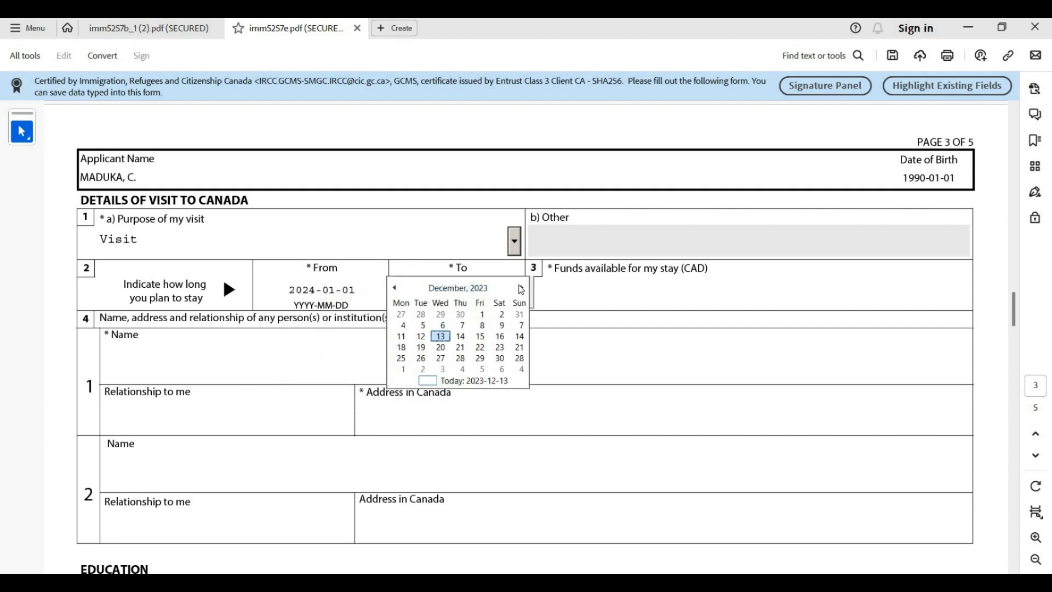
{"action": "left_click", "coordinate": [522, 287]}
{"action": "left_click", "coordinate": [521, 287]}
{"action": "left_click", "coordinate": [522, 287]}
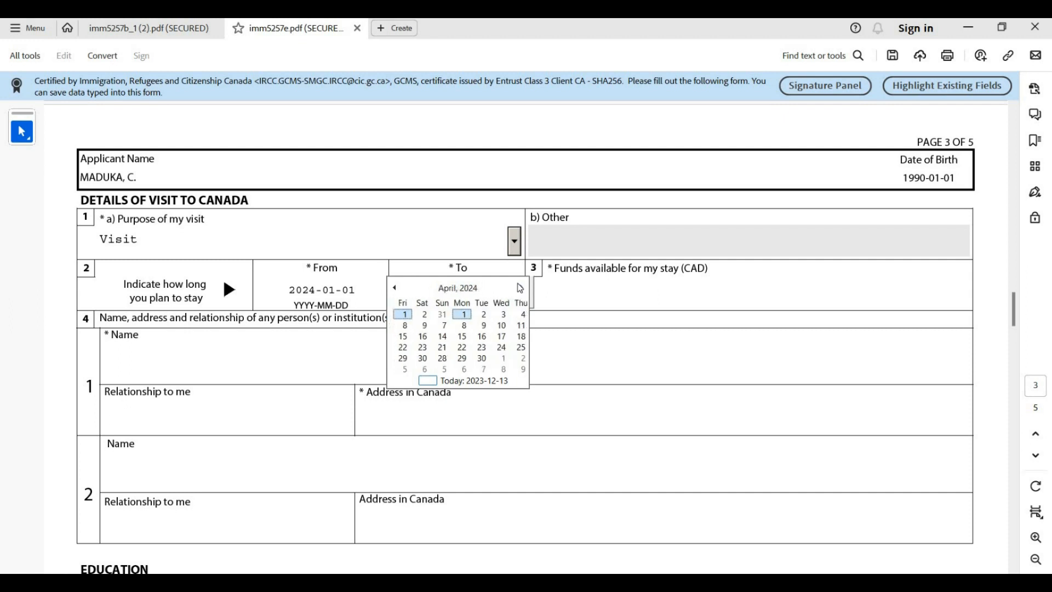
{"action": "left_click", "coordinate": [521, 287]}
{"action": "left_click", "coordinate": [520, 288]}
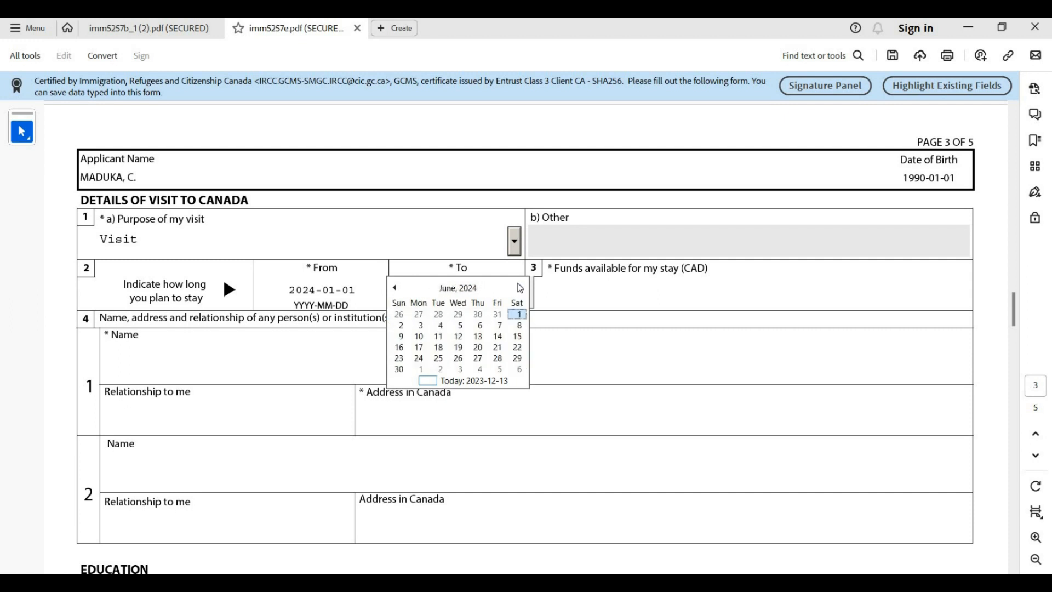
{"action": "left_click", "coordinate": [520, 288]}
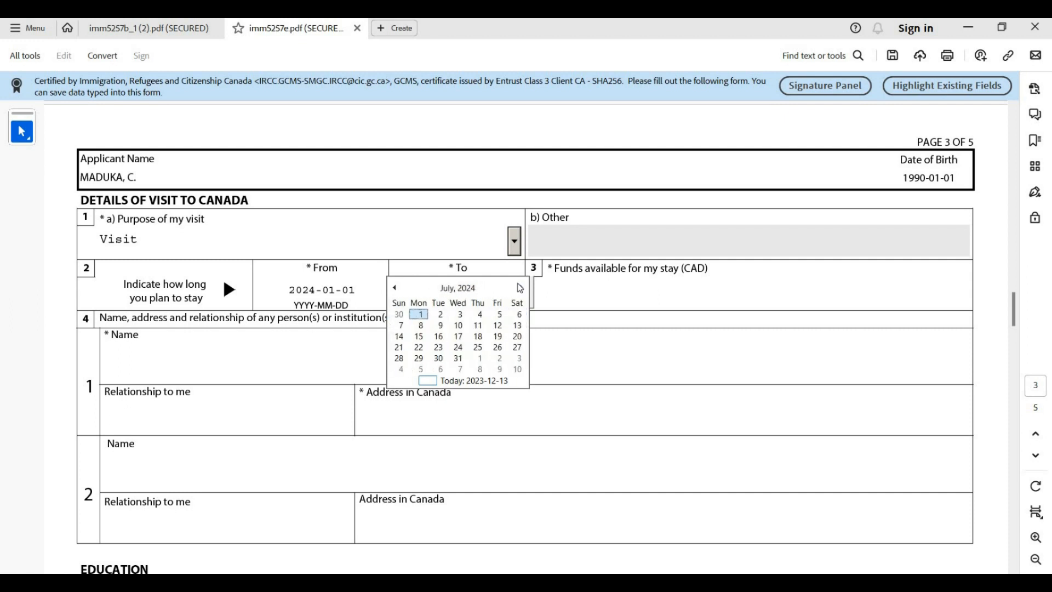
{"action": "left_click", "coordinate": [427, 316]}
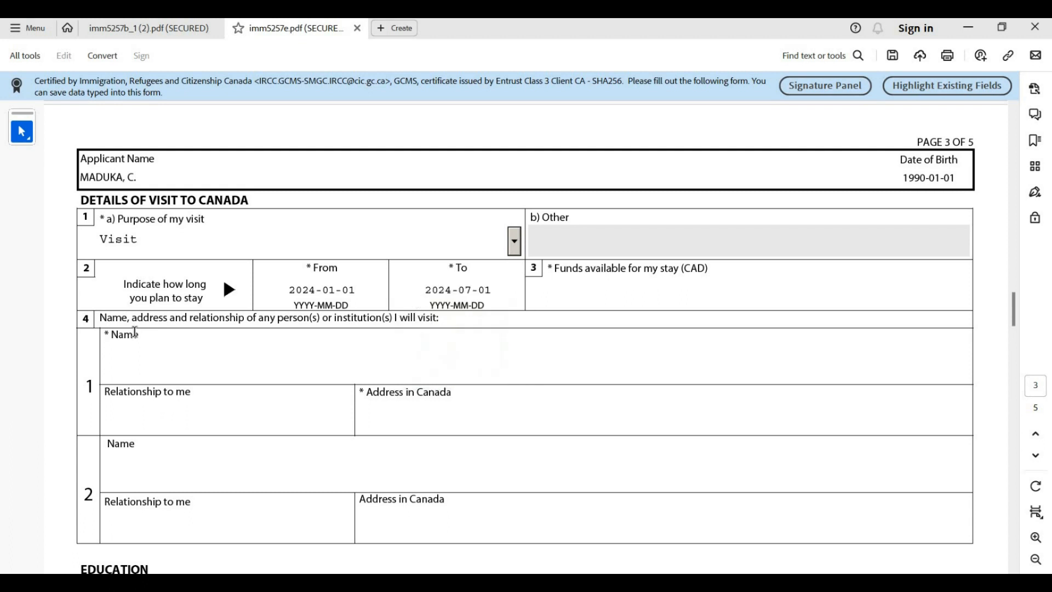
Enter 20000 in the Funds available field, correcting the mistyped amount
{"action": "left_click", "coordinate": [563, 289]}
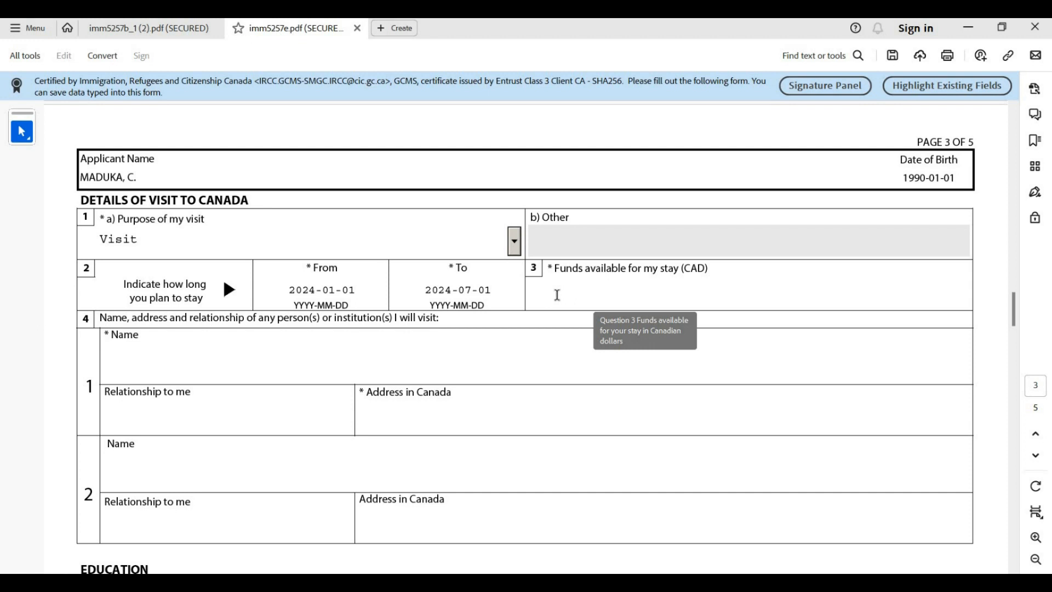
{"action": "type", "text": "1"}
{"action": "type", "text": "0"}
{"action": "key", "text": "BackSpace"}
{"action": "key", "text": "BackSpace"}
{"action": "type", "text": "20000"}
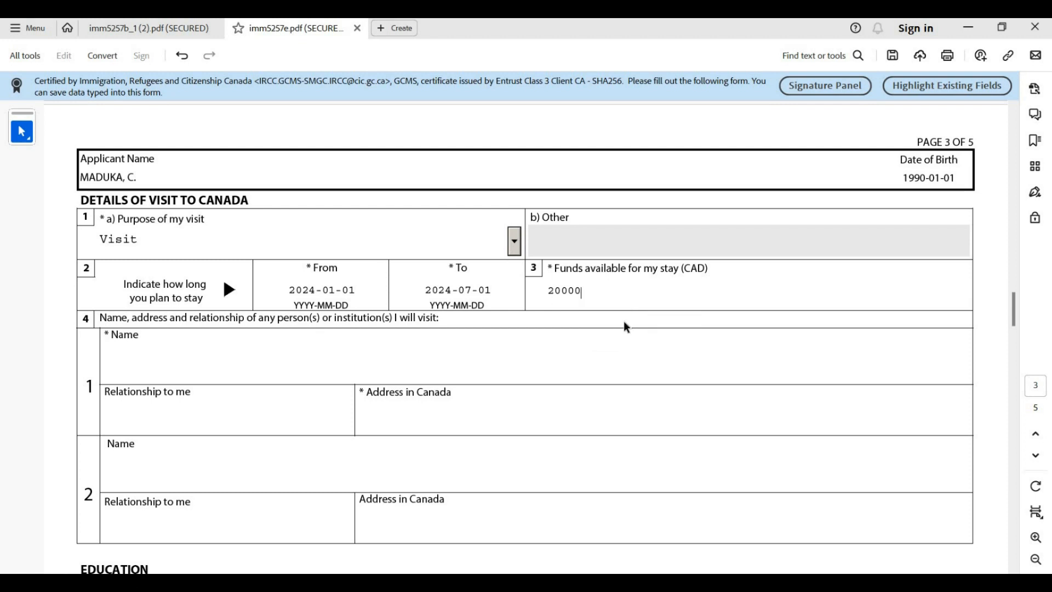
{"action": "left_click", "coordinate": [626, 328]}
{"action": "scroll", "coordinate": [99, 307], "scroll_direction": "down", "scroll_amount": 1}
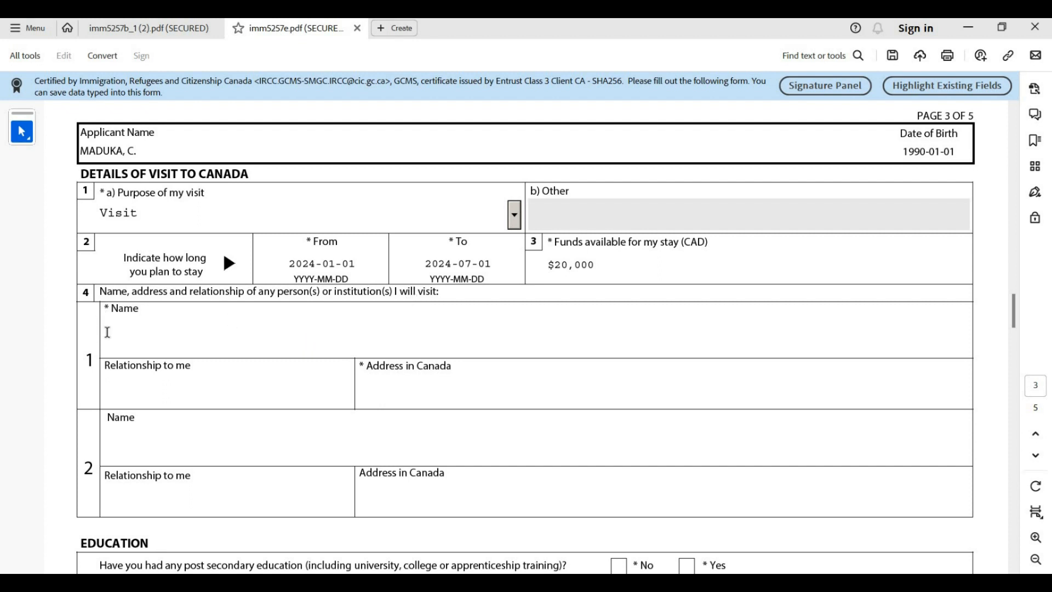
Fill row 1 with the person's name, relationship FIREND, and their Saskatchewan address
{"action": "scroll", "coordinate": [135, 336], "scroll_direction": "down", "scroll_amount": 1}
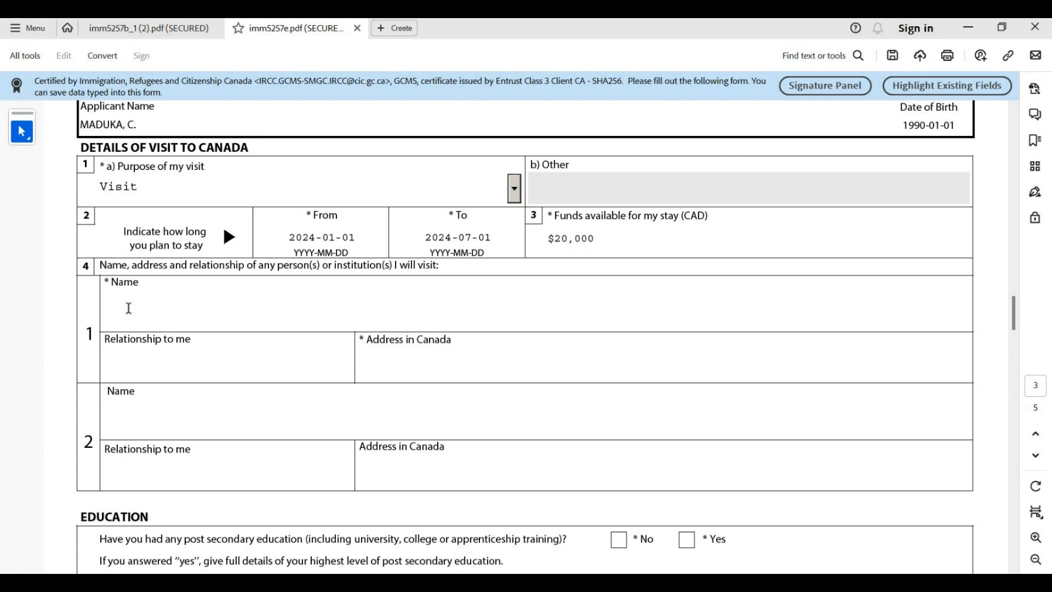
{"action": "left_click", "coordinate": [159, 369]}
{"action": "type", "text": "FIREND"}
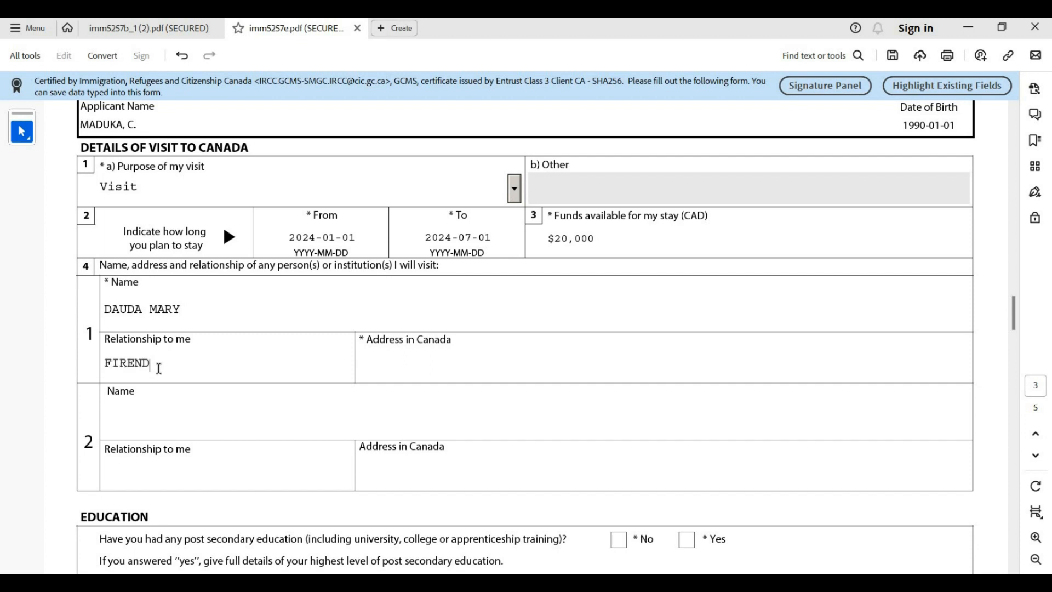
{"action": "left_click", "coordinate": [466, 363]}
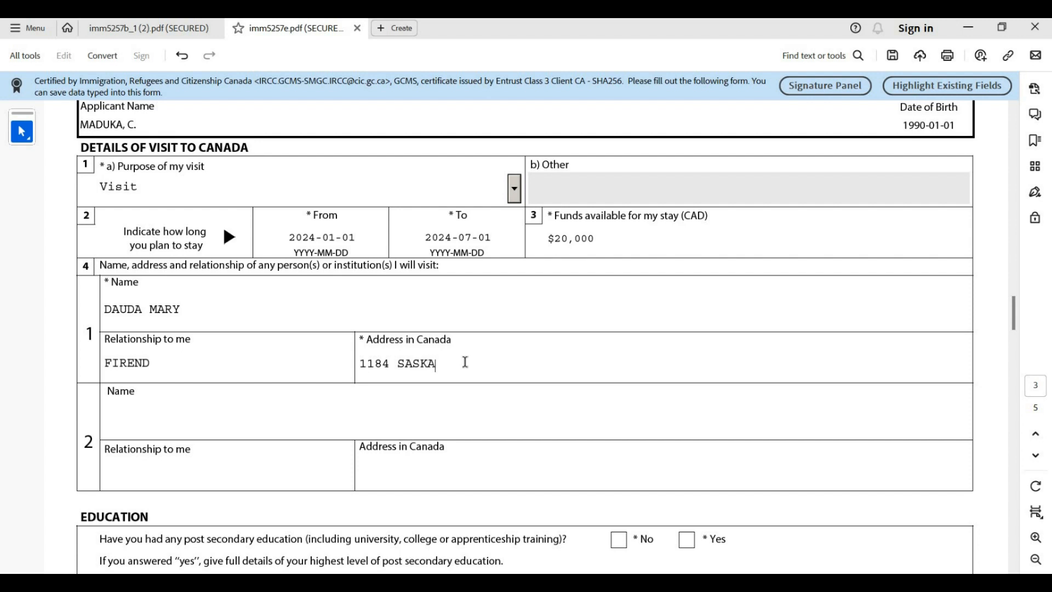
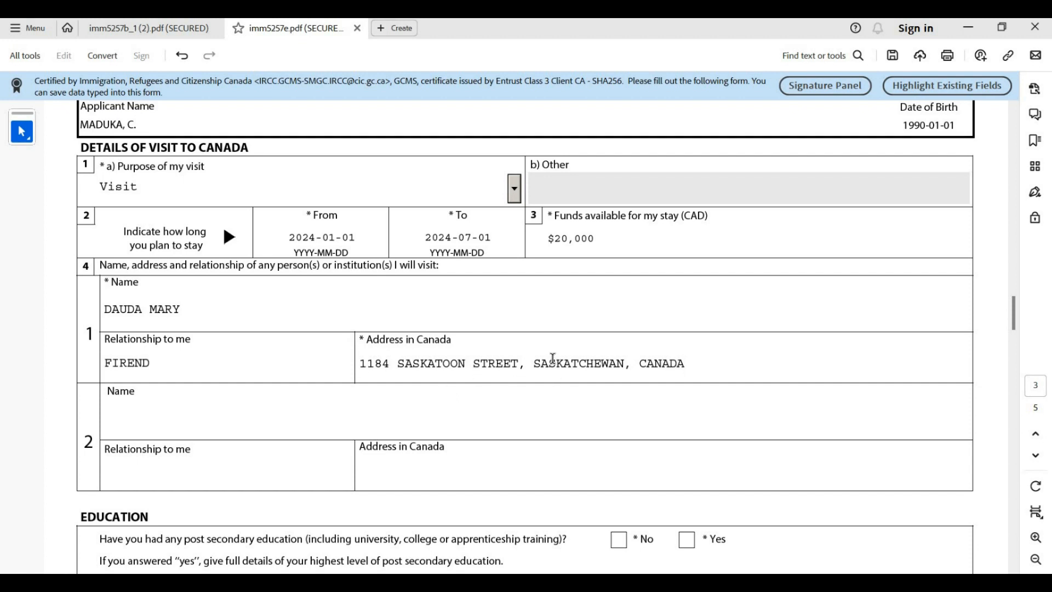
{"action": "scroll", "coordinate": [552, 356], "scroll_direction": "down", "scroll_amount": 1}
{"action": "scroll", "coordinate": [552, 355], "scroll_direction": "down", "scroll_amount": 2}
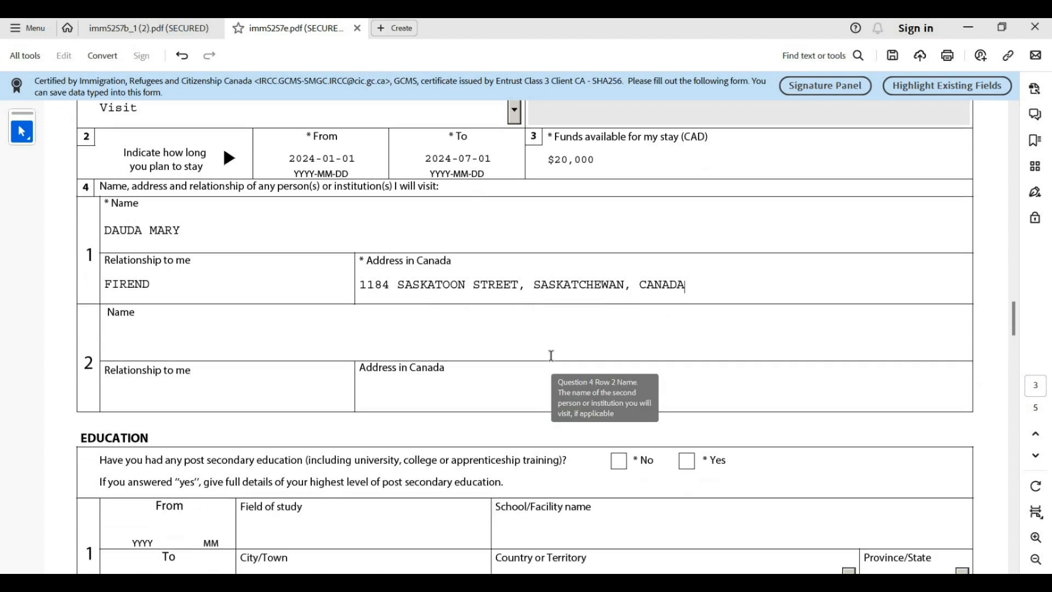
{"action": "scroll", "coordinate": [551, 355], "scroll_direction": "down", "scroll_amount": 1}
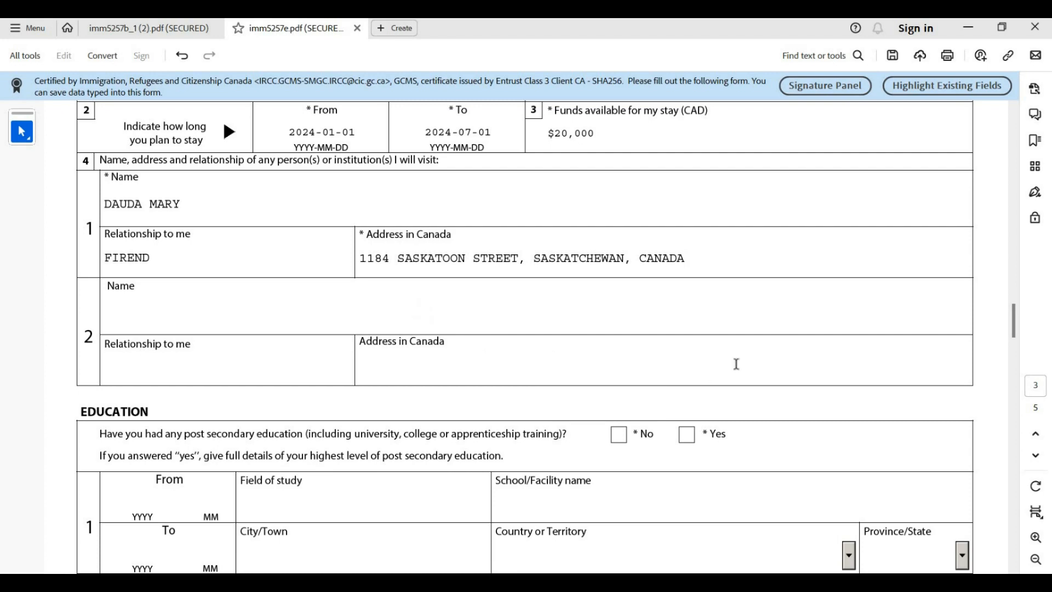
Tick Yes for post-secondary education and enter 2000 and 01 as the From year and month
{"action": "scroll", "coordinate": [338, 366], "scroll_direction": "down", "scroll_amount": 6}
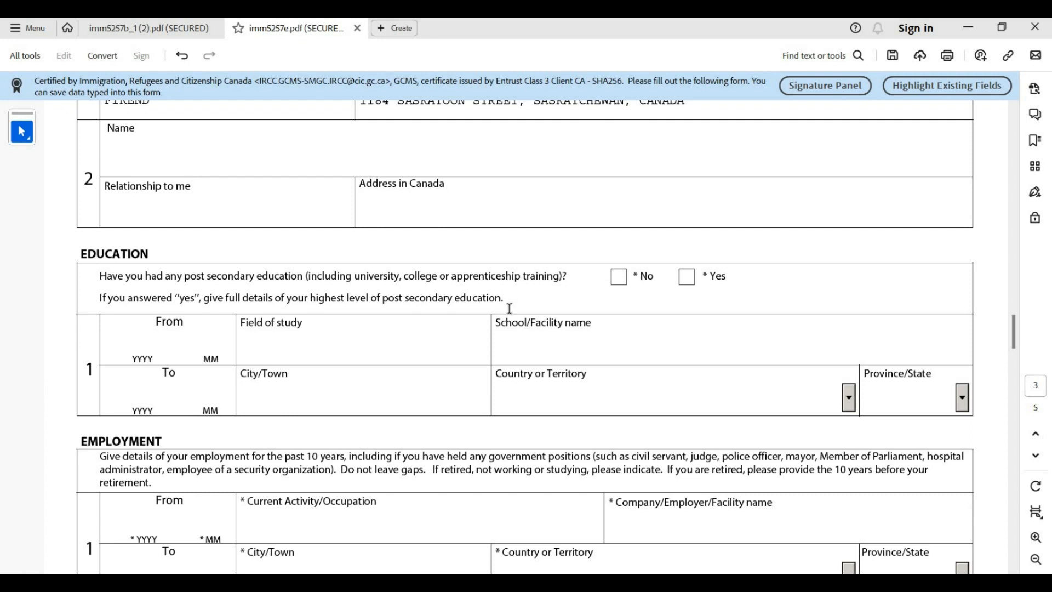
{"action": "left_click", "coordinate": [685, 278]}
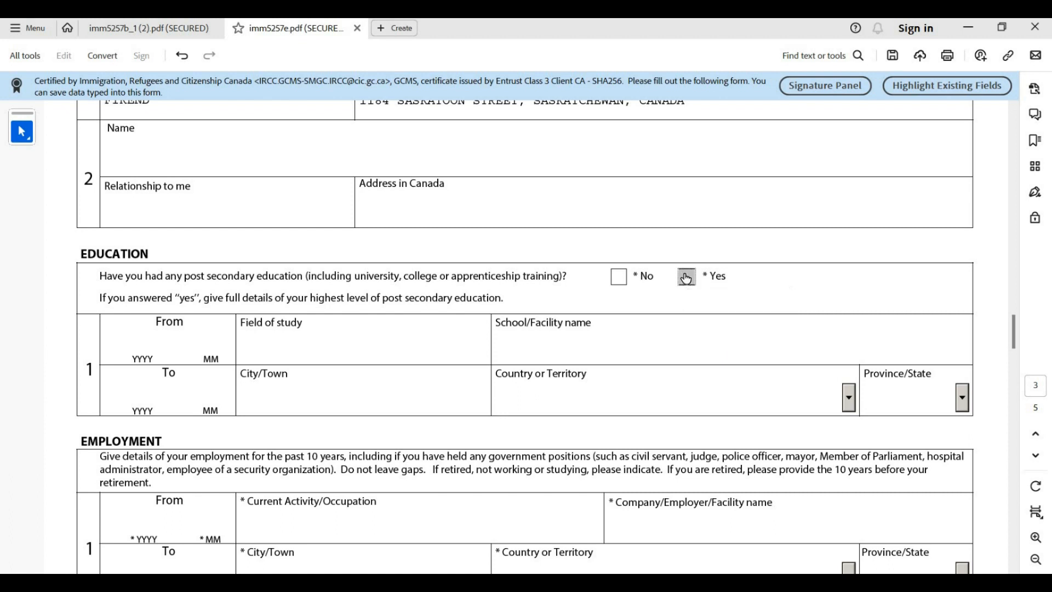
{"action": "left_click", "coordinate": [121, 343]}
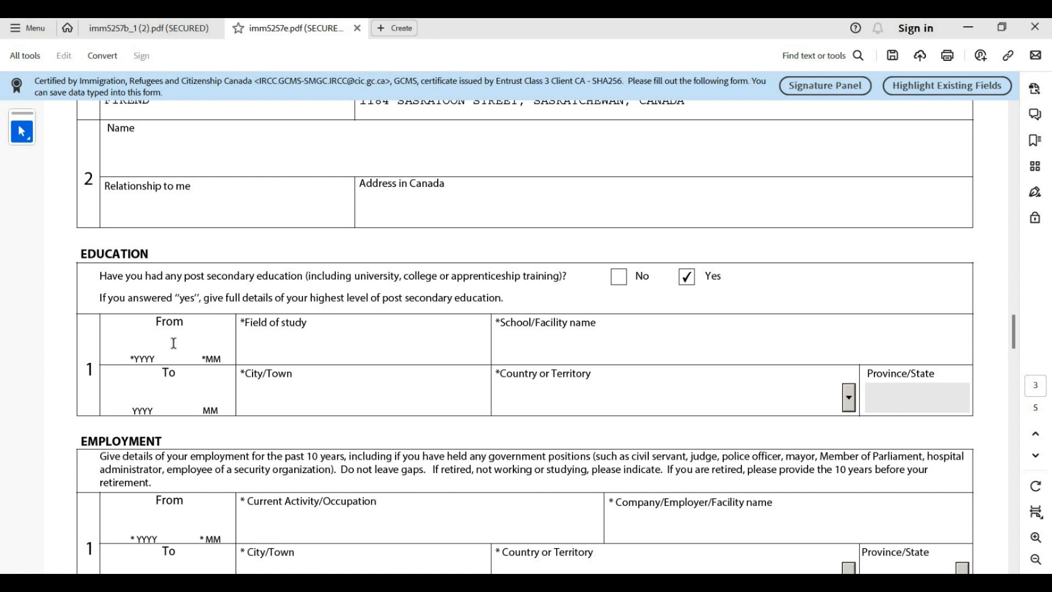
{"action": "type", "text": "2000 "}
{"action": "type", "text": "01"}
Enter end date 201502, field of study MEDICINE, city ABUJA and school UNIVERSITY OF ABUJA
{"action": "left_click", "coordinate": [131, 382]}
{"action": "type", "text": "201"}
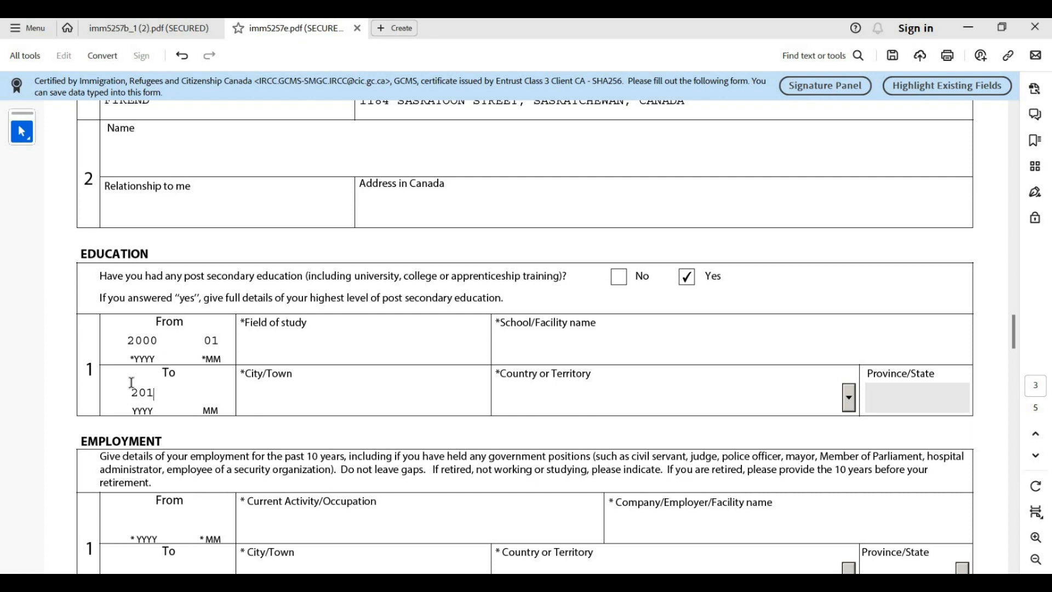
{"action": "type", "text": "5"}
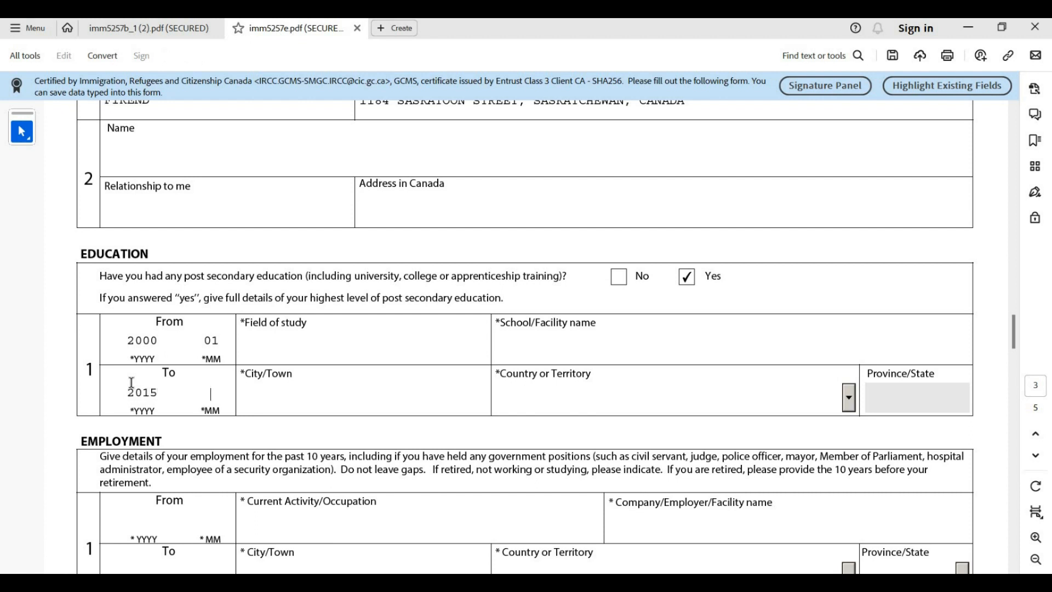
{"action": "type", "text": "02"}
{"action": "left_click", "coordinate": [272, 357]}
{"action": "type", "text": "MEDICINE"}
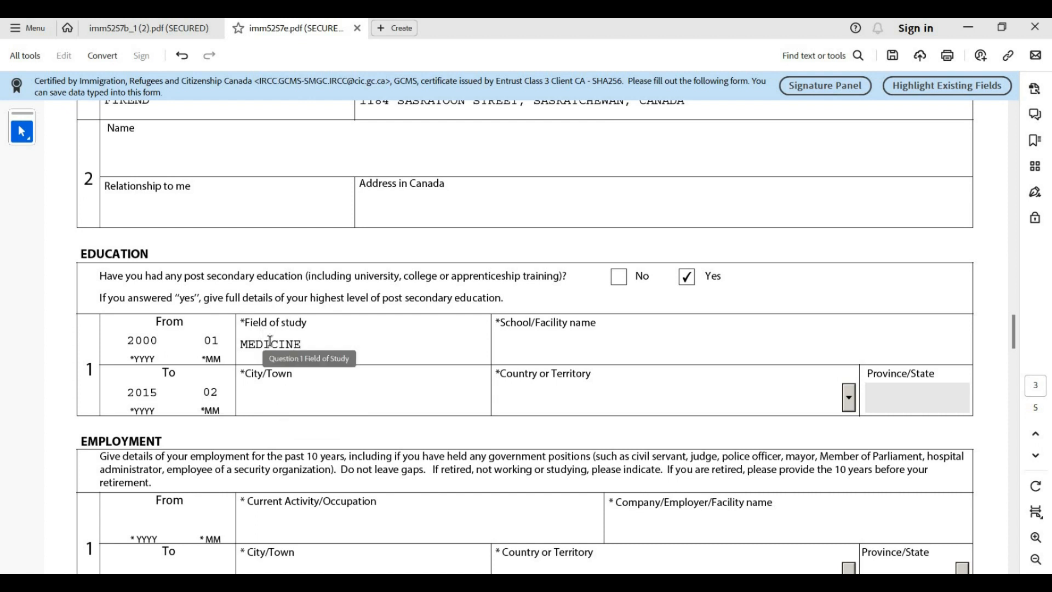
{"action": "left_click", "coordinate": [270, 397]}
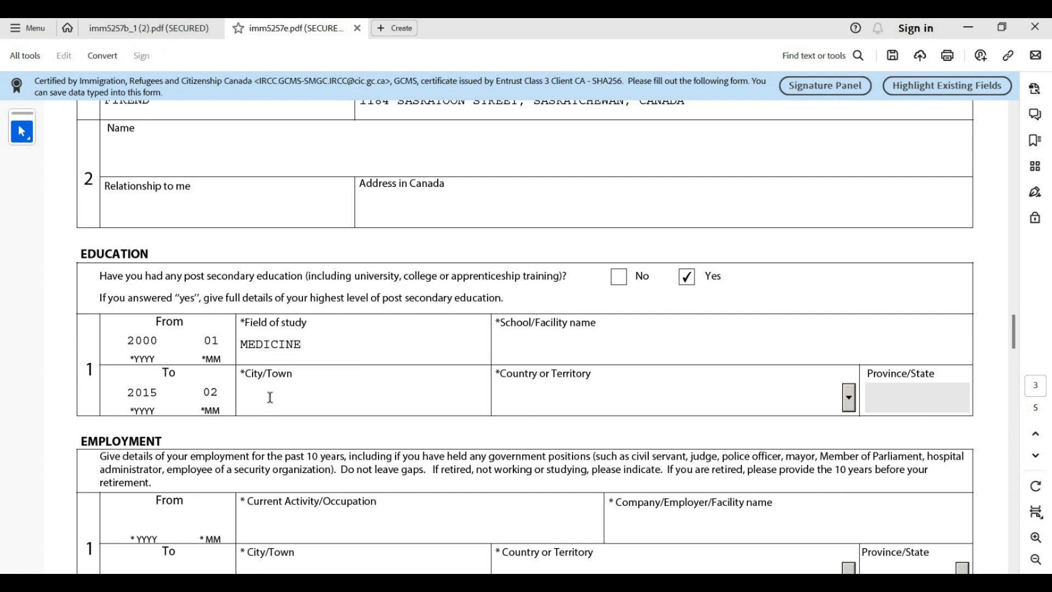
{"action": "type", "text": "ABUJA"}
{"action": "left_click", "coordinate": [538, 351]}
{"action": "type", "text": "UNI"}
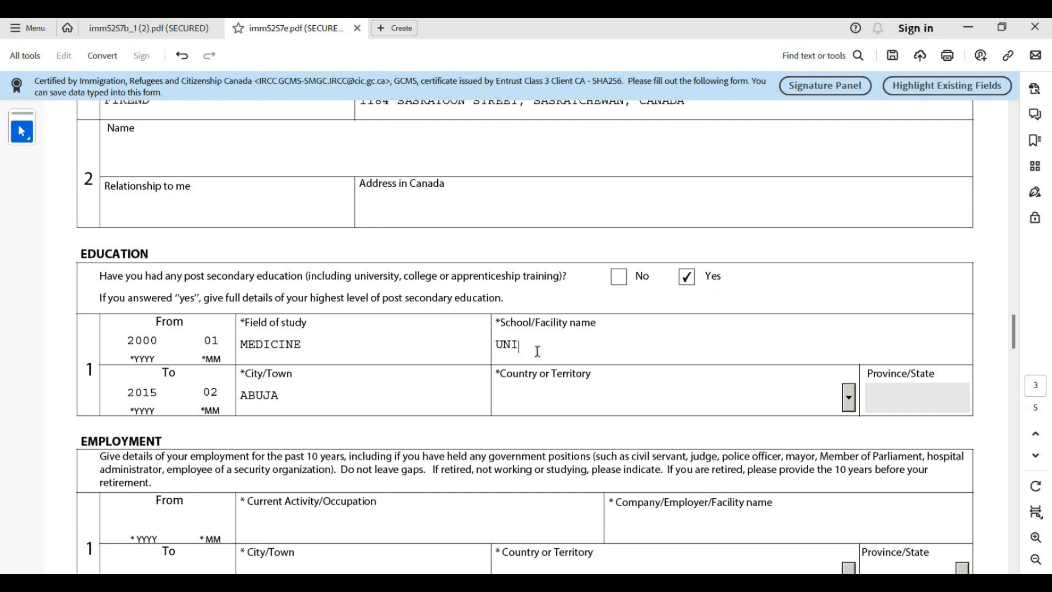
{"action": "type", "text": "VERSITY OF ABUJA"}
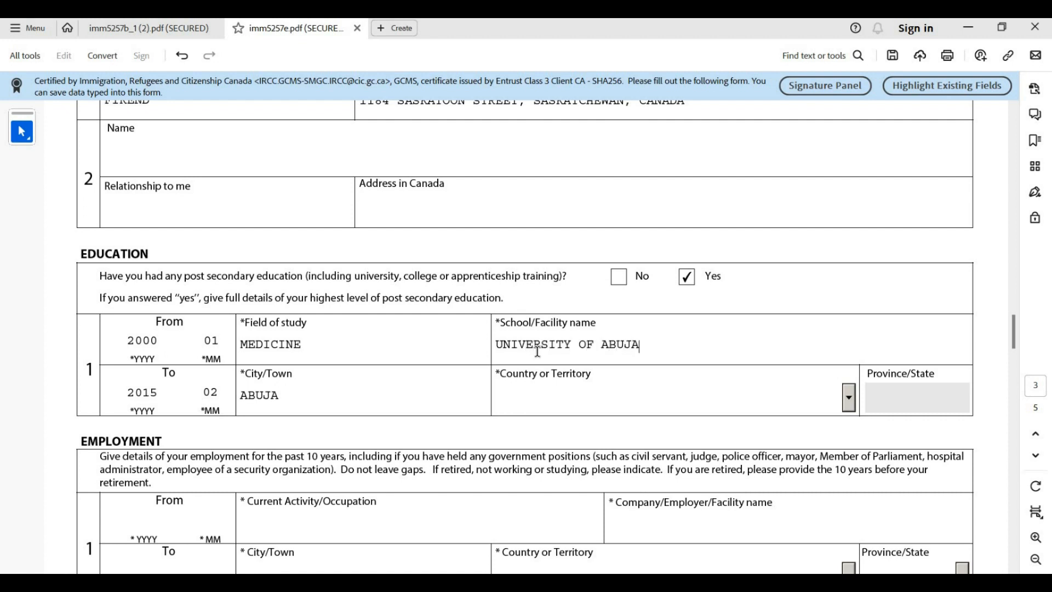
Set the education country to Nigeria
{"action": "left_click", "coordinate": [539, 404]}
{"action": "type", "text": "Namibia"}
{"action": "left_click", "coordinate": [848, 397]}
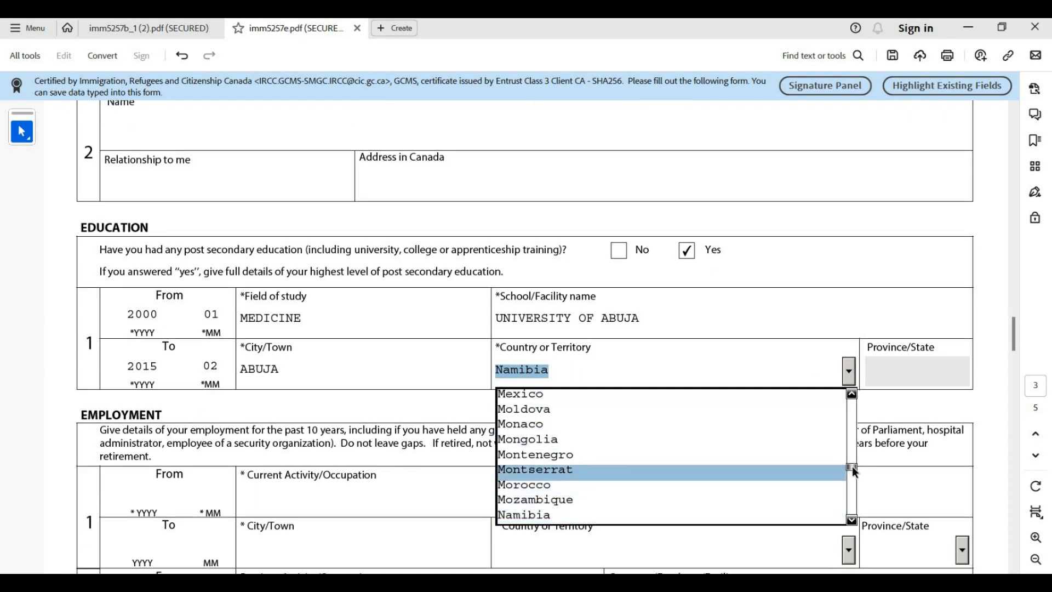
{"action": "scroll", "coordinate": [852, 469], "scroll_direction": "down", "scroll_amount": 3}
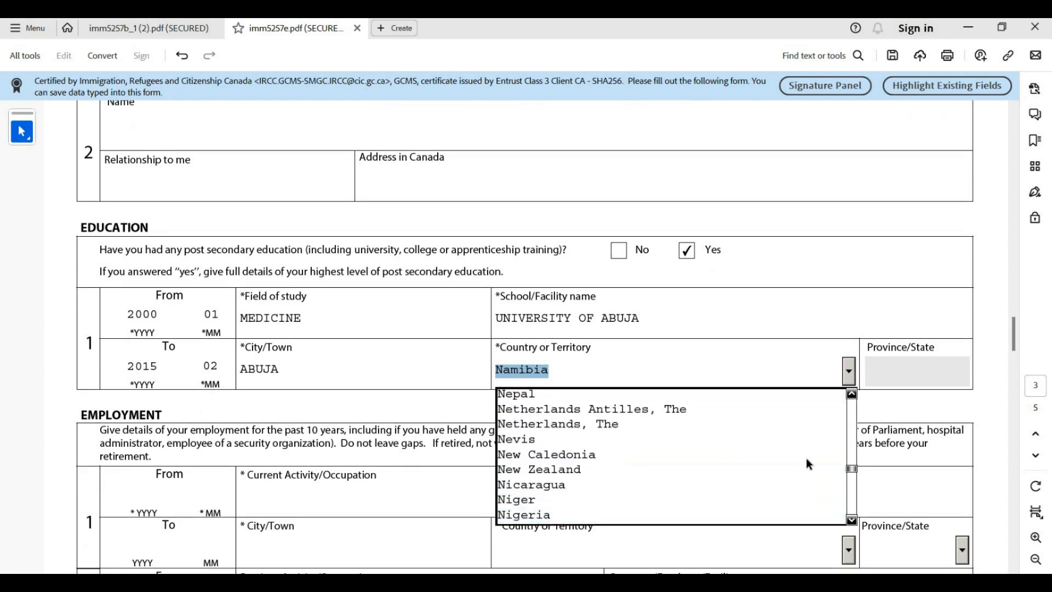
{"action": "left_click", "coordinate": [671, 515]}
{"action": "scroll", "coordinate": [104, 416], "scroll_direction": "down", "scroll_amount": 2}
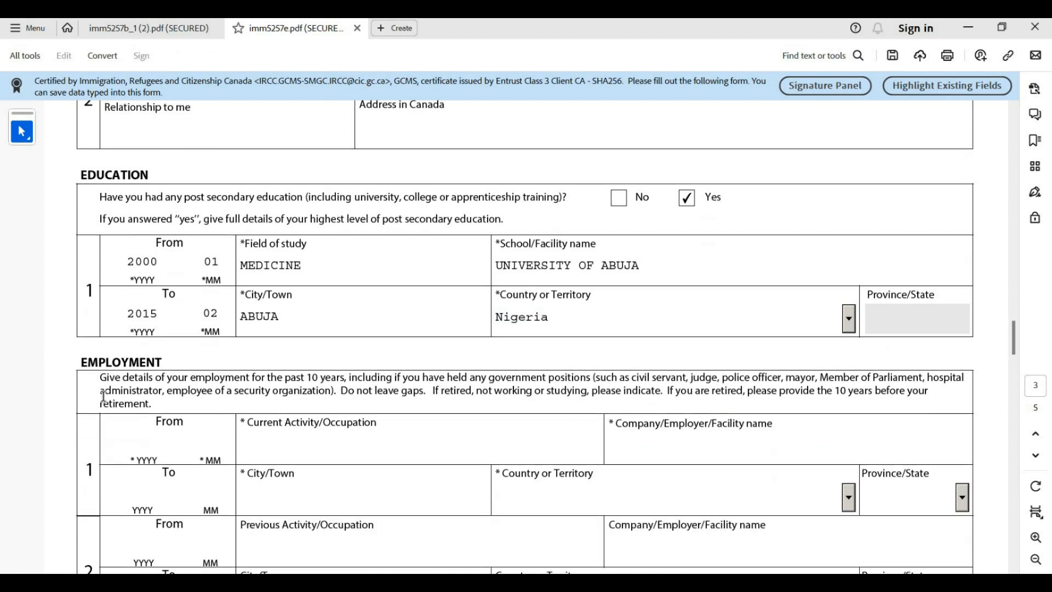
{"action": "scroll", "coordinate": [103, 395], "scroll_direction": "down", "scroll_amount": 4}
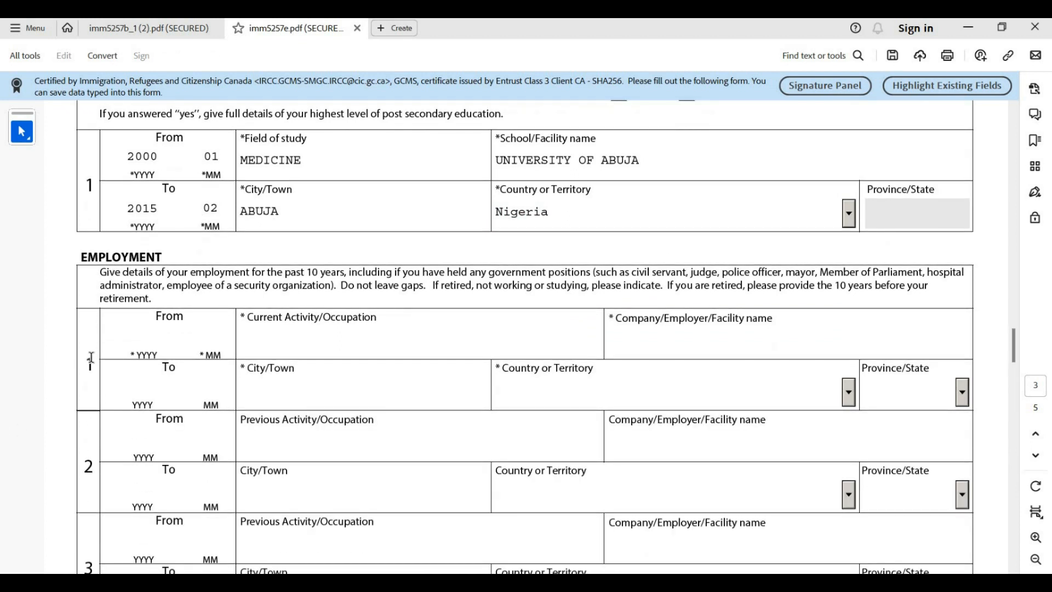
{"action": "scroll", "coordinate": [101, 322], "scroll_direction": "down", "scroll_amount": 2}
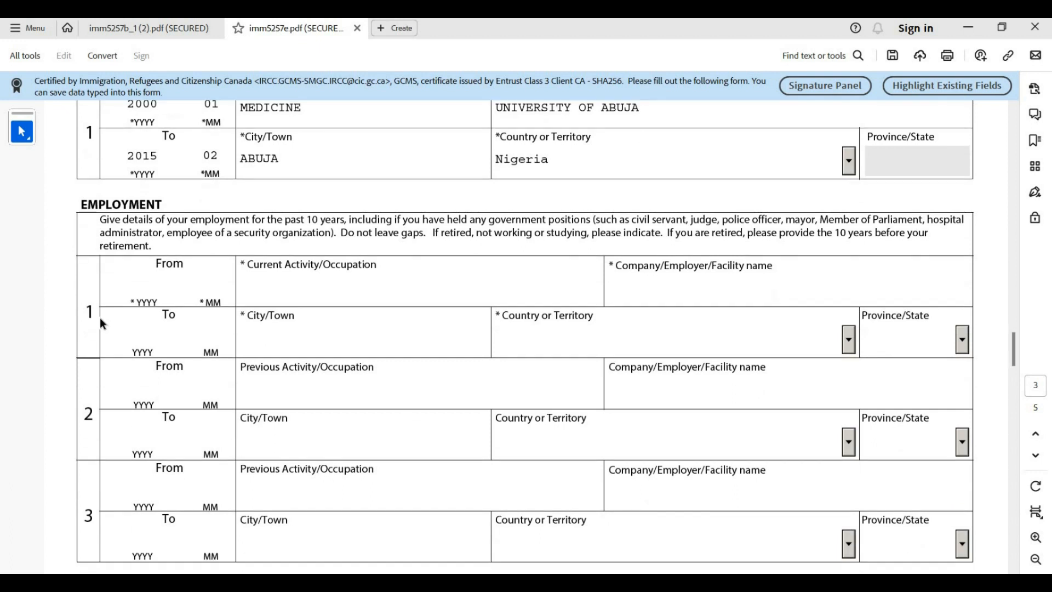
{"action": "scroll", "coordinate": [100, 320], "scroll_direction": "down", "scroll_amount": 2}
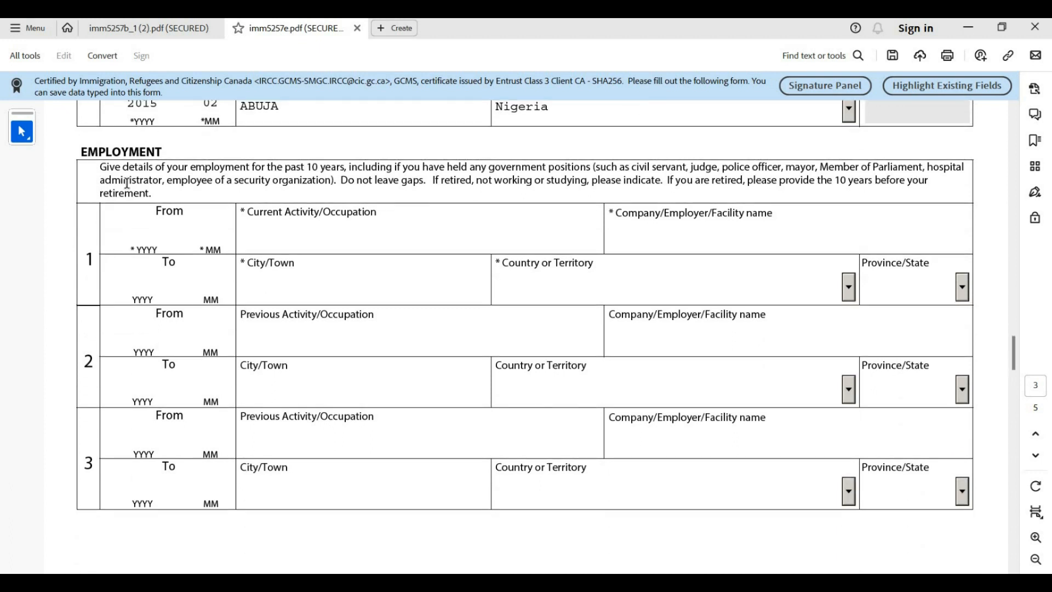
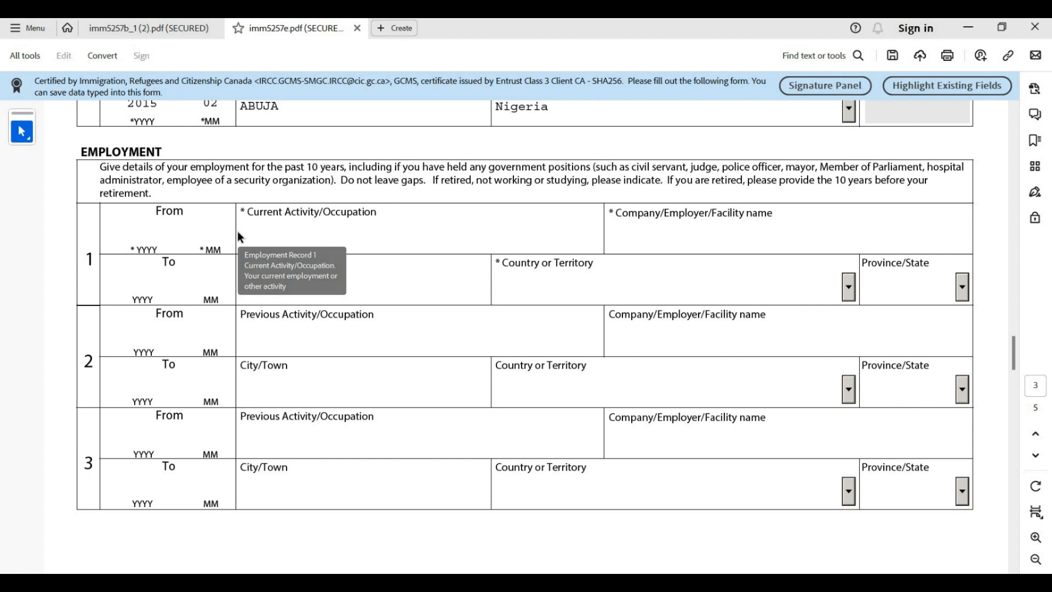
Enter employment record 1's period as 2000/01 to 2015/02
{"action": "left_click", "coordinate": [149, 225]}
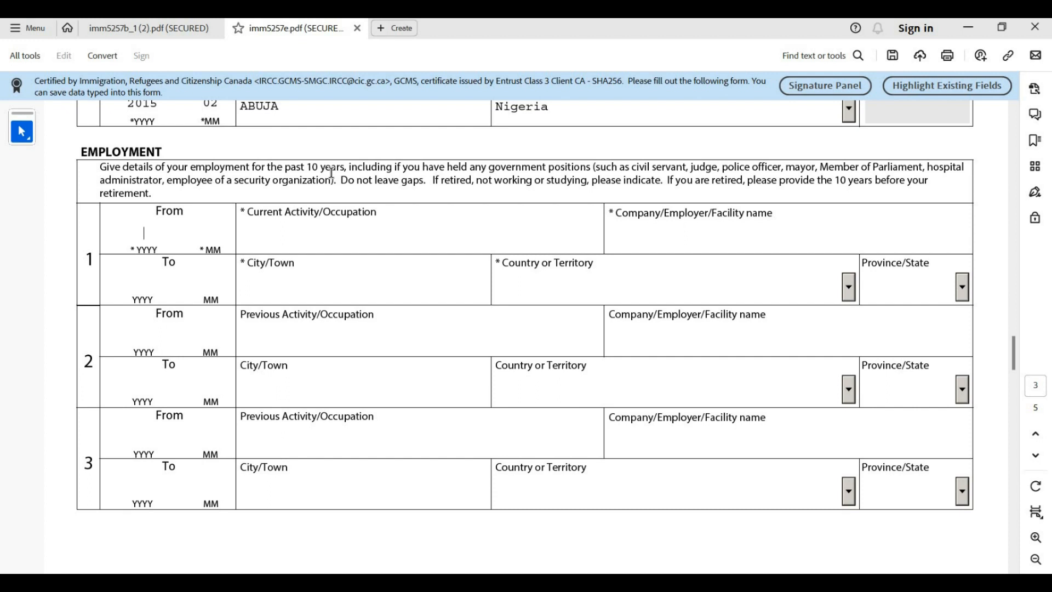
{"action": "type", "text": "200"}
{"action": "type", "text": "0"}
{"action": "type", "text": "01"}
{"action": "left_click", "coordinate": [136, 284]}
{"action": "type", "text": "2015"}
{"action": "key", "text": "Tab"}
{"action": "type", "text": "02"}
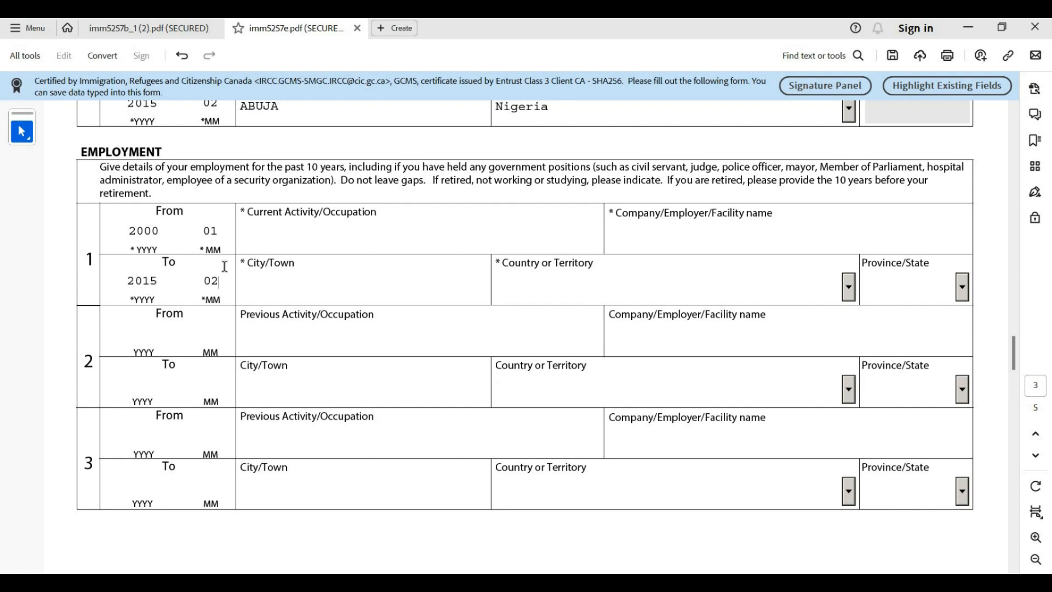
Fill record 1 with occupation STUDENT, city ABUJA and employer UNIVERSITY OF ABUJA
{"action": "key", "text": "Tab"}
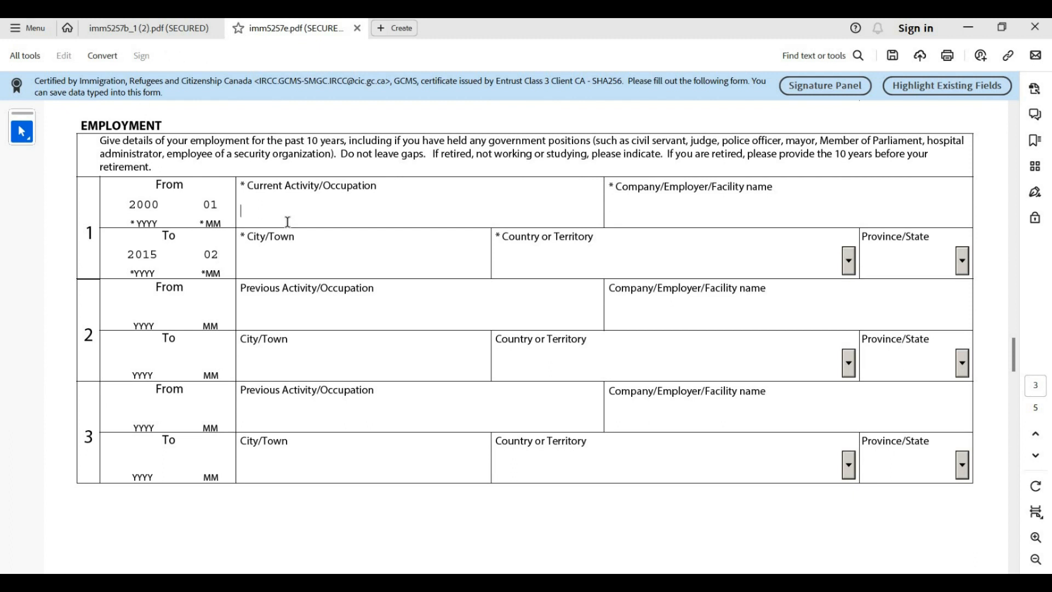
{"action": "type", "text": "STUDENT"}
{"action": "left_click", "coordinate": [284, 258]}
{"action": "type", "text": "ABUJA"}
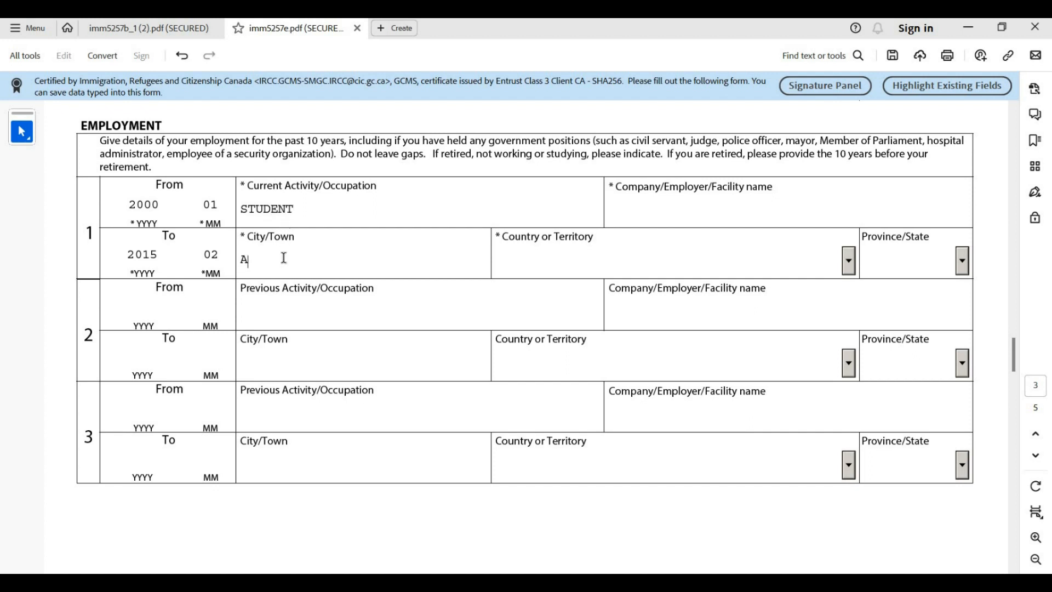
{"action": "left_click", "coordinate": [681, 202]}
{"action": "type", "text": "UNIV"}
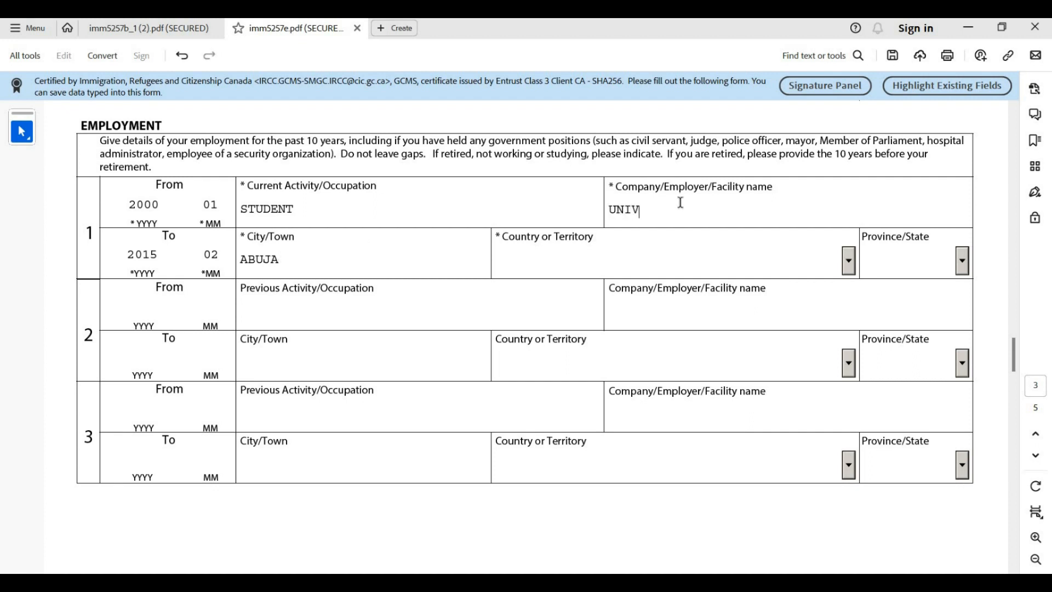
{"action": "type", "text": "ERSITY OF ABUJA"}
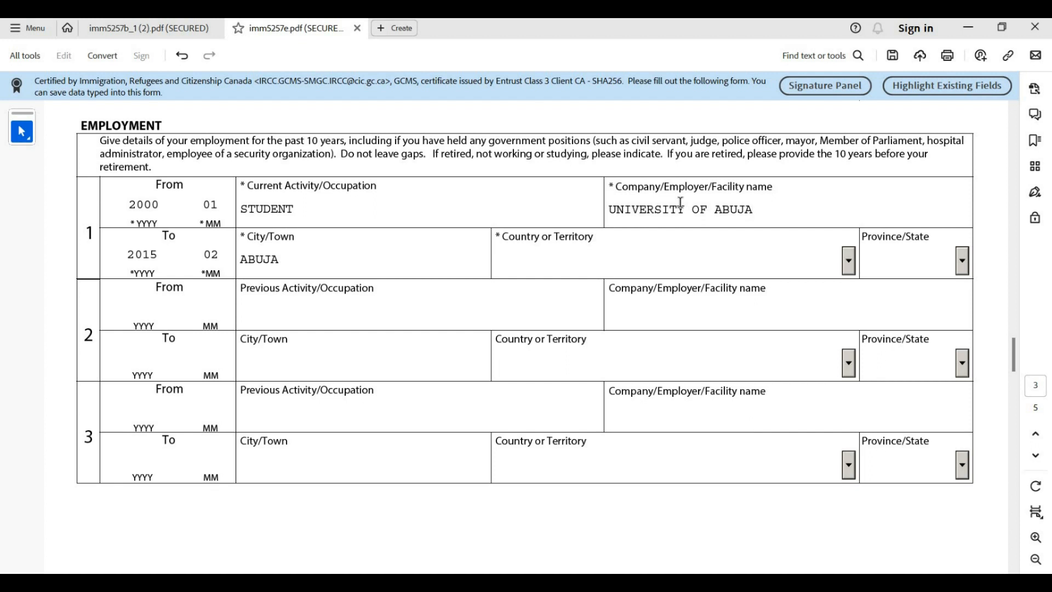
Choose Nigeria from record 1's Country list
{"action": "left_click", "coordinate": [643, 257]}
{"action": "type", "text": "Namibia"}
{"action": "scroll", "coordinate": [745, 263], "scroll_direction": "up", "scroll_amount": 1}
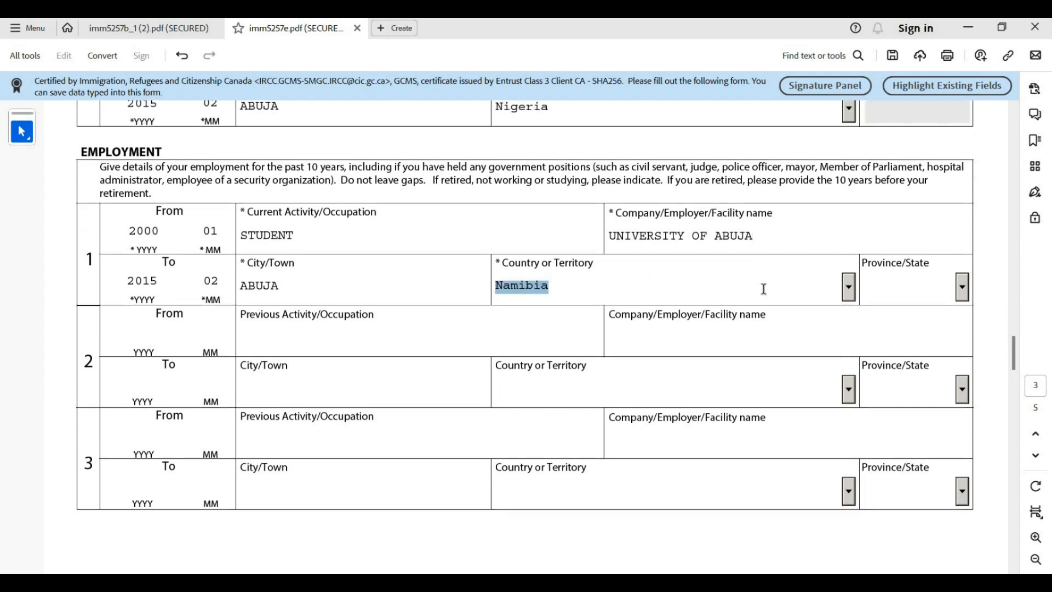
{"action": "left_click", "coordinate": [848, 288]}
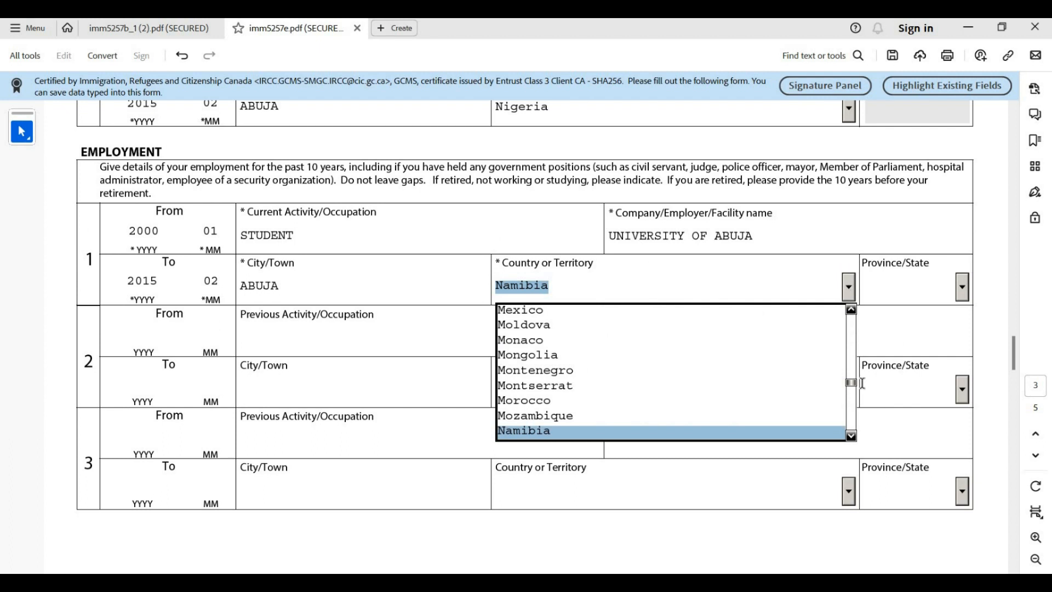
{"action": "left_click", "coordinate": [850, 435]}
{"action": "left_click", "coordinate": [850, 435]}
{"action": "left_click", "coordinate": [850, 436]}
{"action": "left_click", "coordinate": [850, 435]}
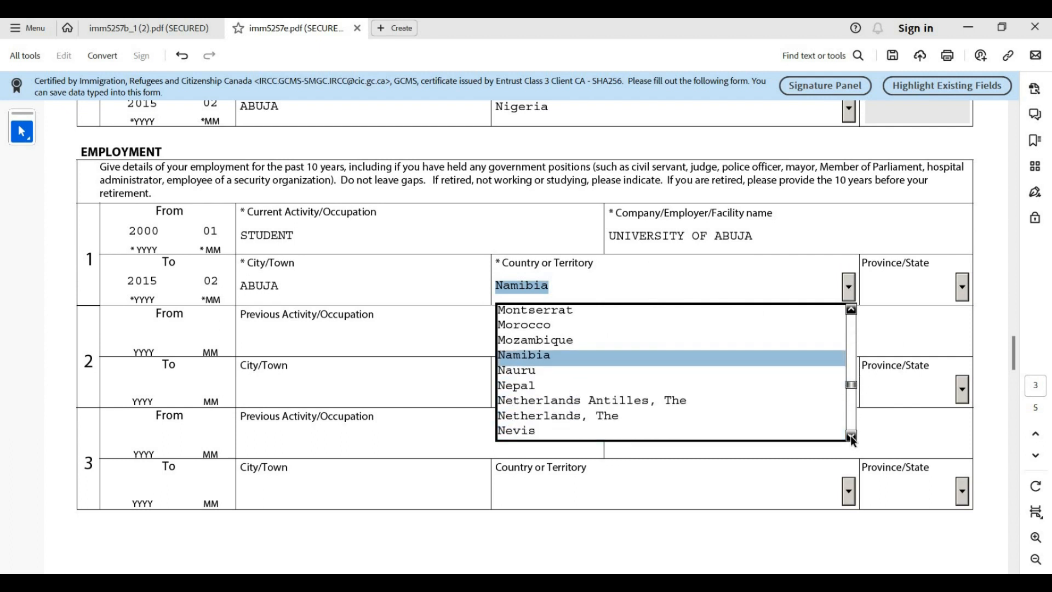
{"action": "left_click", "coordinate": [850, 435]}
{"action": "left_click", "coordinate": [850, 435]}
{"action": "left_click", "coordinate": [850, 435]}
{"action": "left_click", "coordinate": [851, 435]}
{"action": "left_click", "coordinate": [851, 435]}
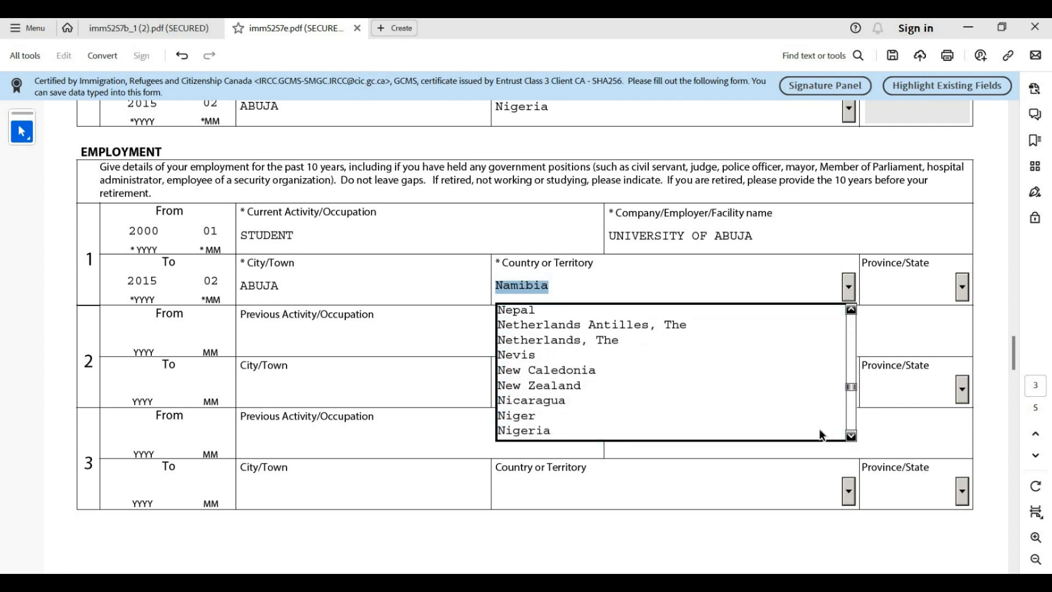
{"action": "left_click", "coordinate": [819, 430]}
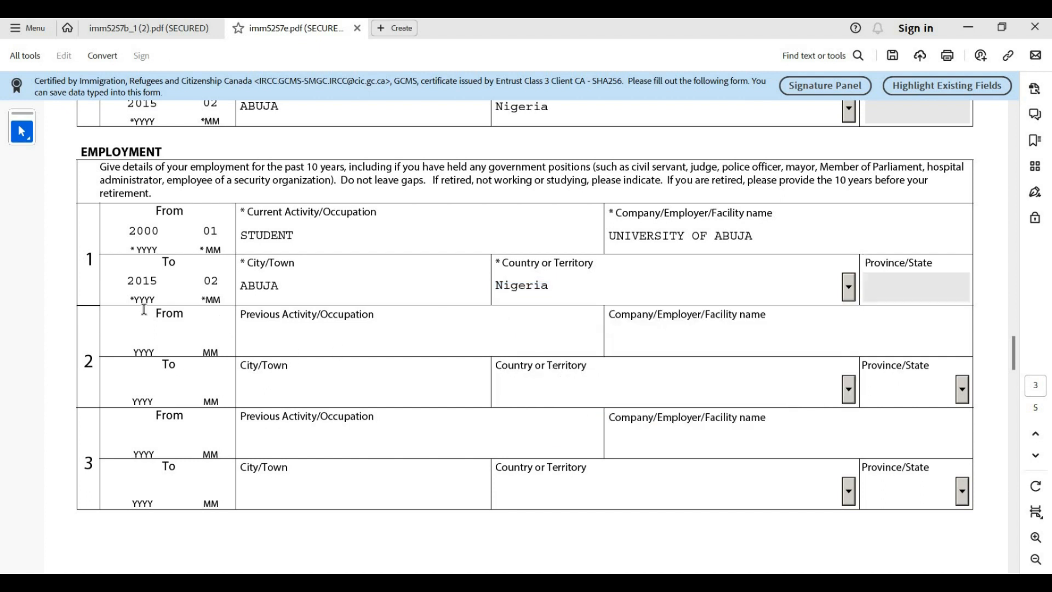
Fill record 2 with PHAMARCIST in ABUJA, from 2015/03 to 2020/01
{"action": "left_click", "coordinate": [148, 325]}
{"action": "type", "text": "2"}
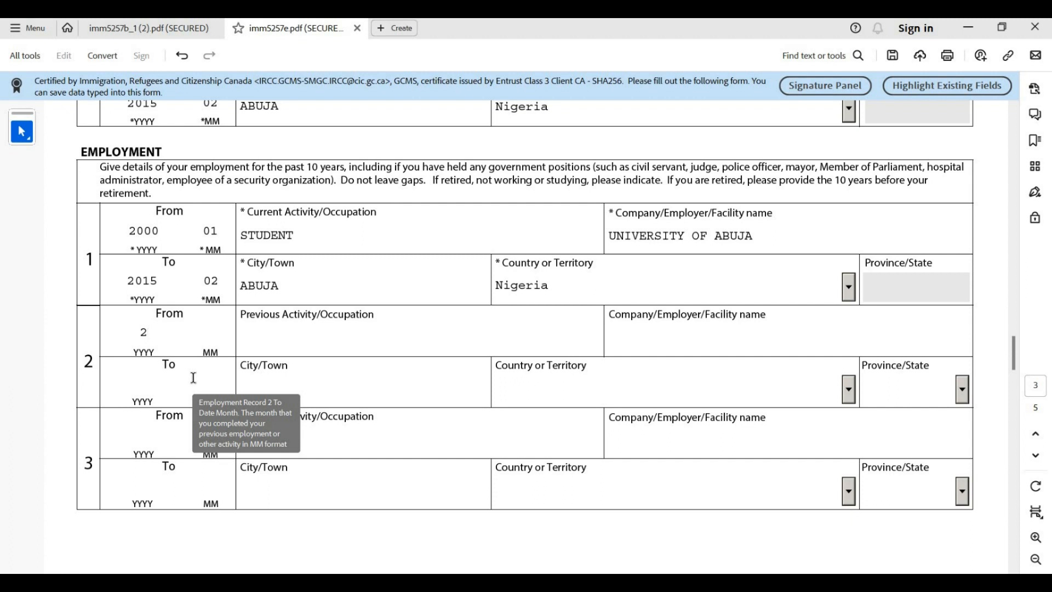
{"action": "type", "text": "015"}
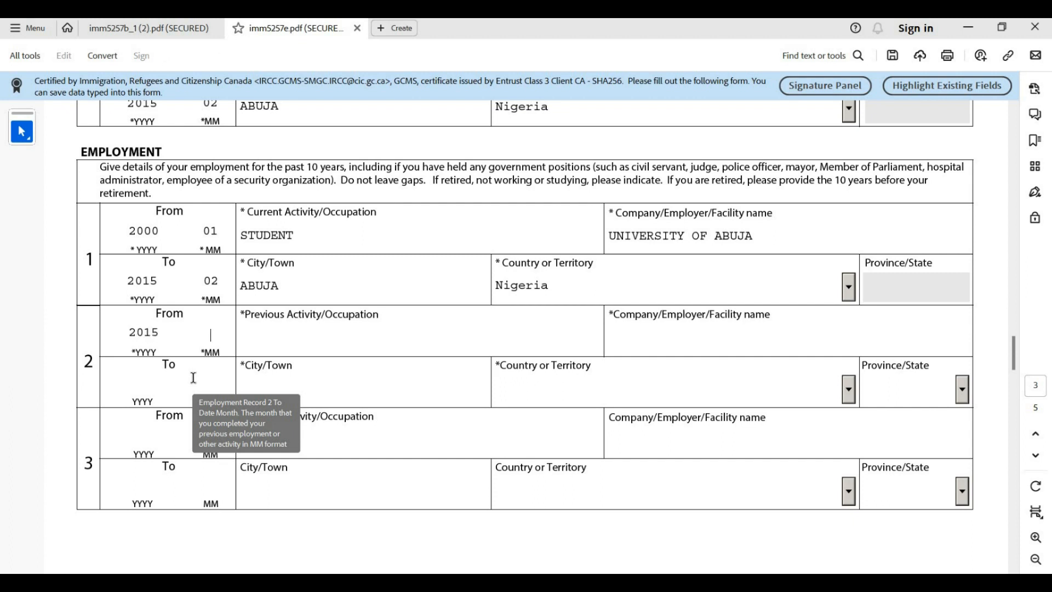
{"action": "type", "text": "03"}
{"action": "left_click", "coordinate": [291, 351]}
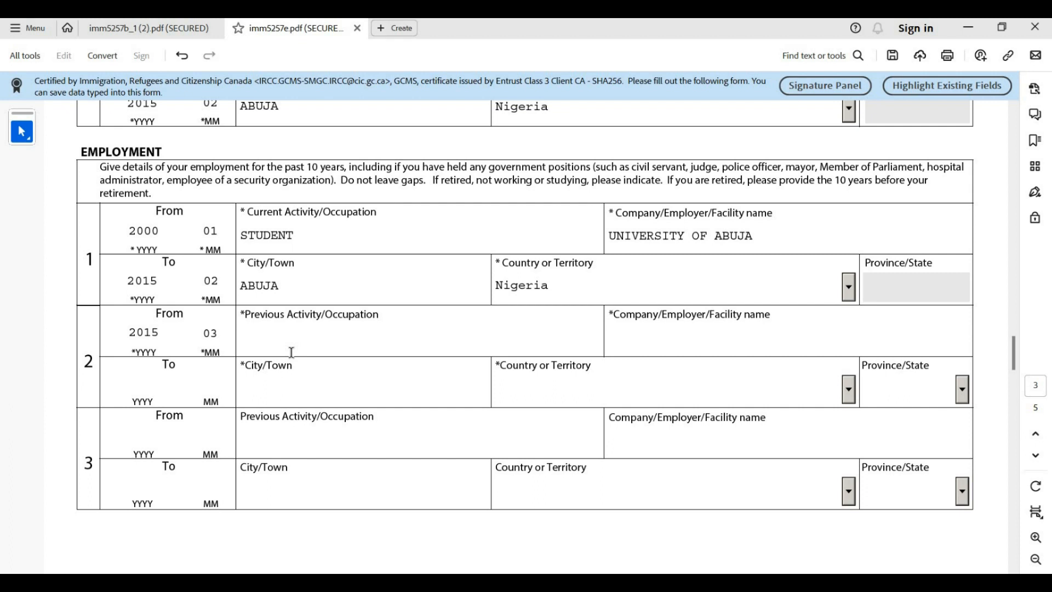
{"action": "type", "text": "PHAMARCIST"}
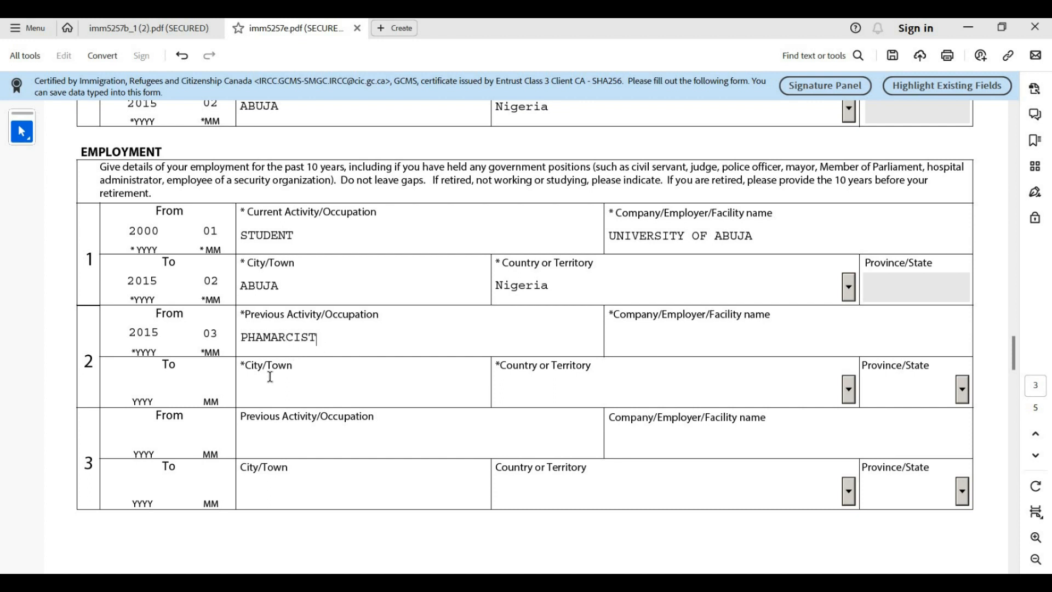
{"action": "left_click", "coordinate": [316, 395]}
{"action": "type", "text": "ABUJA"}
{"action": "left_click", "coordinate": [142, 386]}
{"action": "left_click", "coordinate": [142, 387]}
{"action": "type", "text": "2020"}
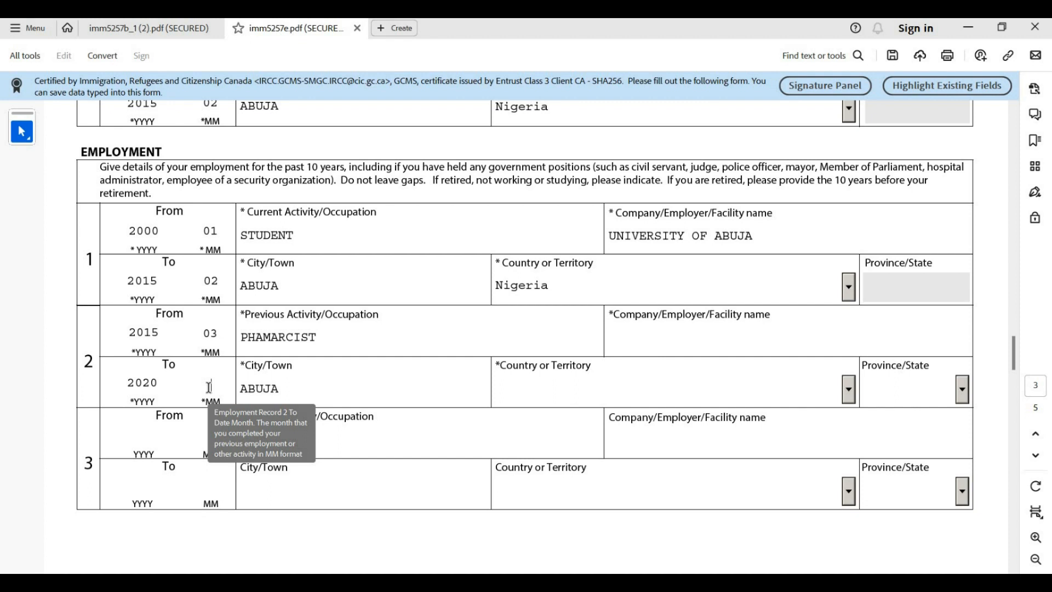
{"action": "type", "text": "01"}
{"action": "left_click", "coordinate": [736, 332]}
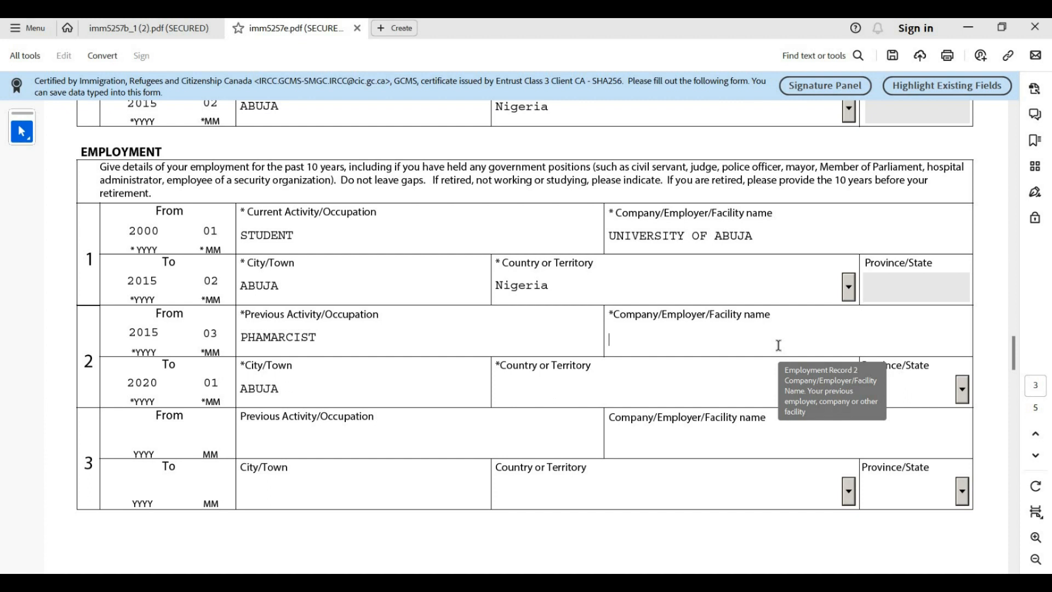
Enter LABORATORY FOR GOOD HEALTH as record 2's employer and choose Nigeria as its country
{"action": "type", "text": "LABORATORY "}
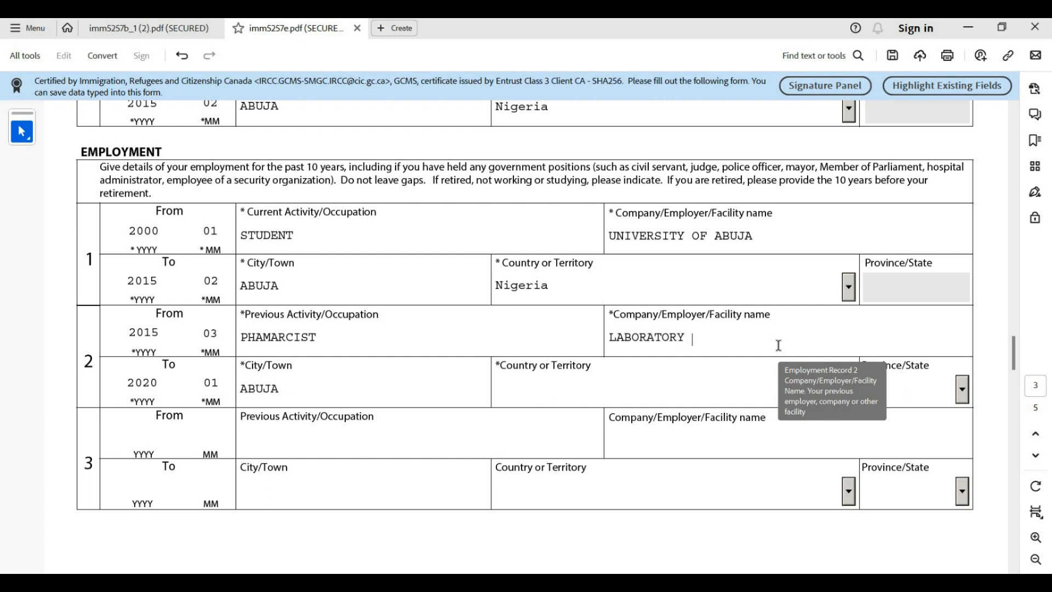
{"action": "type", "text": "FOR GOOD HEALTH"}
{"action": "left_click", "coordinate": [580, 389]}
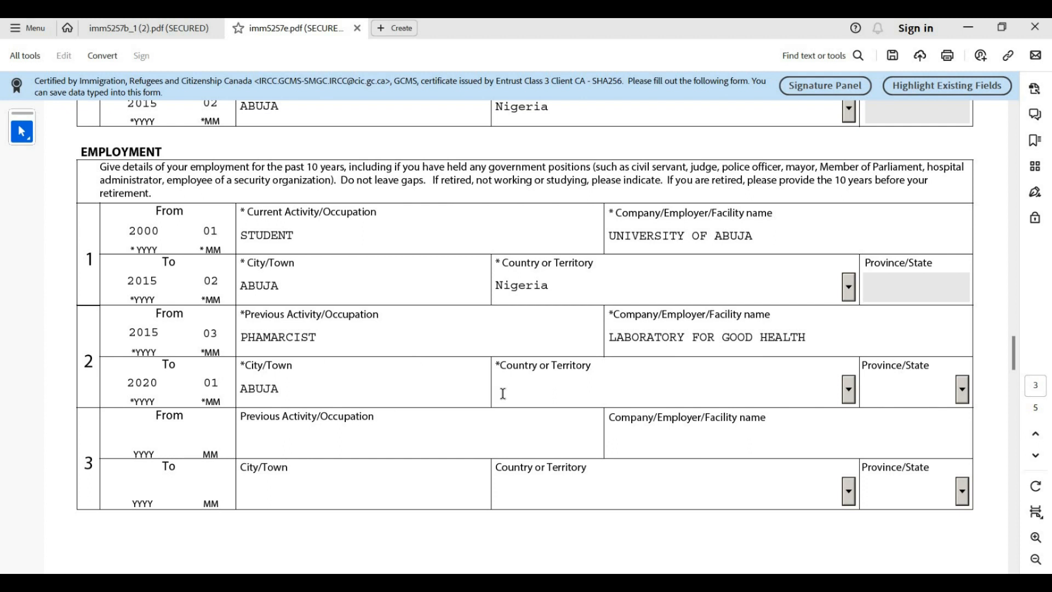
{"action": "type", "text": "Namibia"}
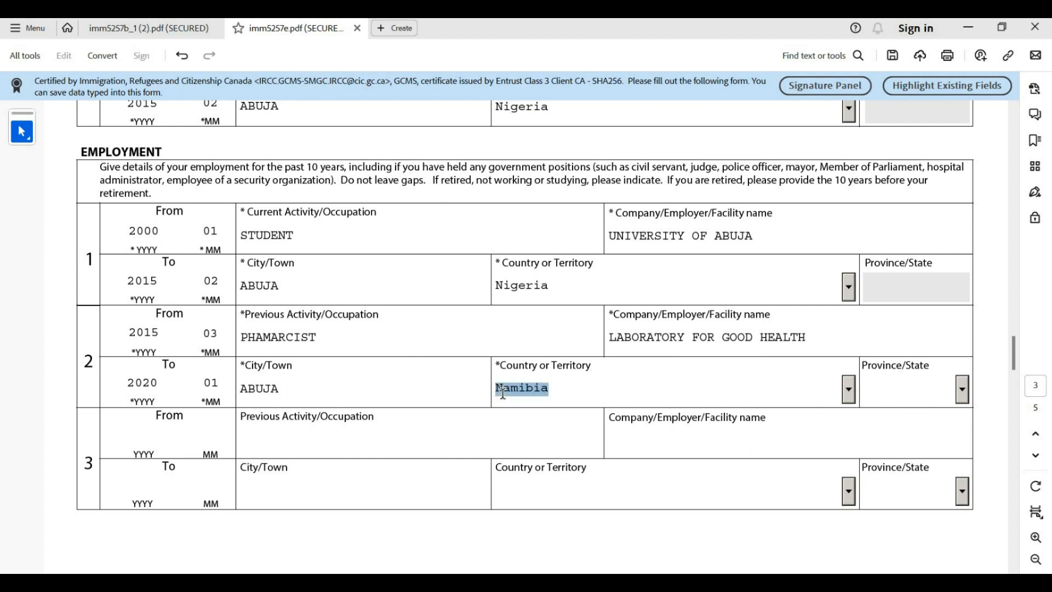
{"action": "left_click", "coordinate": [852, 388]}
{"action": "left_click", "coordinate": [850, 537]}
{"action": "left_click", "coordinate": [850, 537]}
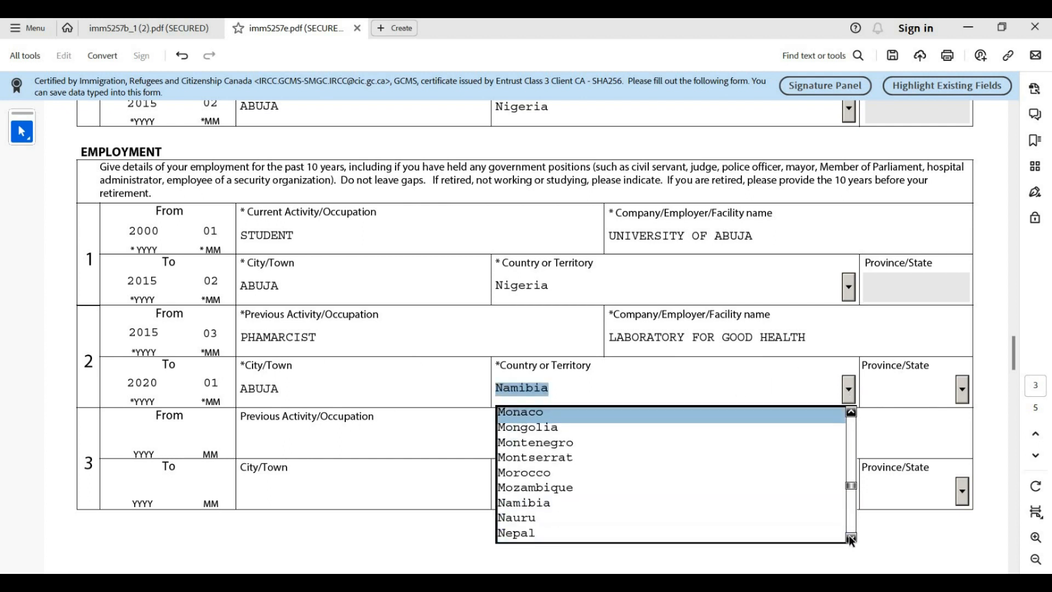
{"action": "left_click", "coordinate": [850, 537]}
{"action": "left_click", "coordinate": [850, 537]}
{"action": "left_click", "coordinate": [851, 537]}
{"action": "left_click", "coordinate": [851, 537]}
{"action": "left_click", "coordinate": [850, 537]}
{"action": "left_click", "coordinate": [850, 537]}
{"action": "left_click", "coordinate": [851, 537]}
{"action": "left_click", "coordinate": [850, 537]}
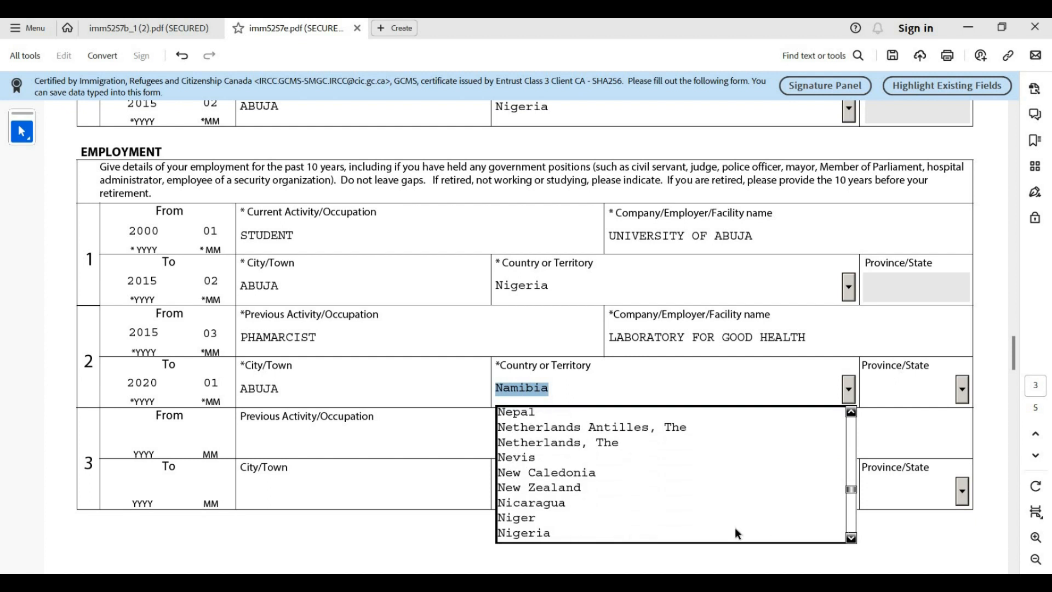
{"action": "left_click", "coordinate": [735, 529]}
{"action": "scroll", "coordinate": [170, 343], "scroll_direction": "down", "scroll_amount": 2}
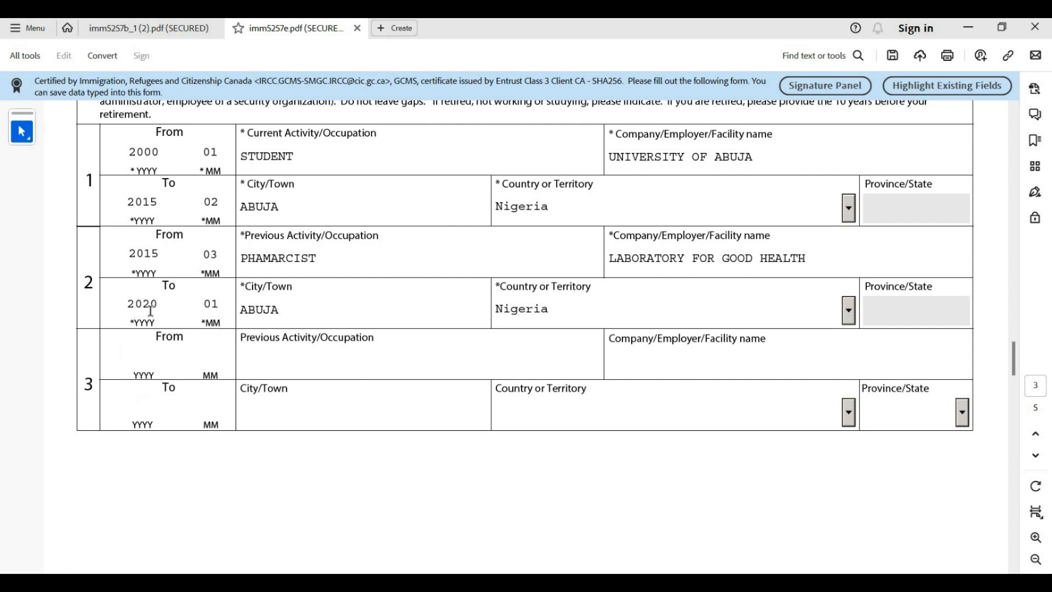
Enter record 3's start and end dates, ending 2023/12, with occupation BUSINESS
{"action": "left_click", "coordinate": [148, 356]}
{"action": "type", "text": "2020"}
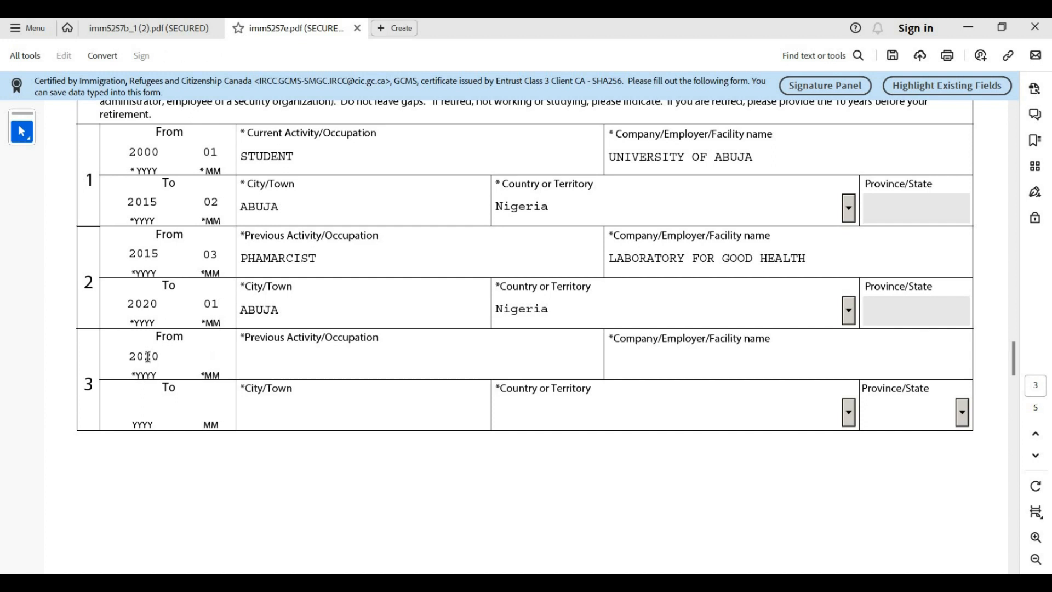
{"action": "type", "text": "1002"}
{"action": "left_click", "coordinate": [141, 414]}
{"action": "type", "text": "2023"}
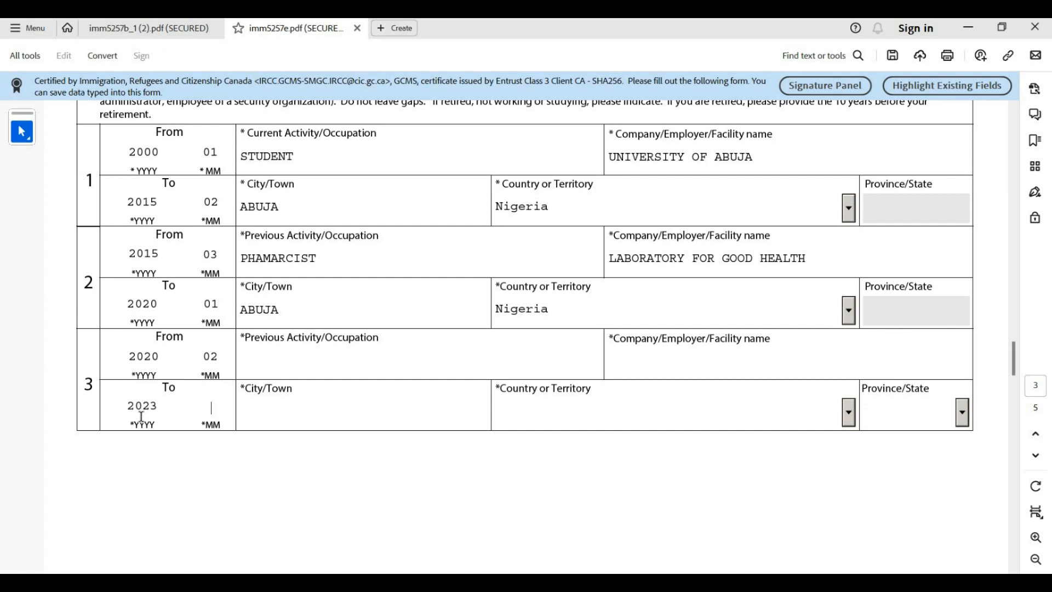
{"action": "type", "text": "12"}
{"action": "left_click", "coordinate": [294, 370]}
{"action": "type", "text": "BUSINES"}
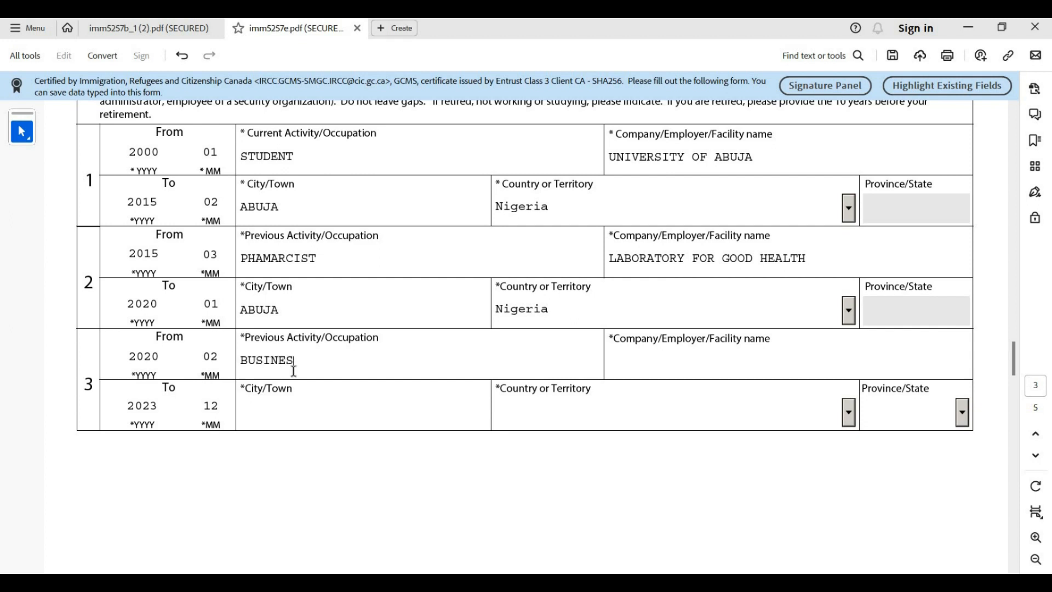
{"action": "type", "text": "S"}
Enter CHINELO ENTERPRISE as record 3's employer and ABUJA as its city
{"action": "left_click", "coordinate": [640, 358]}
{"action": "type", "text": "CHINELO EN"}
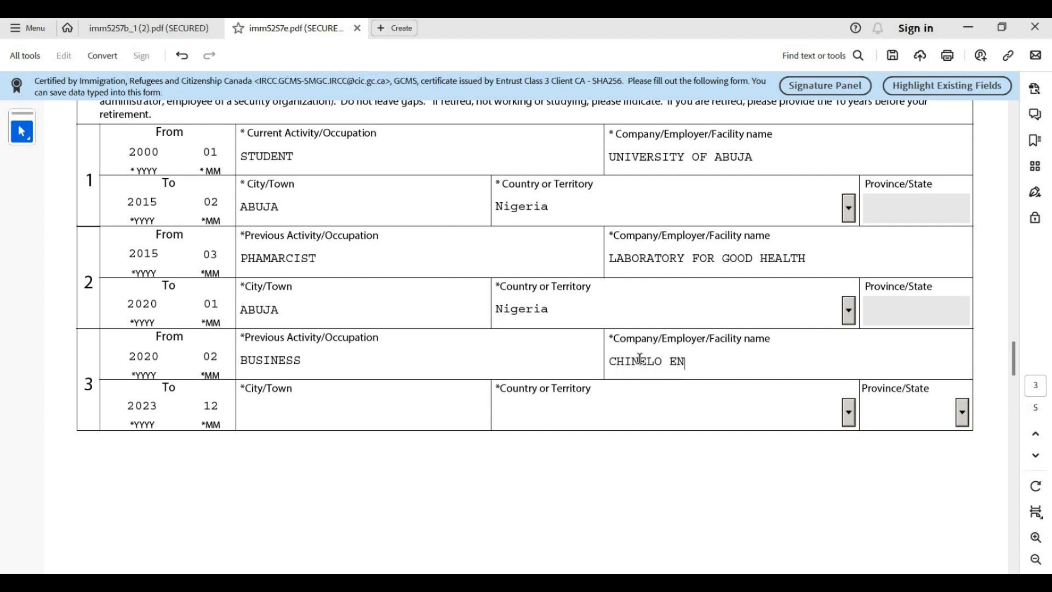
{"action": "type", "text": "TERPRISE"}
{"action": "left_click", "coordinate": [278, 413]}
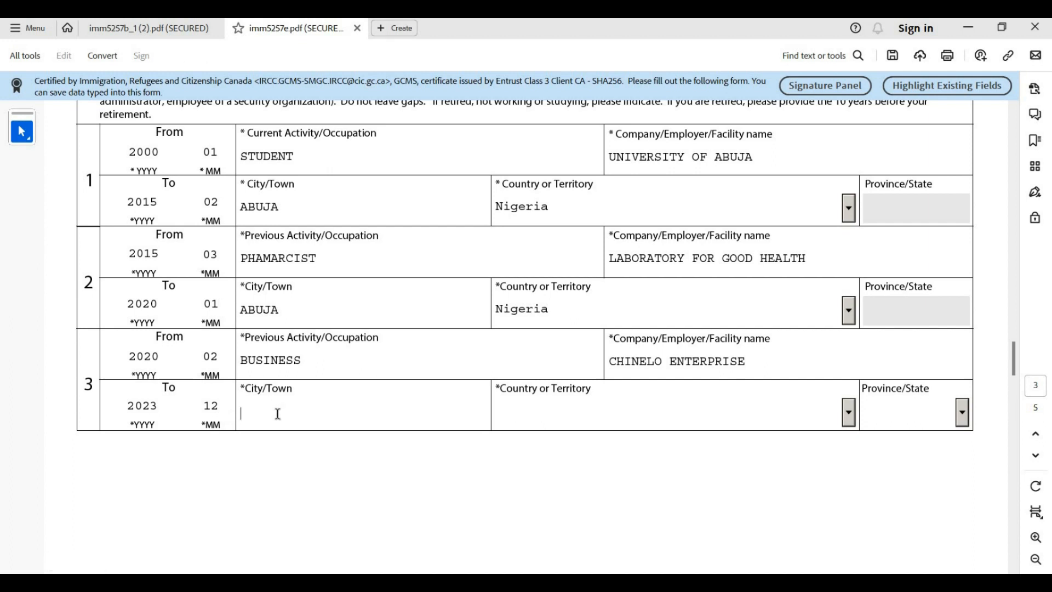
{"action": "type", "text": "ABUJA"}
Choose Nigeria as record 3's country, then scroll on to page 4
{"action": "left_click", "coordinate": [583, 410]}
{"action": "type", "text": "Namibia"}
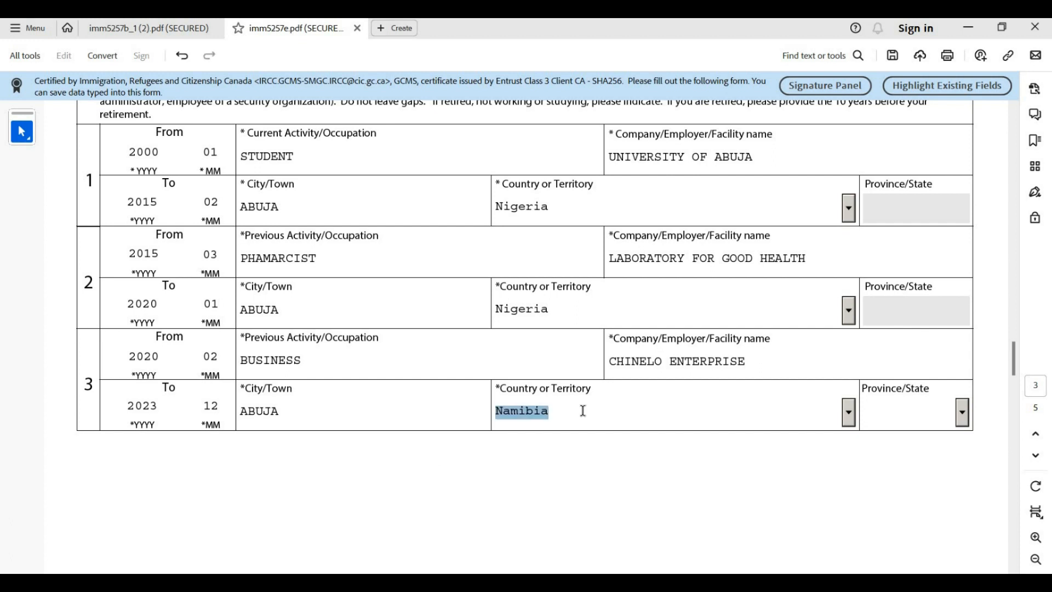
{"action": "left_click", "coordinate": [849, 412]}
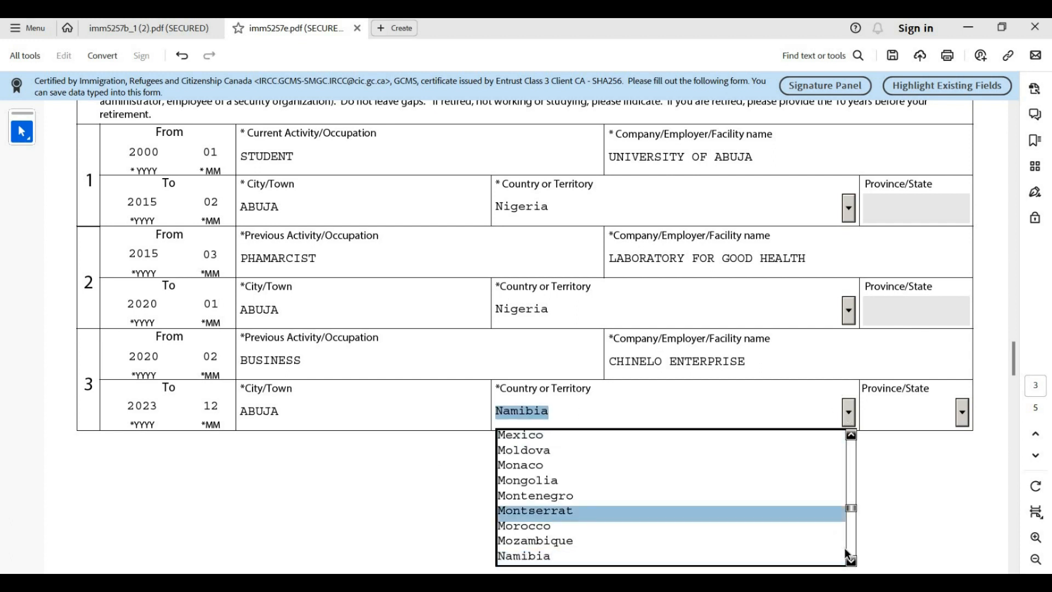
{"action": "left_click_drag", "start_coordinate": [854, 561], "coordinate": [850, 564]}
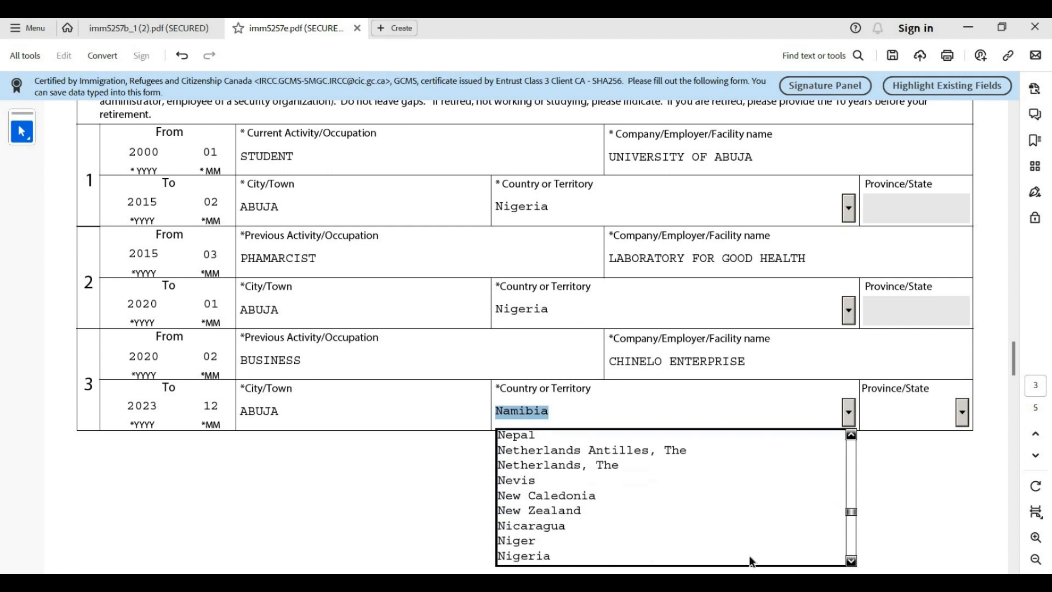
{"action": "left_click", "coordinate": [749, 555]}
{"action": "scroll", "coordinate": [630, 430], "scroll_direction": "down", "scroll_amount": 5}
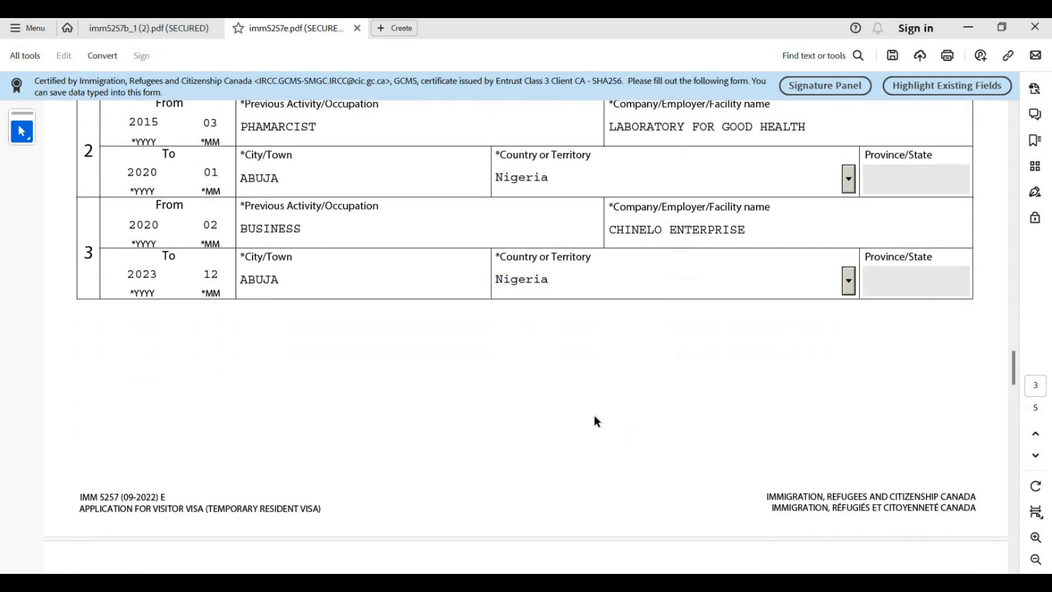
{"action": "scroll", "coordinate": [593, 416], "scroll_direction": "down", "scroll_amount": 5}
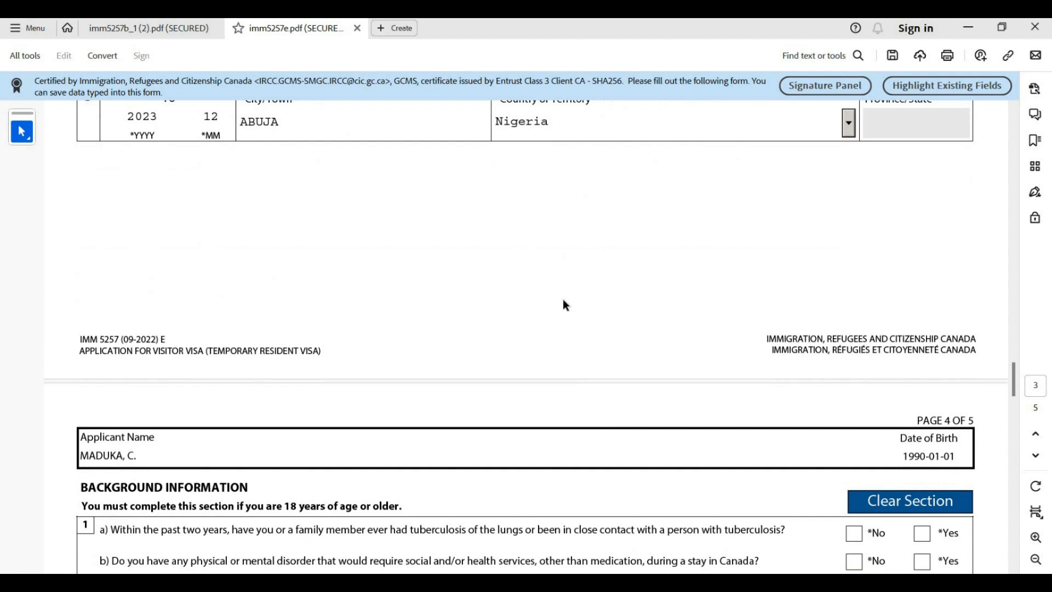
{"action": "scroll", "coordinate": [563, 300], "scroll_direction": "down", "scroll_amount": 3}
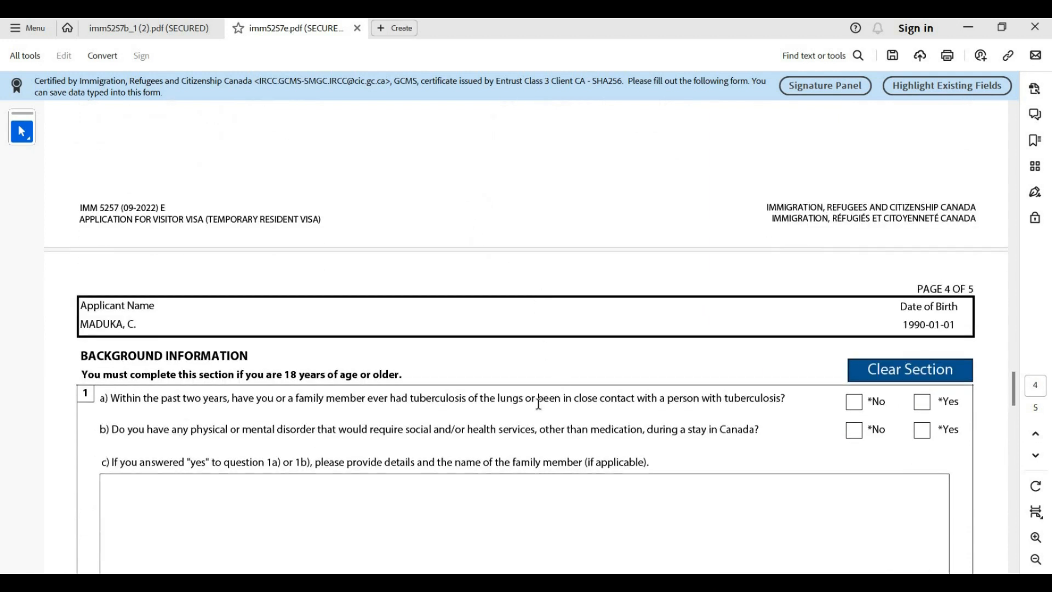
Tick No for question 1a on tuberculosis and 1b on physical or mental disorders
{"action": "scroll", "coordinate": [538, 403], "scroll_direction": "down", "scroll_amount": 1}
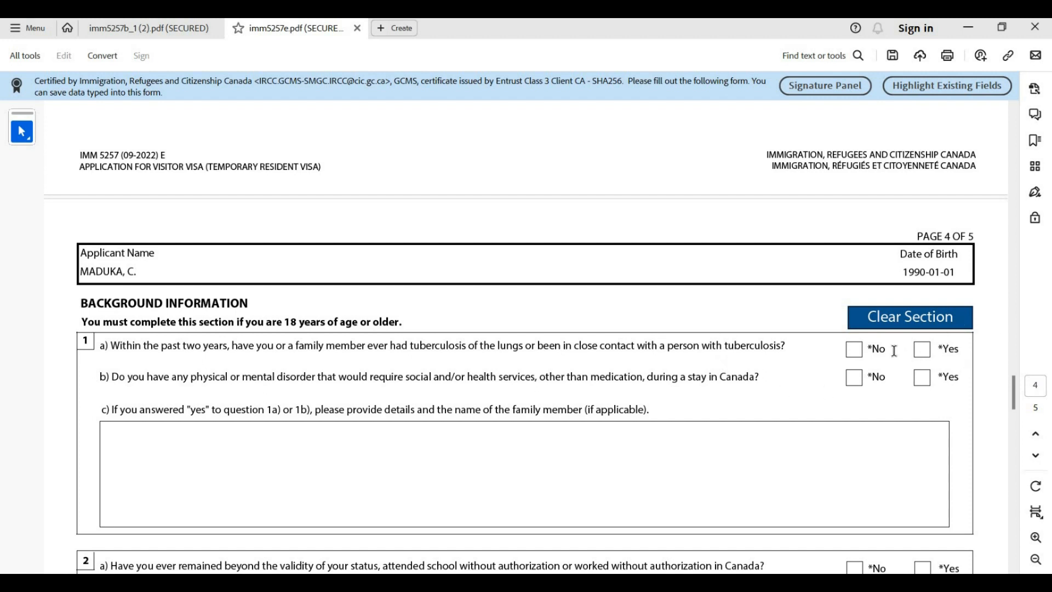
{"action": "left_click", "coordinate": [859, 353]}
{"action": "left_click", "coordinate": [855, 386]}
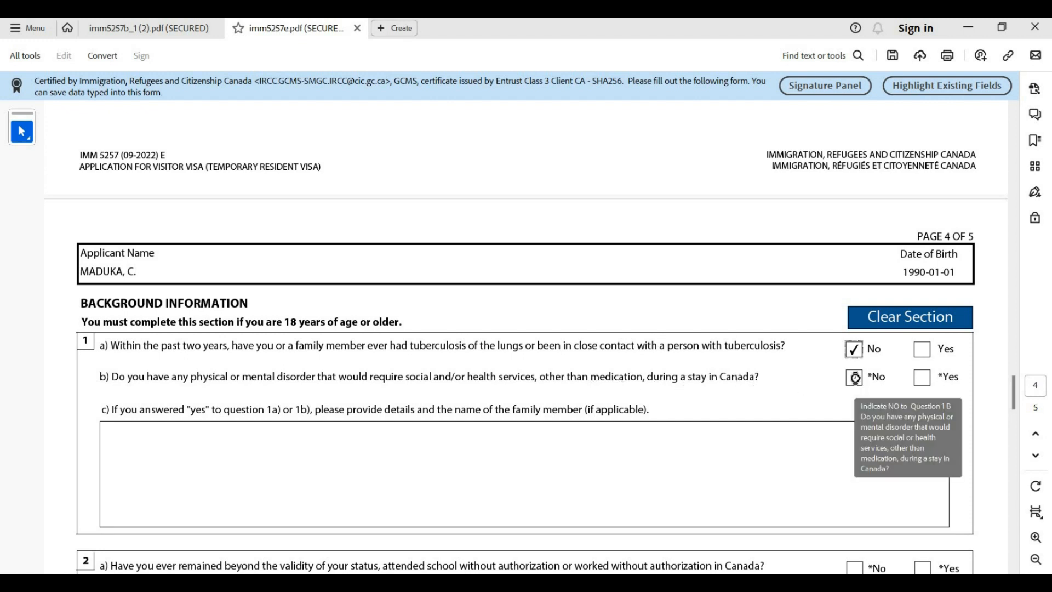
{"action": "scroll", "coordinate": [392, 390], "scroll_direction": "down", "scroll_amount": 5}
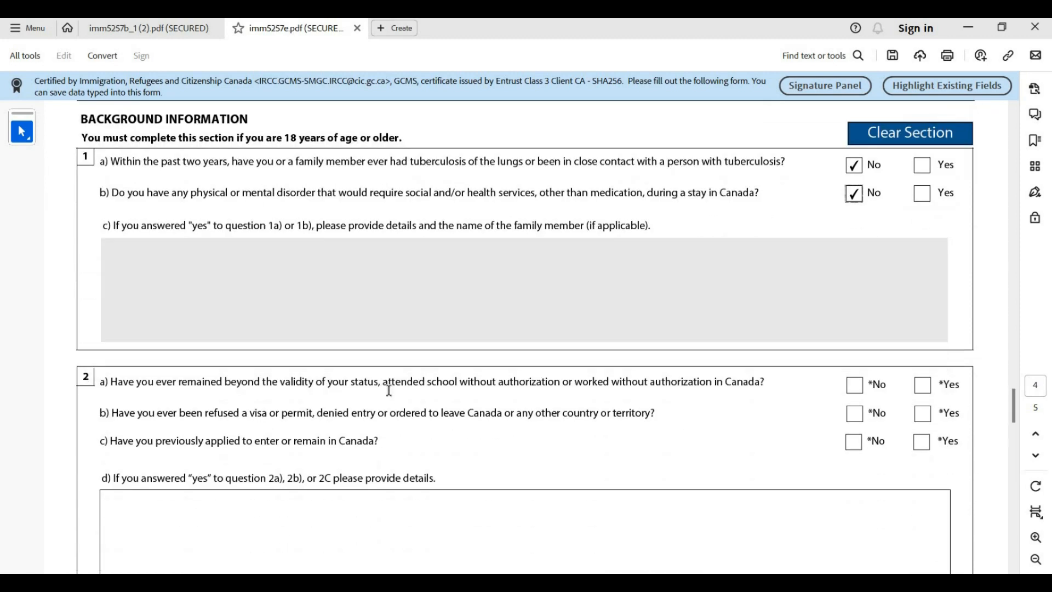
{"action": "scroll", "coordinate": [264, 235], "scroll_direction": "down", "scroll_amount": 1}
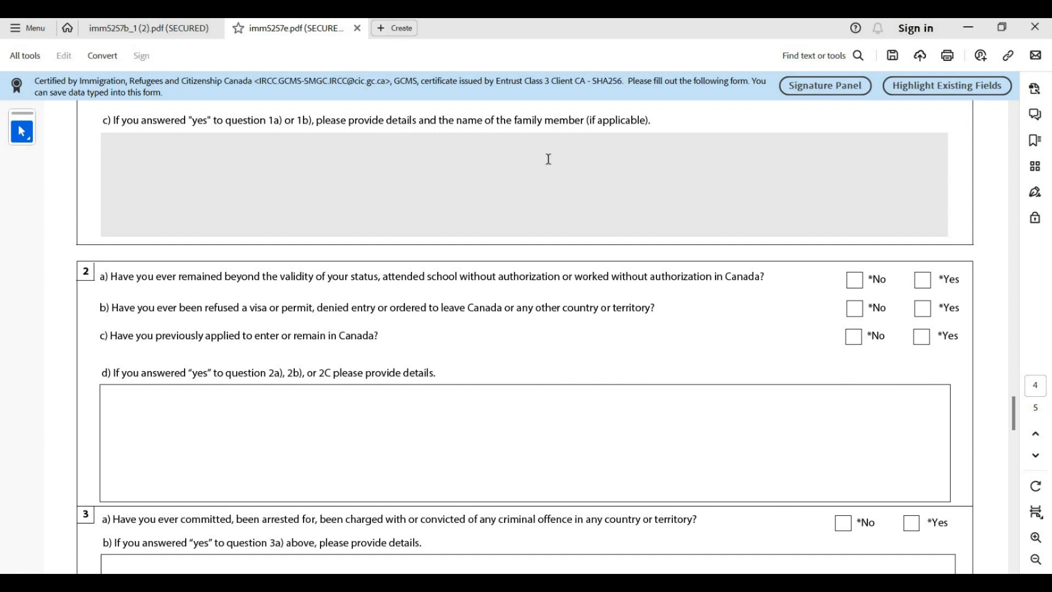
Tick No for questions 2a, 2b and 2c, correcting 2c after briefly selecting Yes
{"action": "scroll", "coordinate": [888, 130], "scroll_direction": "up", "scroll_amount": 1}
{"action": "scroll", "coordinate": [767, 134], "scroll_direction": "up", "scroll_amount": 1}
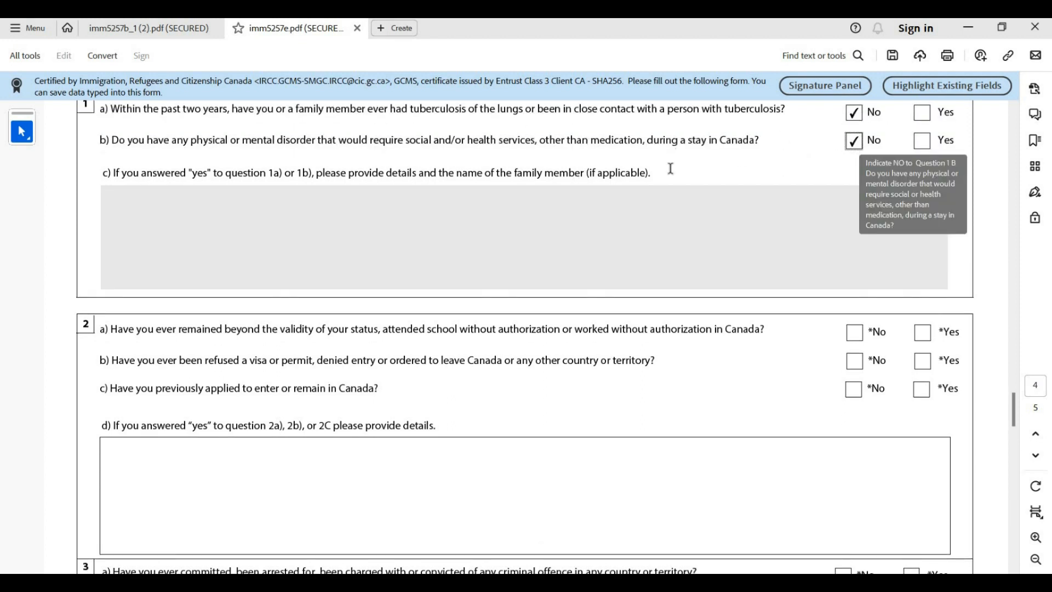
{"action": "scroll", "coordinate": [293, 189], "scroll_direction": "down", "scroll_amount": 2}
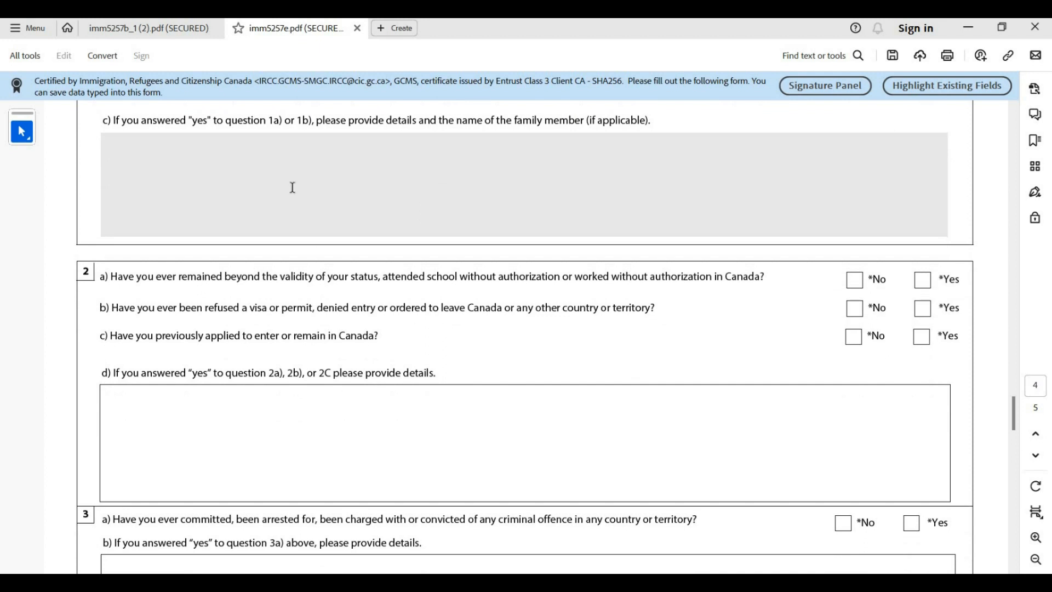
{"action": "scroll", "coordinate": [293, 187], "scroll_direction": "down", "scroll_amount": 2}
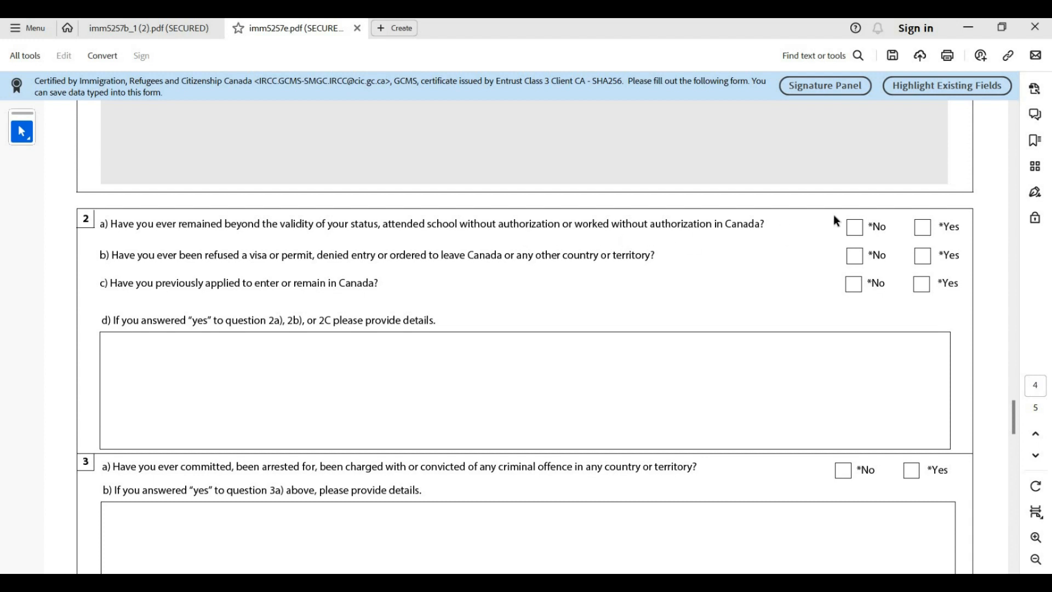
{"action": "left_click", "coordinate": [856, 234]}
{"action": "left_click", "coordinate": [859, 264]}
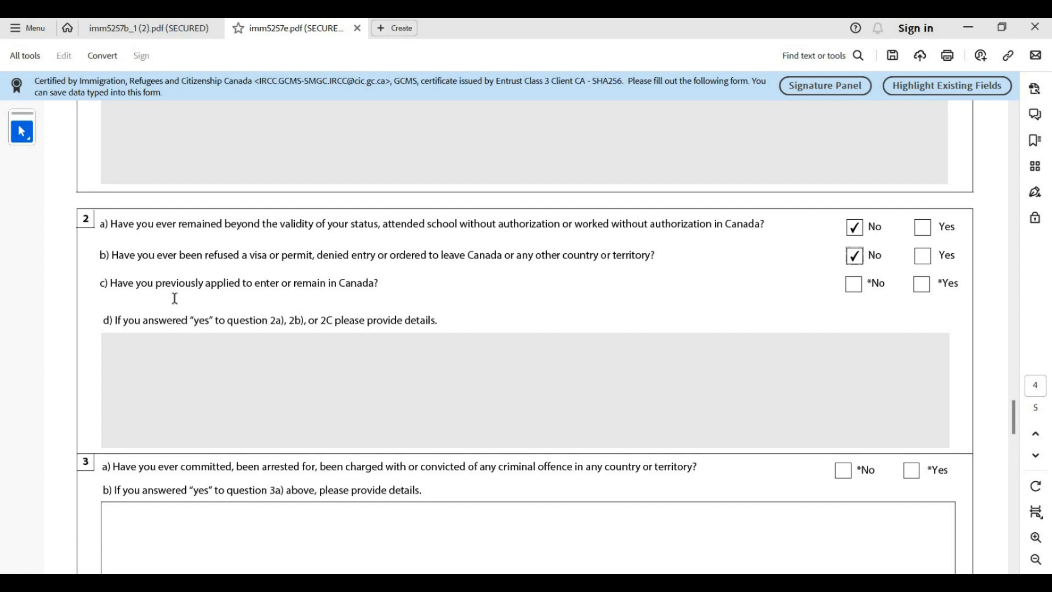
{"action": "left_click", "coordinate": [853, 284]}
{"action": "left_click", "coordinate": [923, 288]}
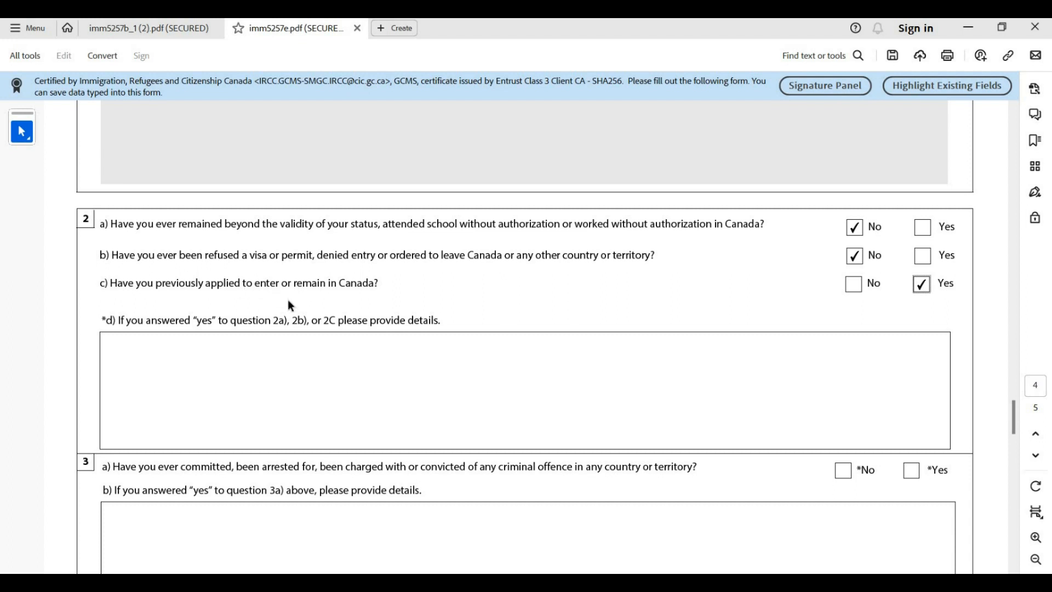
{"action": "left_click", "coordinate": [850, 285]}
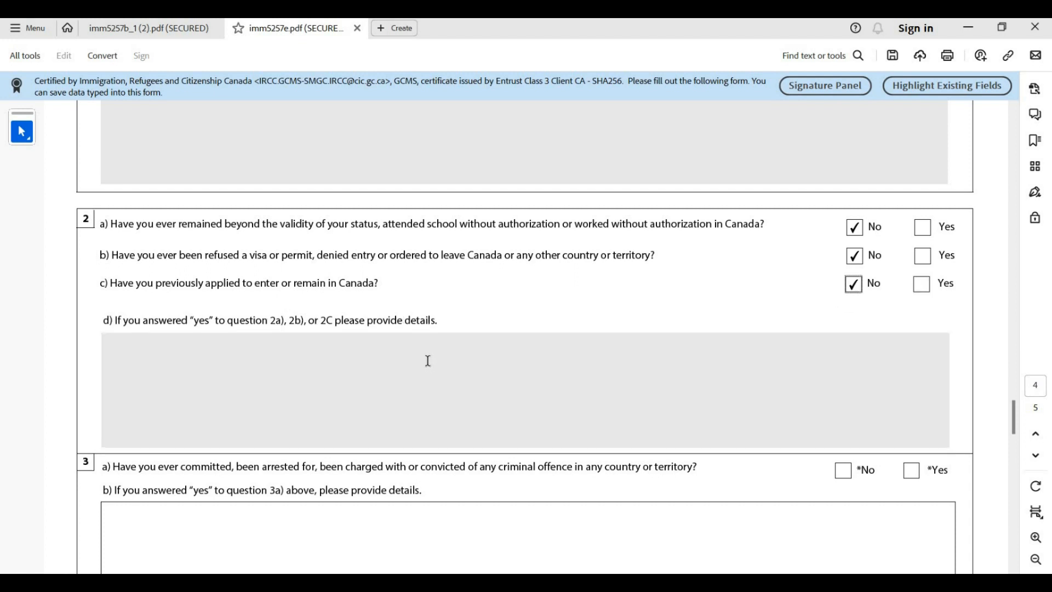
{"action": "scroll", "coordinate": [428, 361], "scroll_direction": "down", "scroll_amount": 3}
{"action": "scroll", "coordinate": [420, 364], "scroll_direction": "down", "scroll_amount": 3}
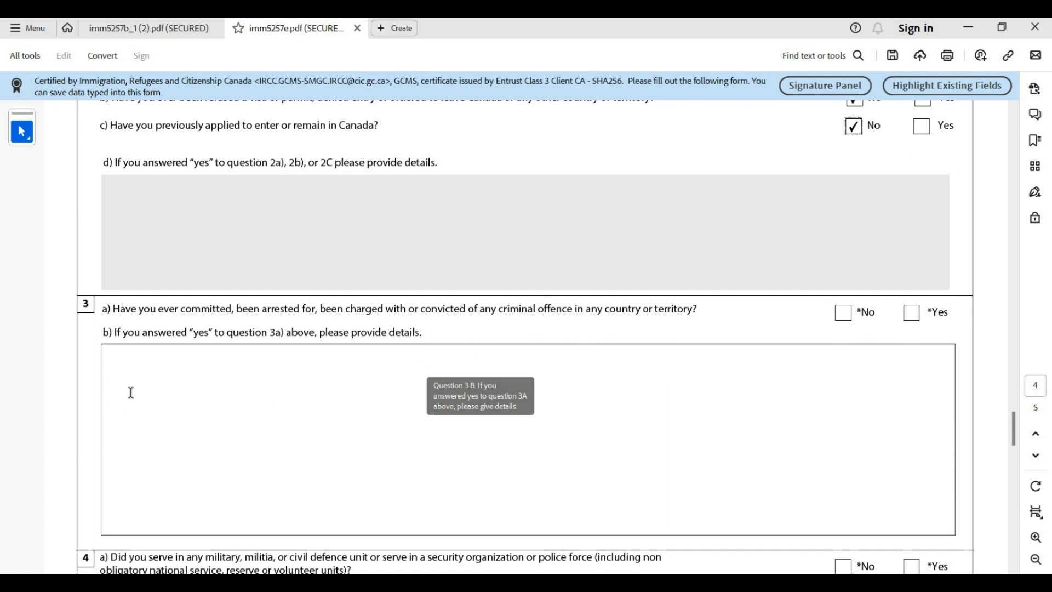
Tick No for question 3a on criminal offences and 4a on military service
{"action": "scroll", "coordinate": [131, 392], "scroll_direction": "down", "scroll_amount": 2}
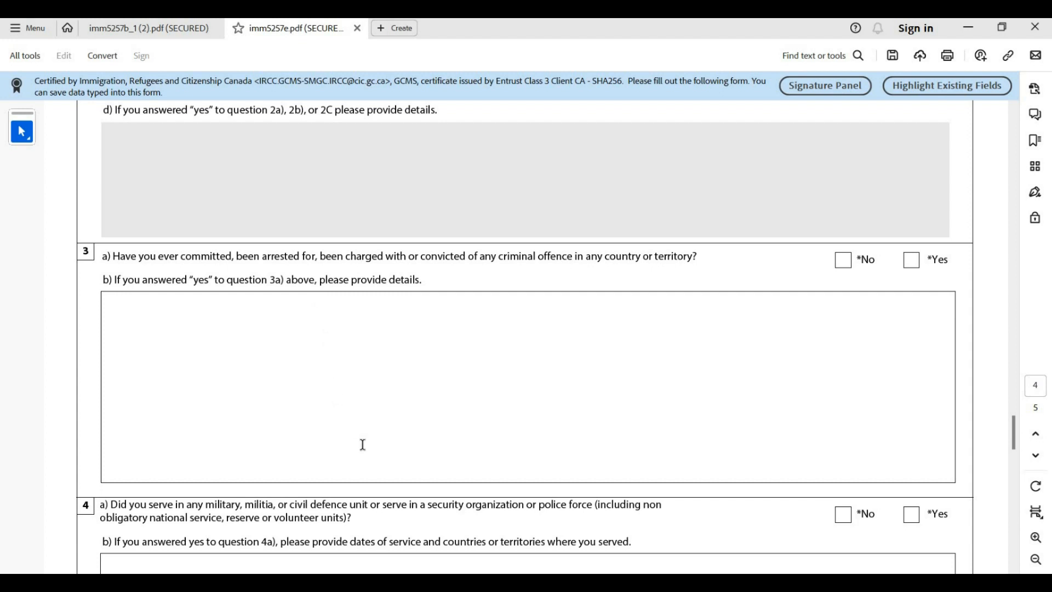
{"action": "left_click", "coordinate": [842, 259]}
{"action": "scroll", "coordinate": [449, 345], "scroll_direction": "down", "scroll_amount": 3}
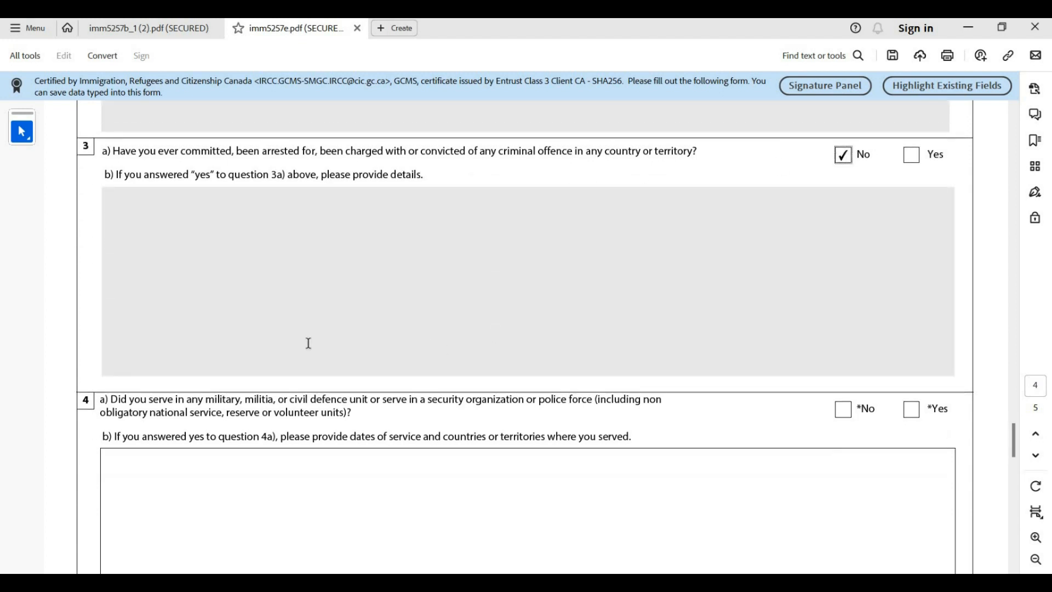
{"action": "scroll", "coordinate": [159, 331], "scroll_direction": "down", "scroll_amount": 2}
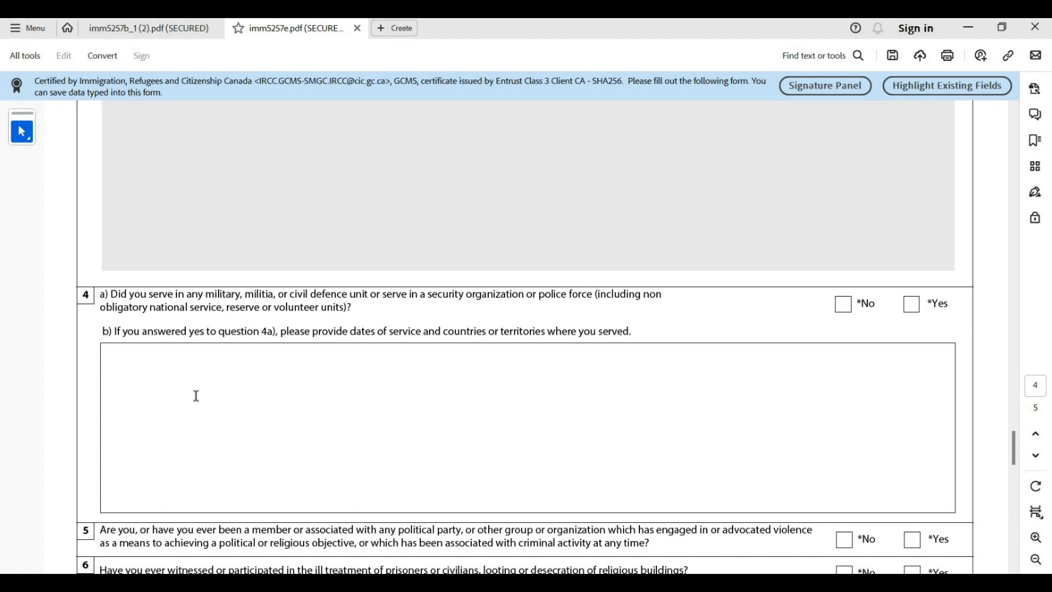
{"action": "left_click", "coordinate": [840, 310]}
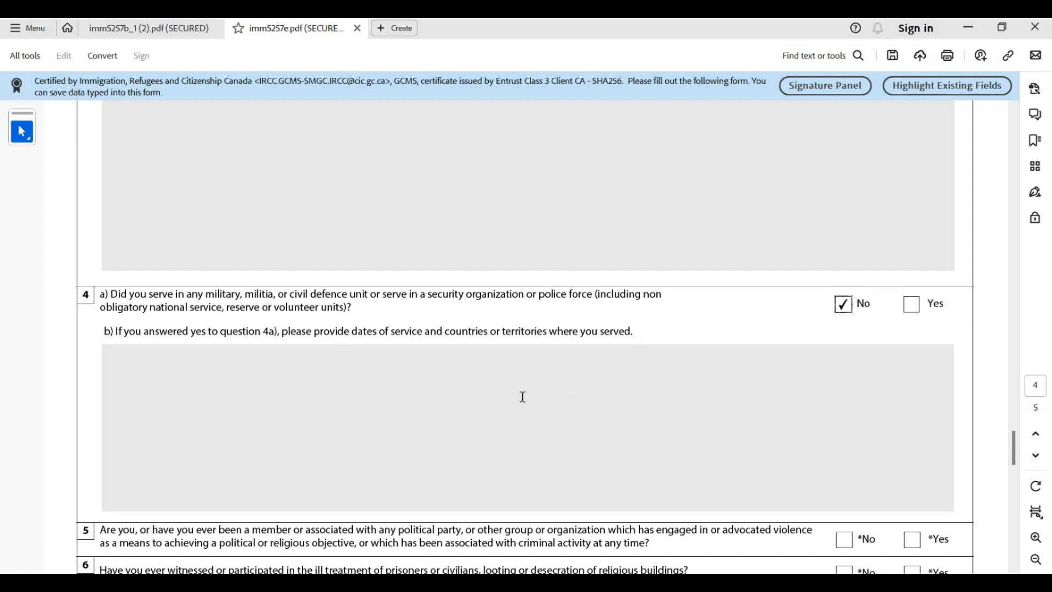
Tick No for question 5, reverting an accidental Yes, and No for question 6
{"action": "scroll", "coordinate": [522, 396], "scroll_direction": "down", "scroll_amount": 3}
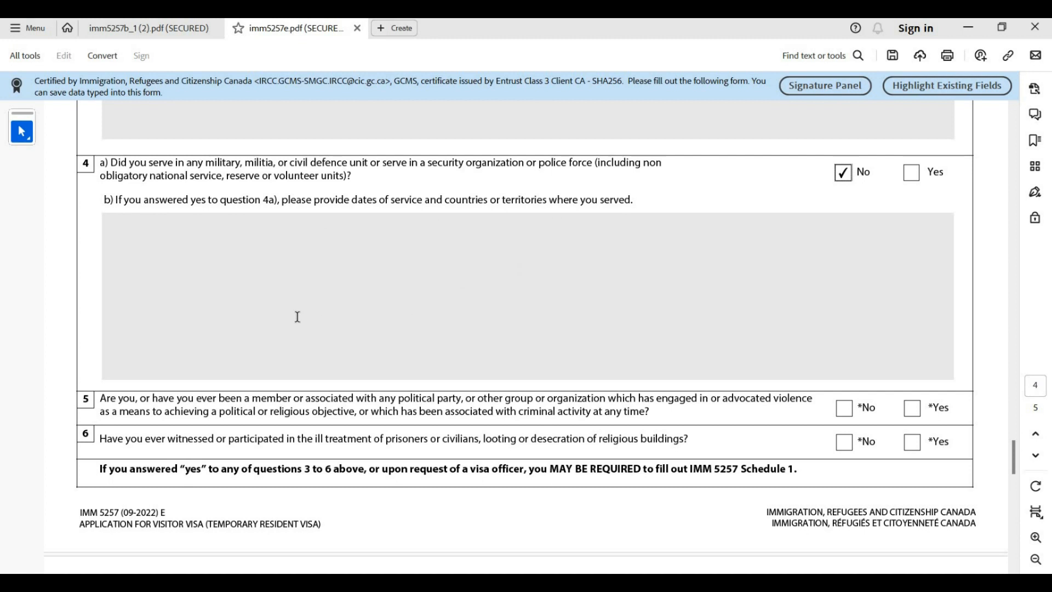
{"action": "scroll", "coordinate": [297, 317], "scroll_direction": "down", "scroll_amount": 3}
{"action": "scroll", "coordinate": [94, 330], "scroll_direction": "down", "scroll_amount": 1}
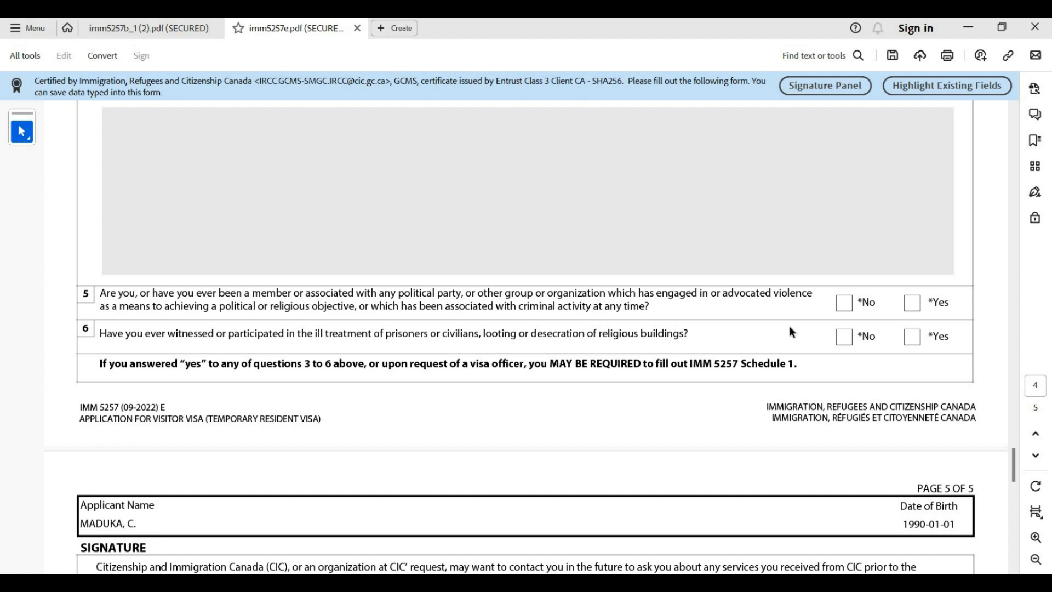
{"action": "left_click", "coordinate": [843, 307]}
{"action": "left_click", "coordinate": [911, 306]}
{"action": "left_click", "coordinate": [842, 305]}
{"action": "left_click", "coordinate": [845, 340]}
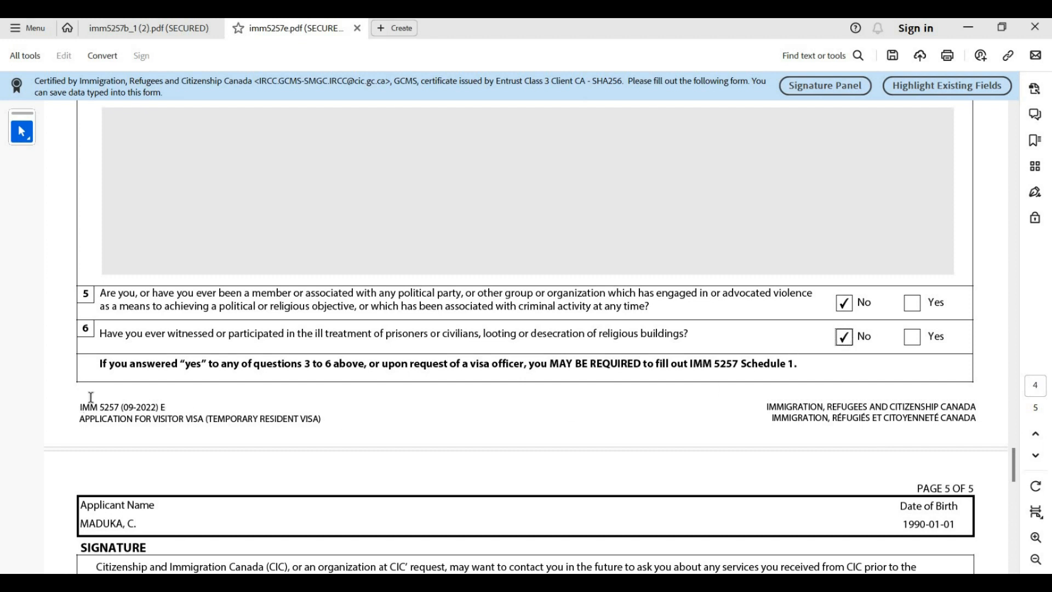
{"action": "scroll", "coordinate": [91, 397], "scroll_direction": "down", "scroll_amount": 2}
{"action": "scroll", "coordinate": [91, 395], "scroll_direction": "down", "scroll_amount": 1}
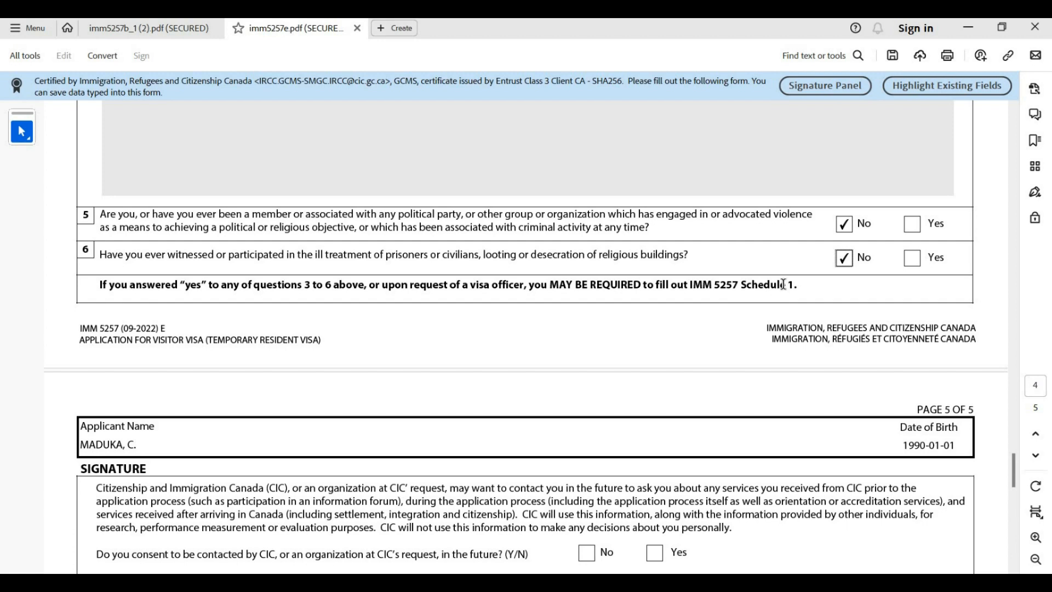
Scroll back to review questions 2–6, then down to the page 5 signature section
{"action": "scroll", "coordinate": [783, 284], "scroll_direction": "up", "scroll_amount": 9}
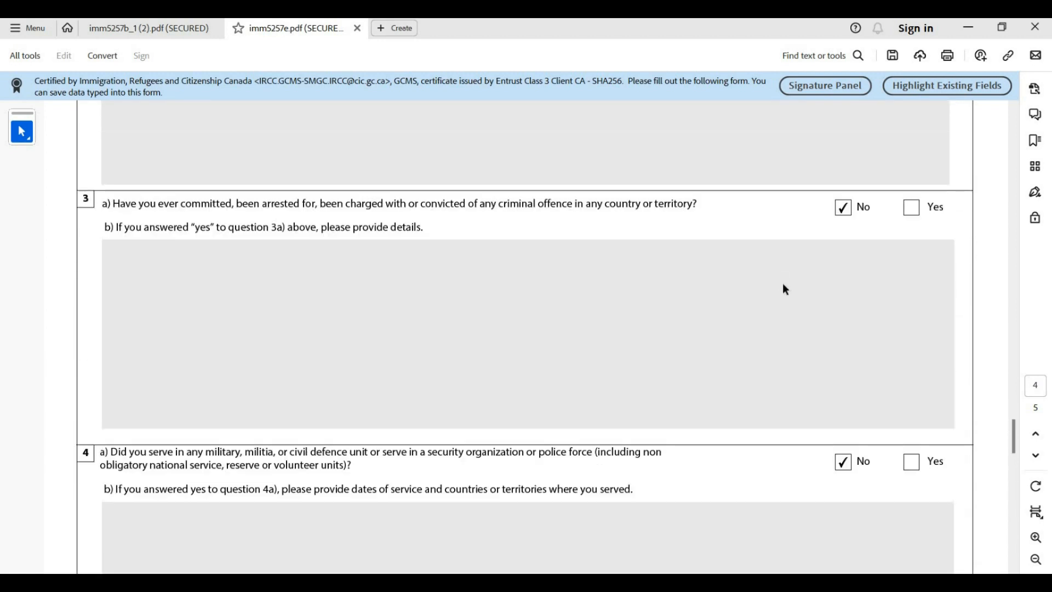
{"action": "scroll", "coordinate": [783, 282], "scroll_direction": "up", "scroll_amount": 6}
{"action": "scroll", "coordinate": [781, 281], "scroll_direction": "down", "scroll_amount": 3}
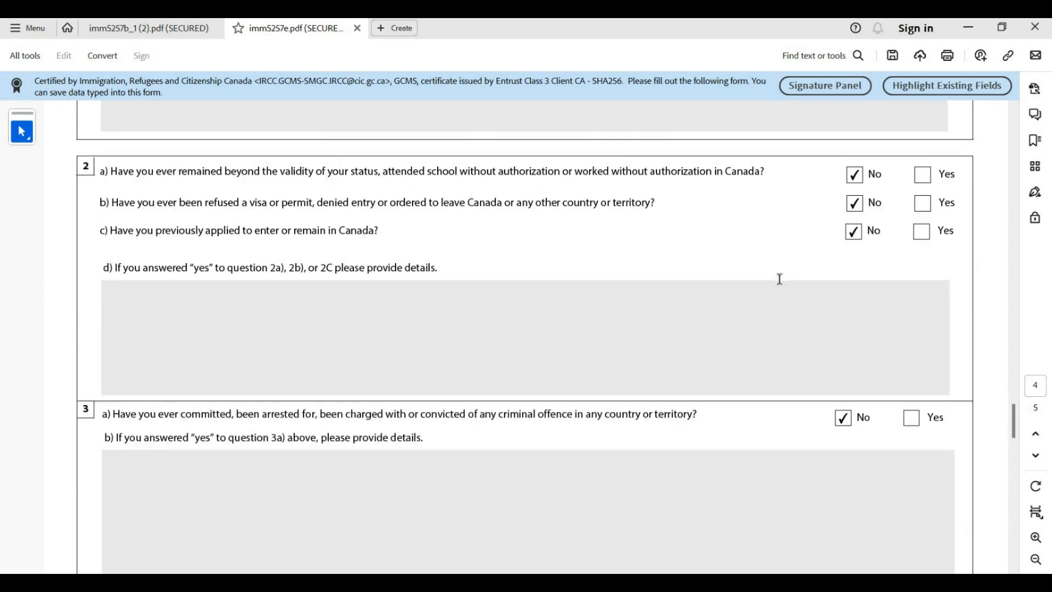
{"action": "scroll", "coordinate": [780, 279], "scroll_direction": "down", "scroll_amount": 4}
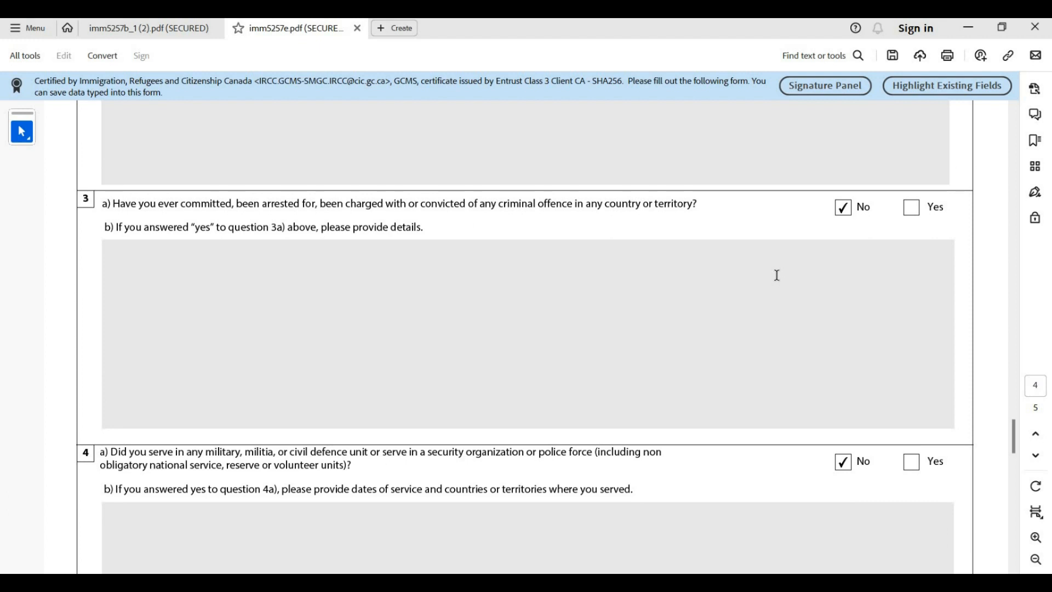
{"action": "scroll", "coordinate": [777, 274], "scroll_direction": "down", "scroll_amount": 3}
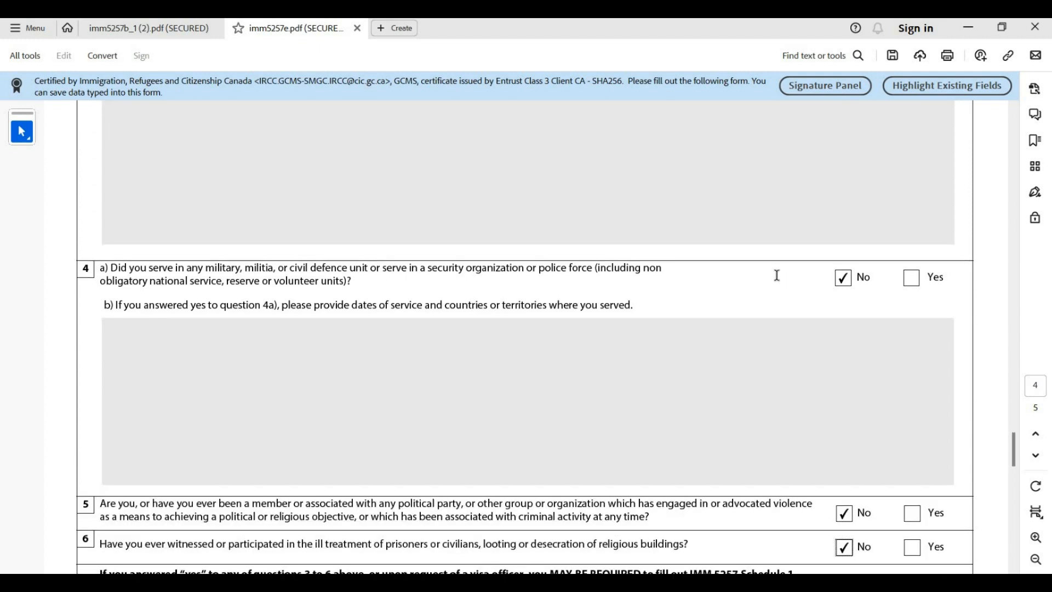
{"action": "scroll", "coordinate": [777, 274], "scroll_direction": "down", "scroll_amount": 2}
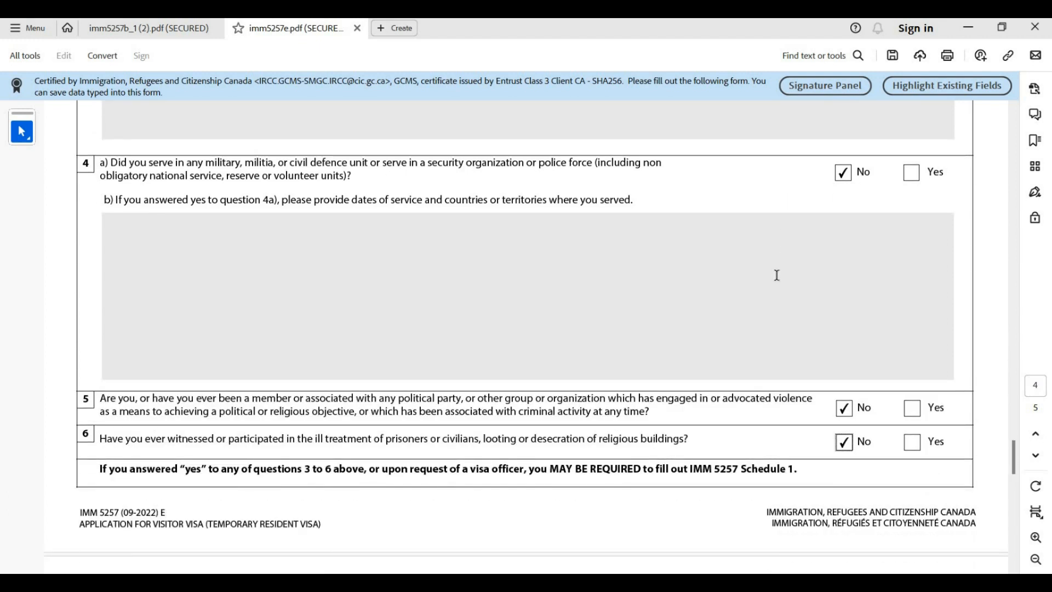
{"action": "scroll", "coordinate": [777, 274], "scroll_direction": "down", "scroll_amount": 1}
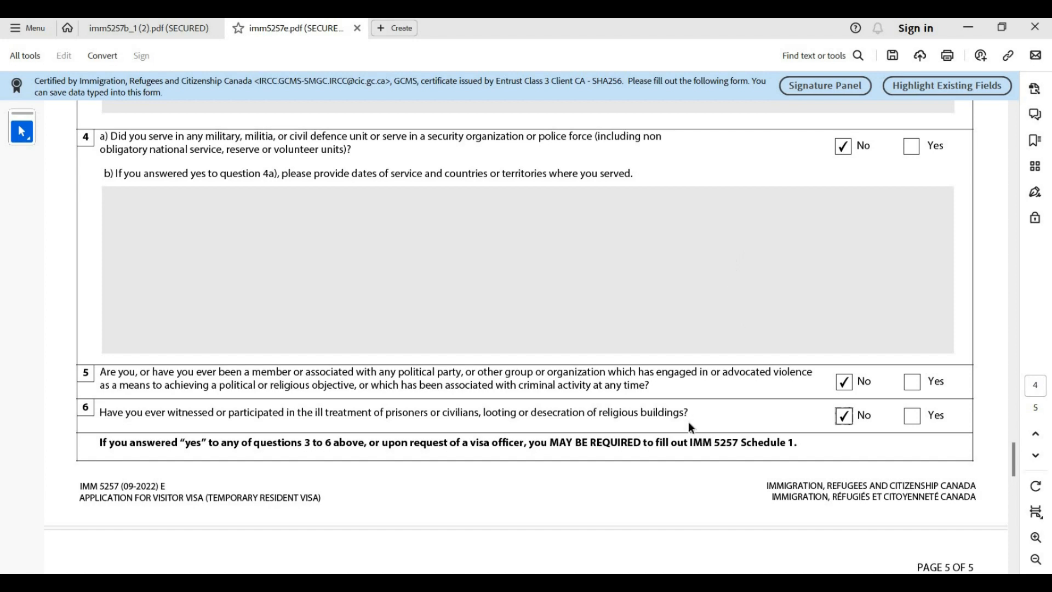
{"action": "scroll", "coordinate": [689, 424], "scroll_direction": "down", "scroll_amount": 7}
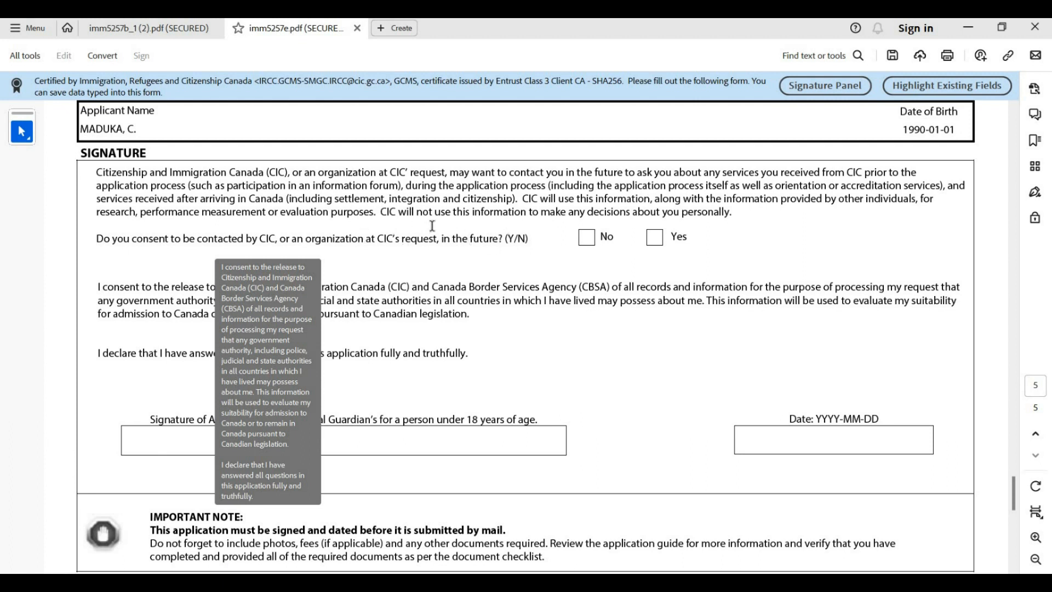
Tick Yes to agree to future contact by CIC
{"action": "left_click", "coordinate": [652, 240]}
{"action": "scroll", "coordinate": [177, 357], "scroll_direction": "down", "scroll_amount": 1}
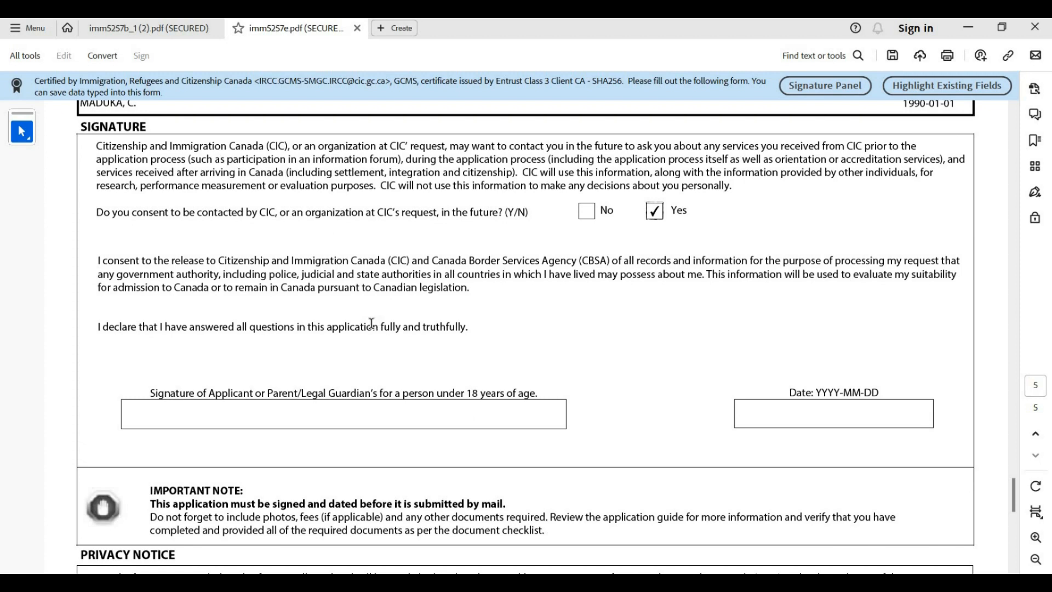
{"action": "scroll", "coordinate": [301, 309], "scroll_direction": "down", "scroll_amount": 5}
Sign with the applicant's full name and date the declaration 2023-12-11
{"action": "left_click", "coordinate": [231, 282]}
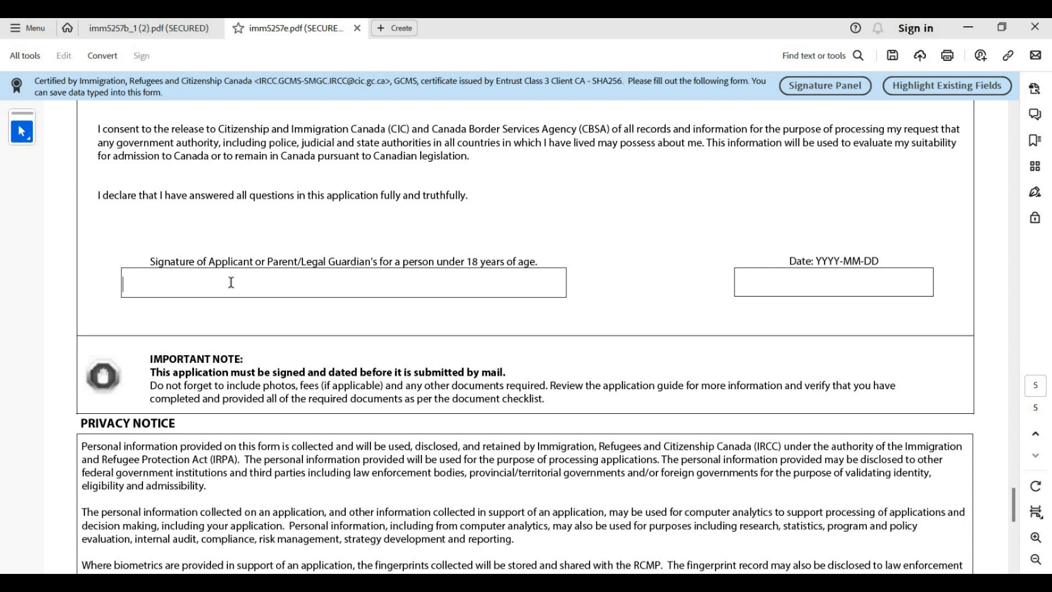
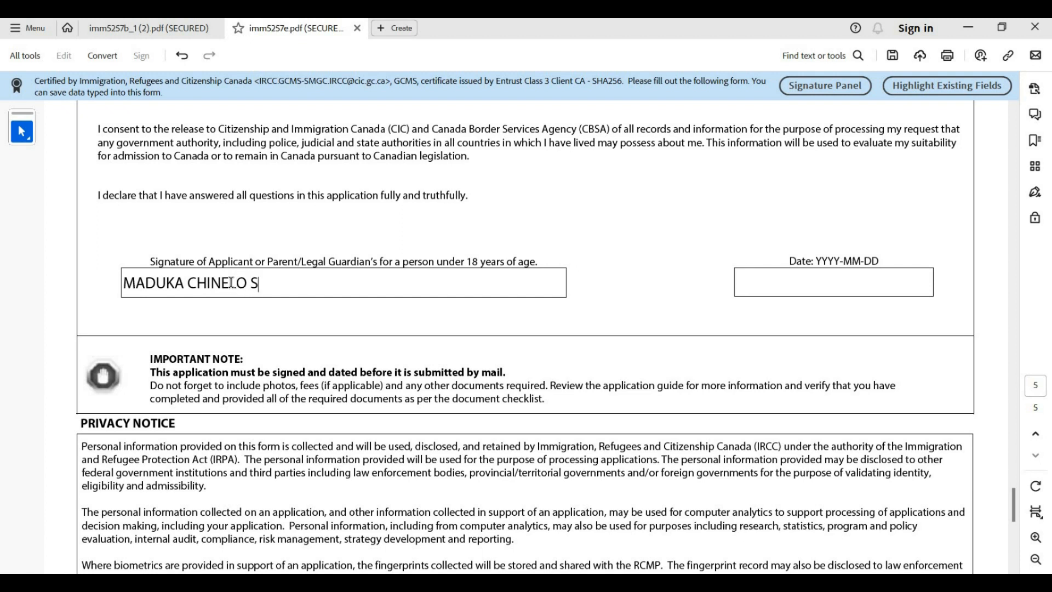
{"action": "left_click", "coordinate": [812, 279]}
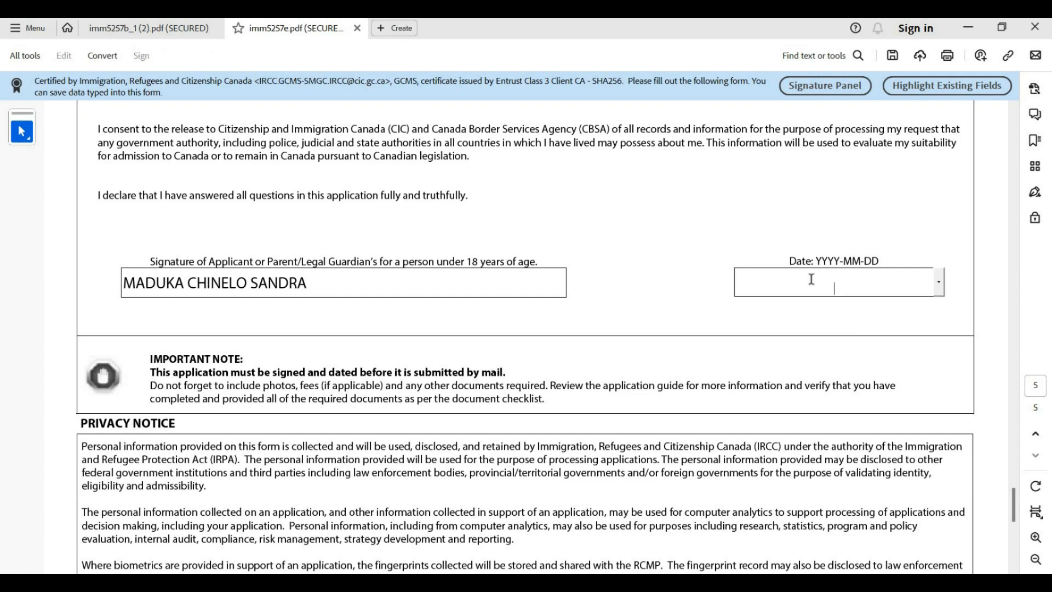
{"action": "type", "text": "20231211"}
{"action": "left_click", "coordinate": [653, 306]}
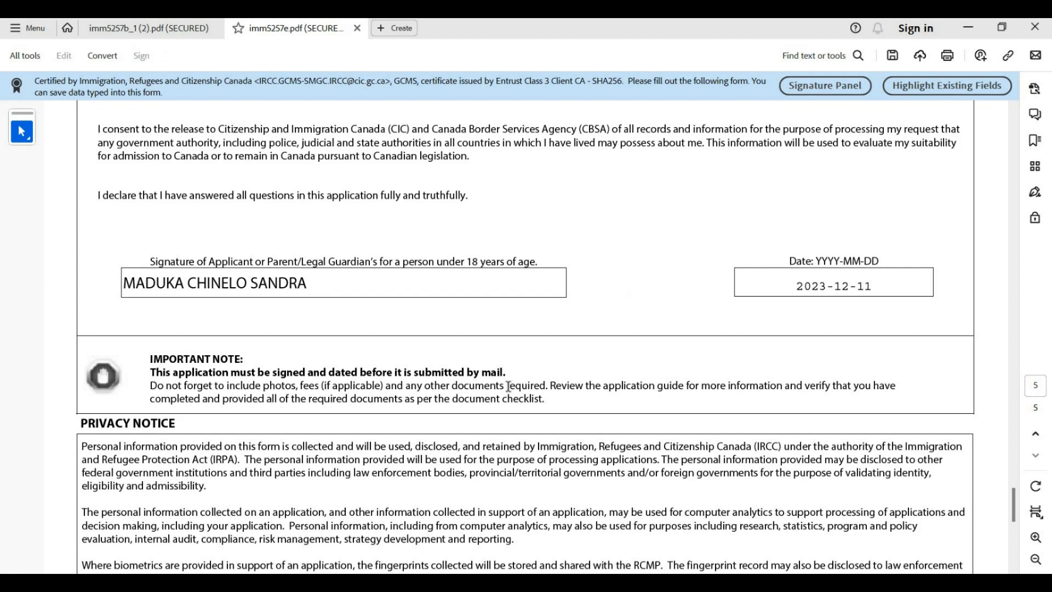
Scroll up from page 5 to the top of page 1, reviewing each filled-in section
{"action": "scroll", "coordinate": [402, 321], "scroll_direction": "down", "scroll_amount": 5}
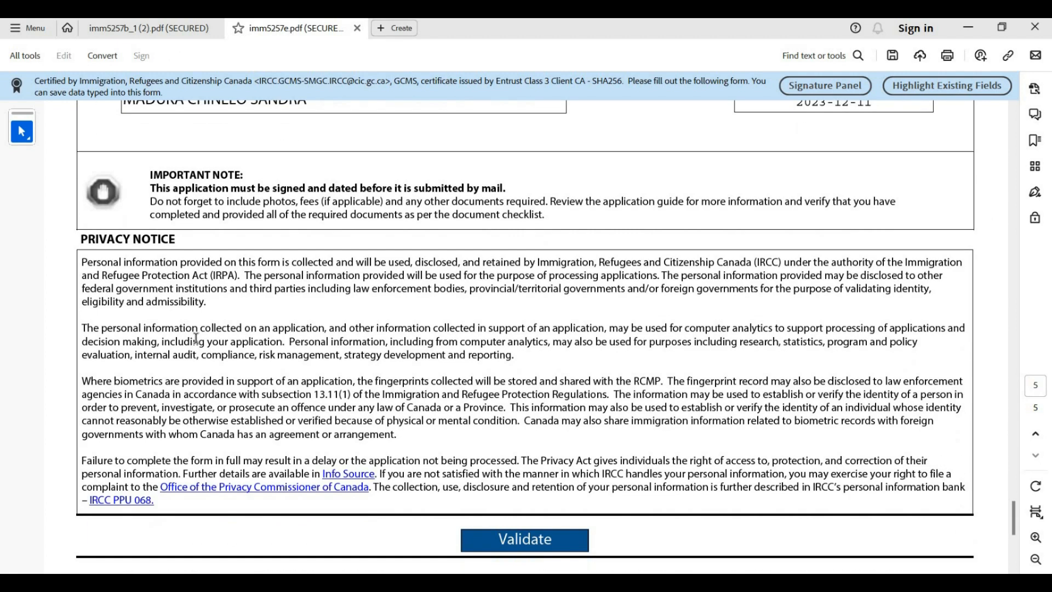
{"action": "scroll", "coordinate": [122, 369], "scroll_direction": "down", "scroll_amount": 2}
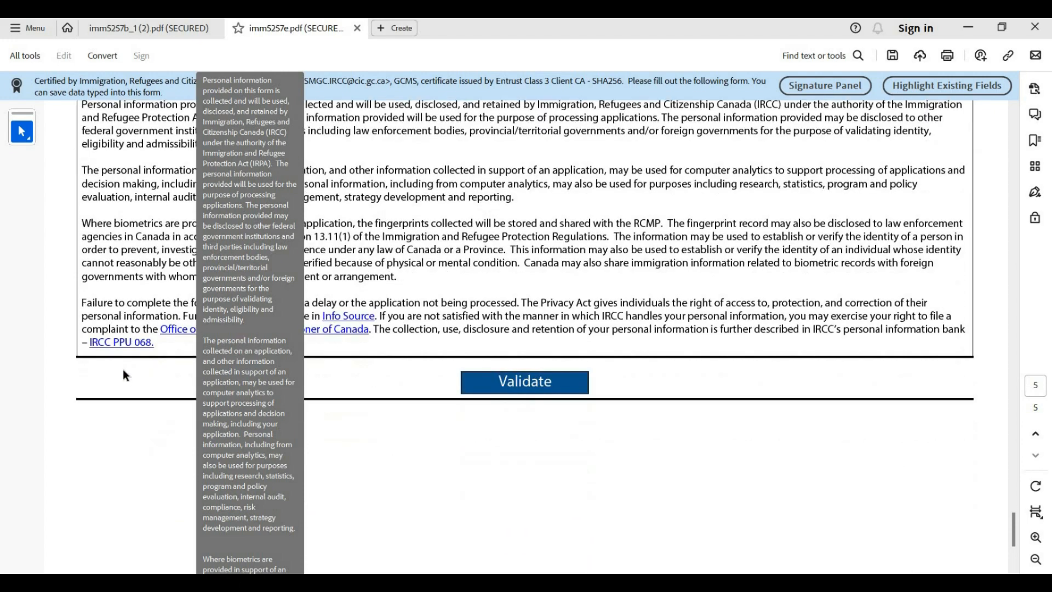
{"action": "scroll", "coordinate": [127, 372], "scroll_direction": "down", "scroll_amount": 4}
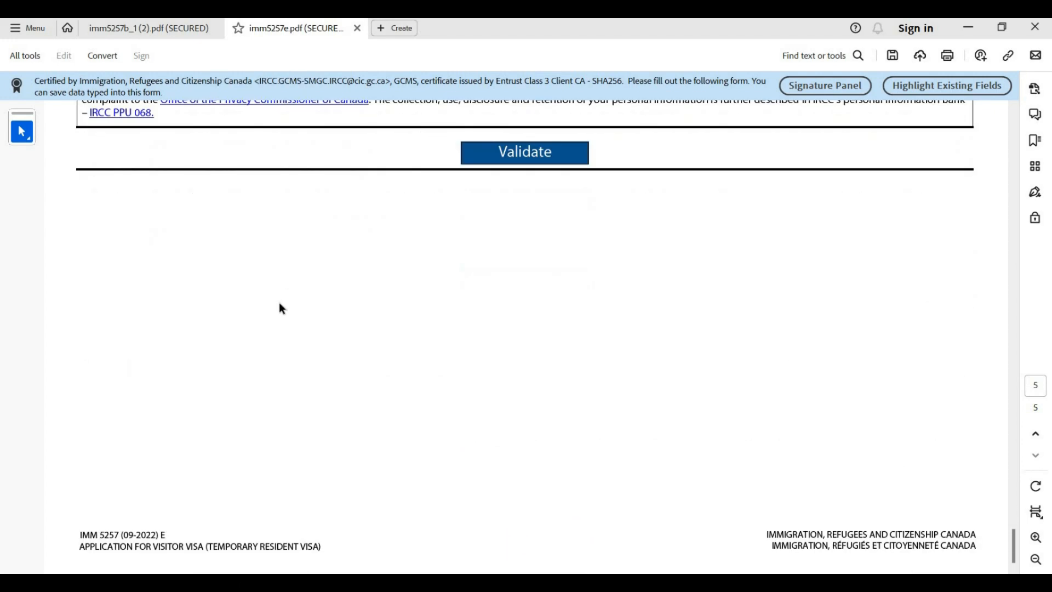
{"action": "scroll", "coordinate": [277, 304], "scroll_direction": "up", "scroll_amount": 9}
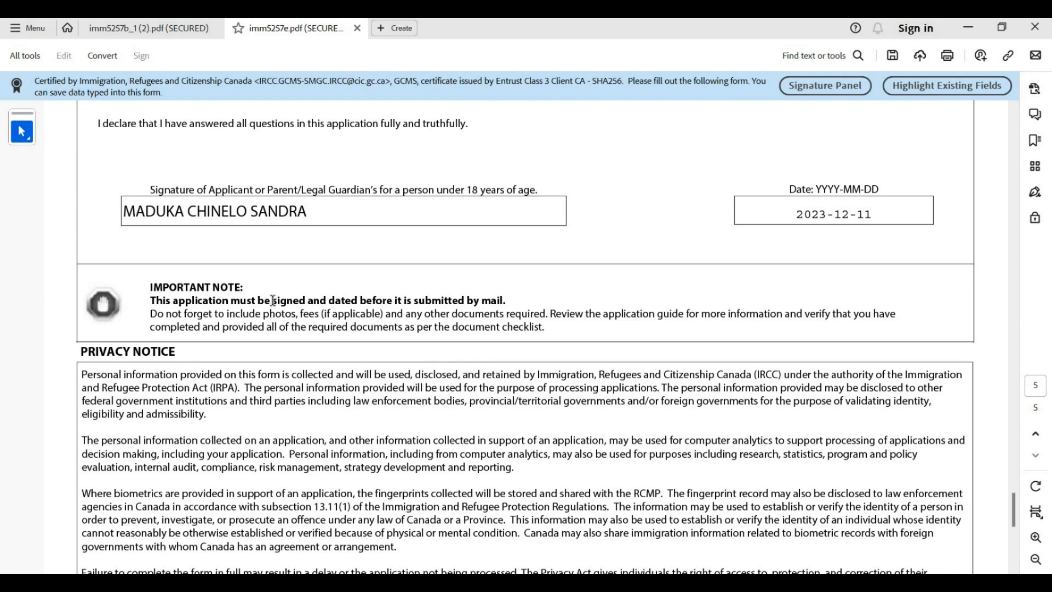
{"action": "scroll", "coordinate": [272, 301], "scroll_direction": "up", "scroll_amount": 8}
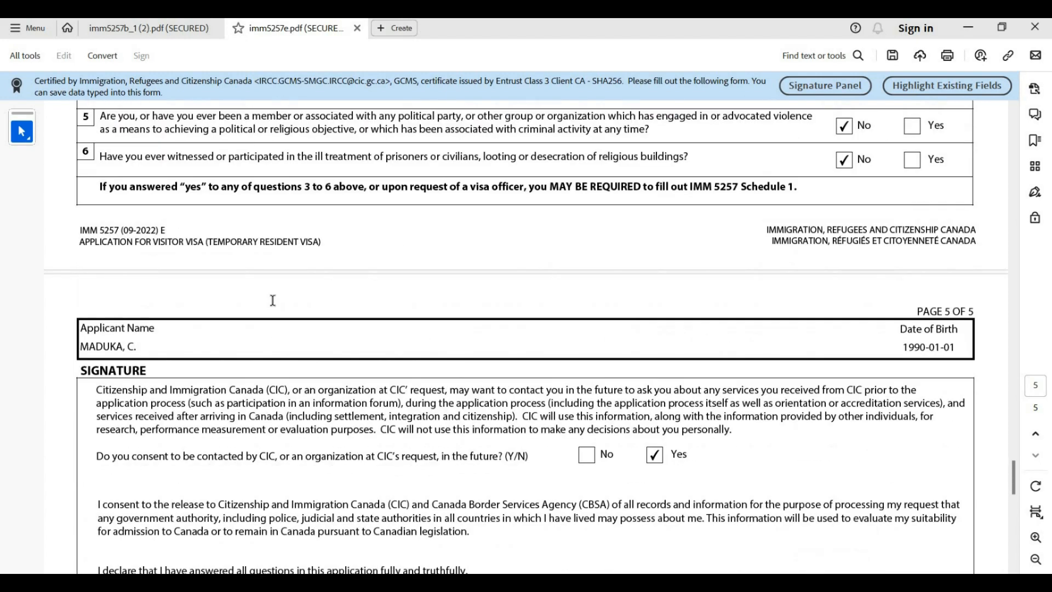
{"action": "scroll", "coordinate": [272, 300], "scroll_direction": "up", "scroll_amount": 2}
{"action": "scroll", "coordinate": [272, 300], "scroll_direction": "up", "scroll_amount": 10}
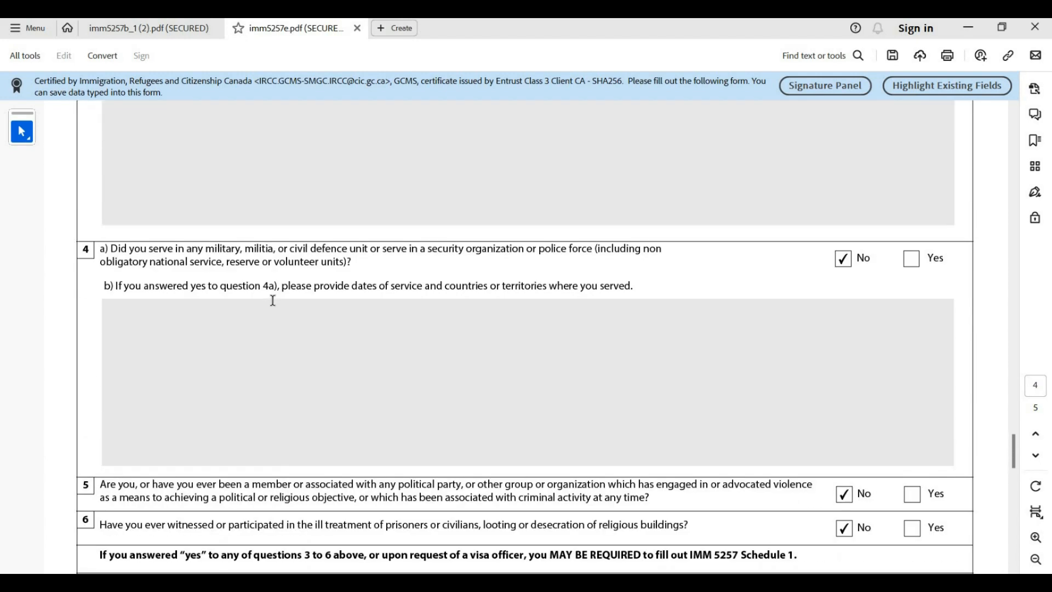
{"action": "scroll", "coordinate": [272, 300], "scroll_direction": "up", "scroll_amount": 12}
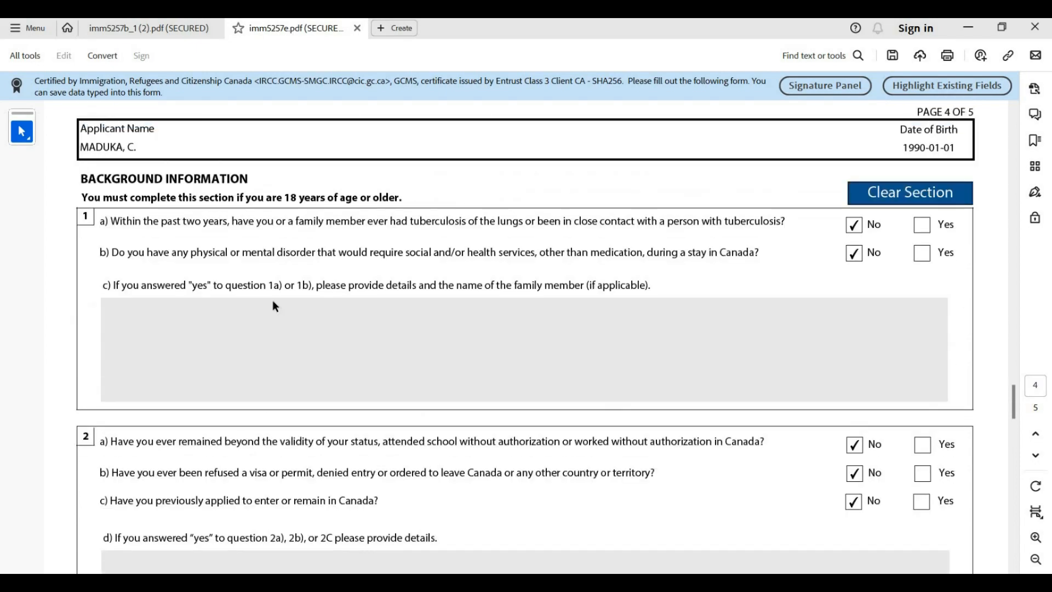
{"action": "scroll", "coordinate": [273, 301], "scroll_direction": "up", "scroll_amount": 8}
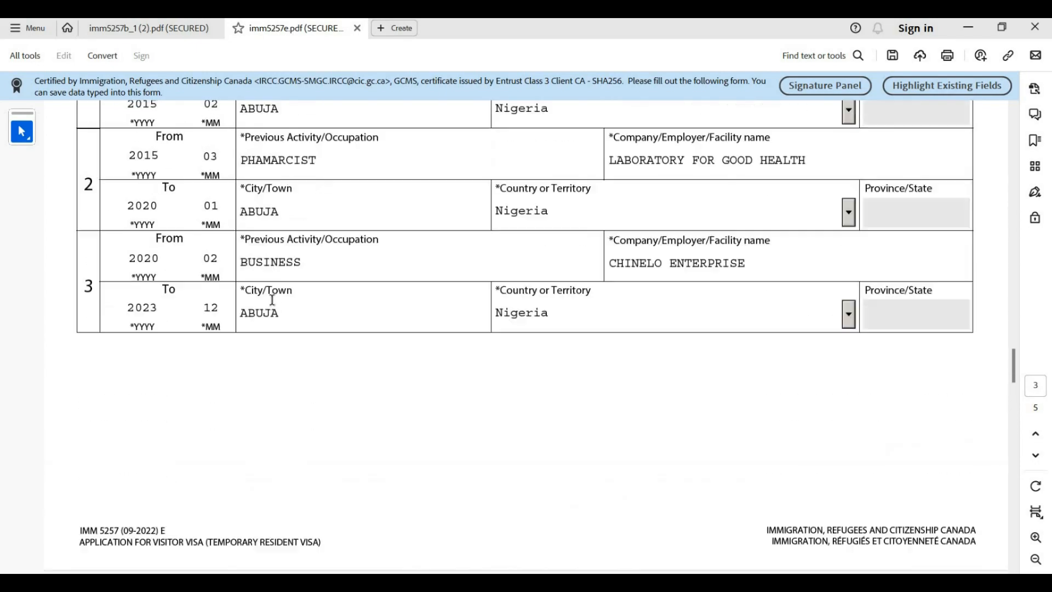
{"action": "scroll", "coordinate": [273, 300], "scroll_direction": "up", "scroll_amount": 7}
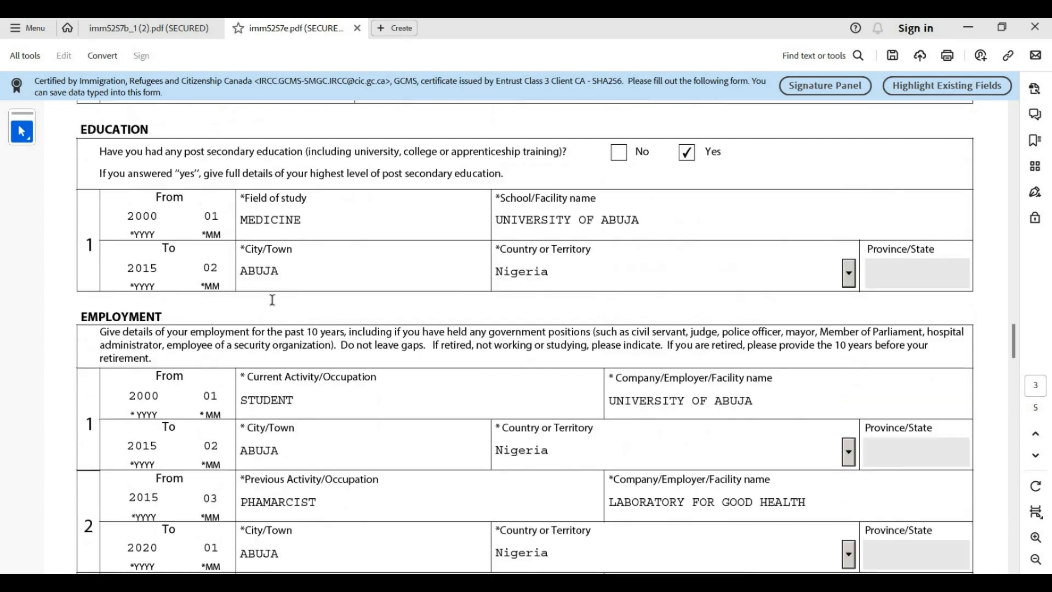
{"action": "scroll", "coordinate": [272, 300], "scroll_direction": "up", "scroll_amount": 4}
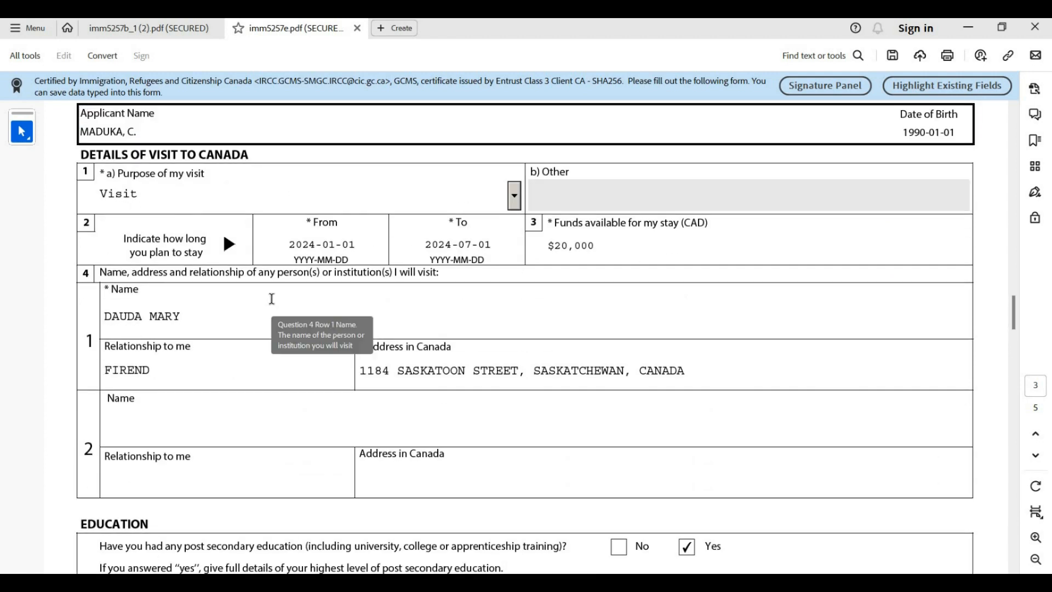
{"action": "scroll", "coordinate": [274, 304], "scroll_direction": "down", "scroll_amount": 7}
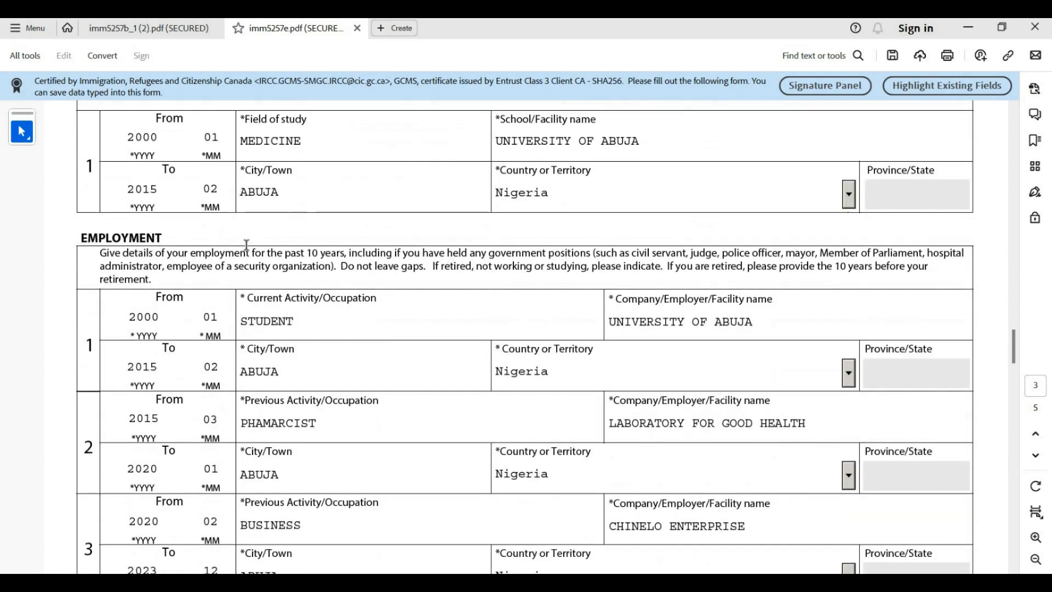
{"action": "scroll", "coordinate": [246, 245], "scroll_direction": "up", "scroll_amount": 17}
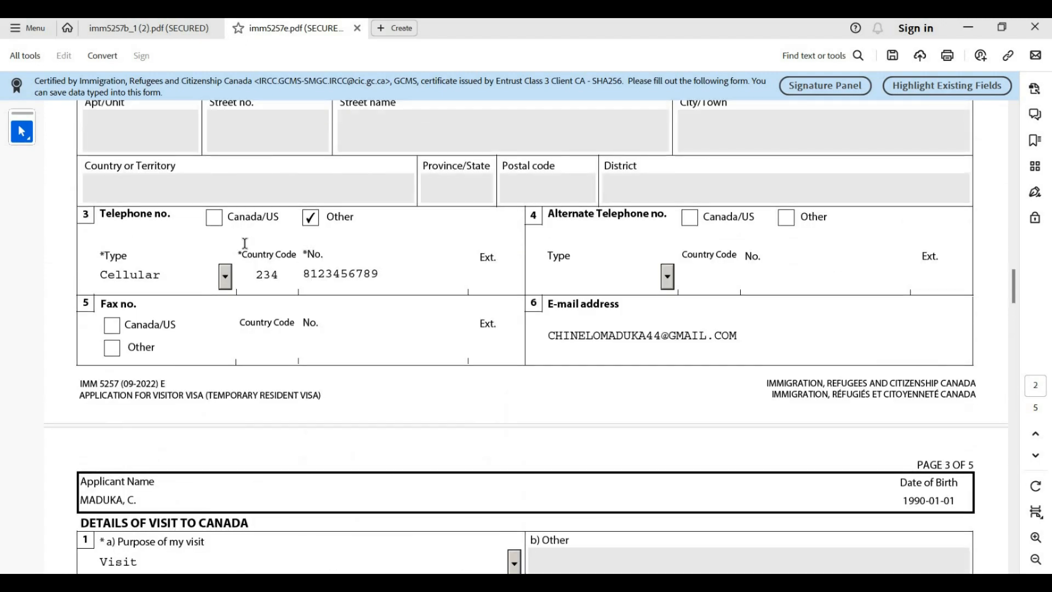
{"action": "scroll", "coordinate": [245, 246], "scroll_direction": "up", "scroll_amount": 20}
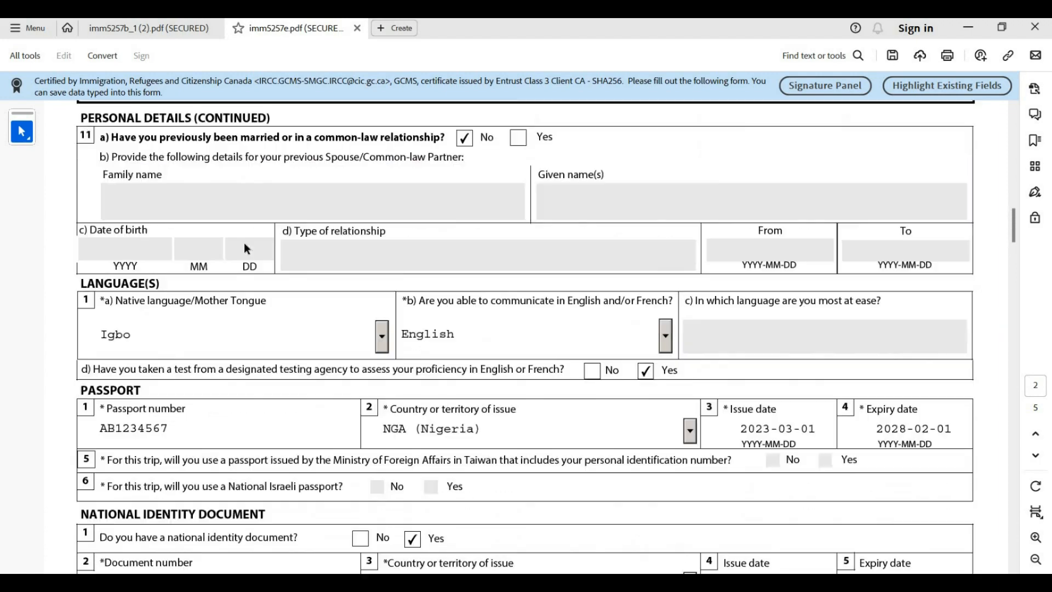
{"action": "scroll", "coordinate": [244, 248], "scroll_direction": "up", "scroll_amount": 14}
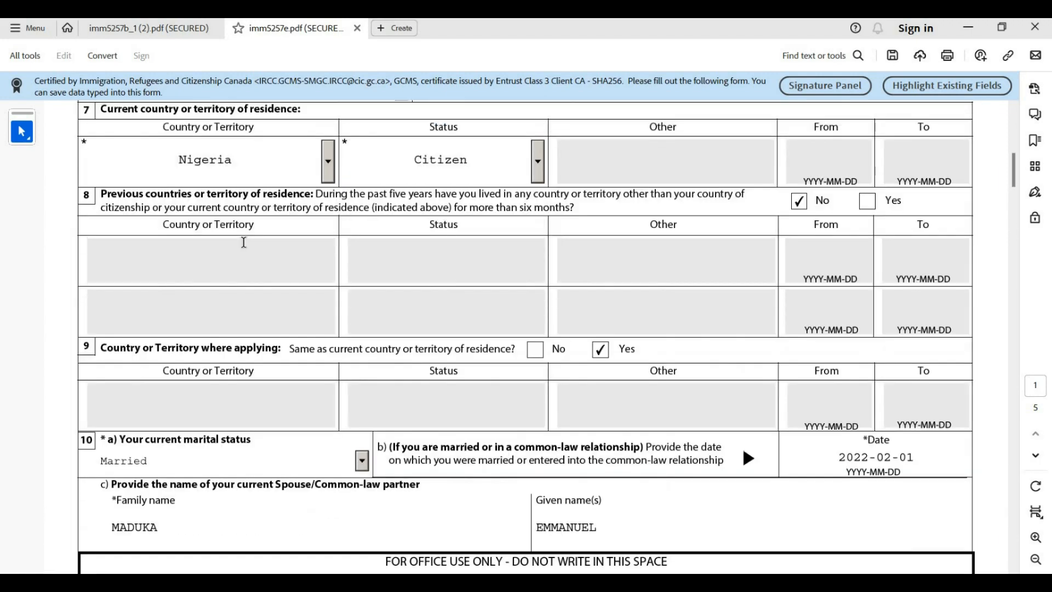
{"action": "scroll", "coordinate": [244, 241], "scroll_direction": "up", "scroll_amount": 5}
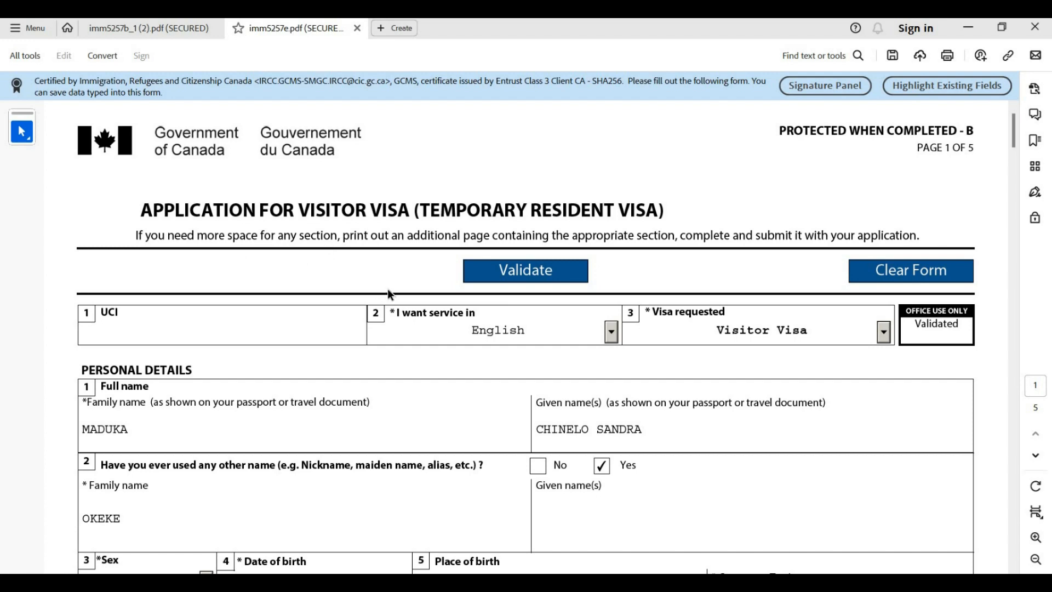
{"action": "scroll", "coordinate": [388, 289], "scroll_direction": "down", "scroll_amount": 3}
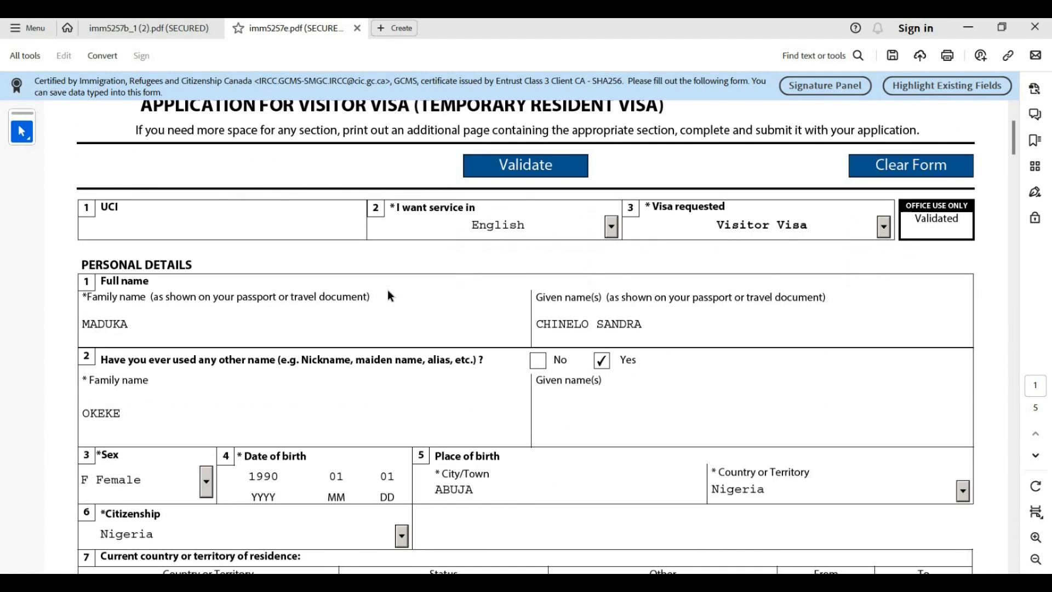
{"action": "scroll", "coordinate": [376, 284], "scroll_direction": "down", "scroll_amount": 3}
{"action": "scroll", "coordinate": [370, 277], "scroll_direction": "up", "scroll_amount": 6}
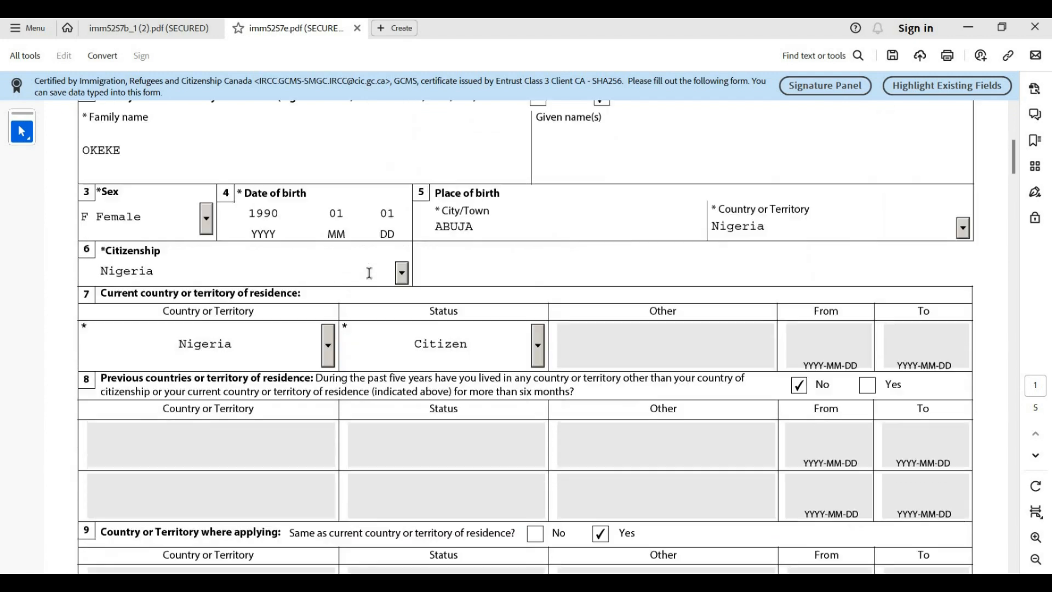
{"action": "scroll", "coordinate": [299, 265], "scroll_direction": "up", "scroll_amount": 1}
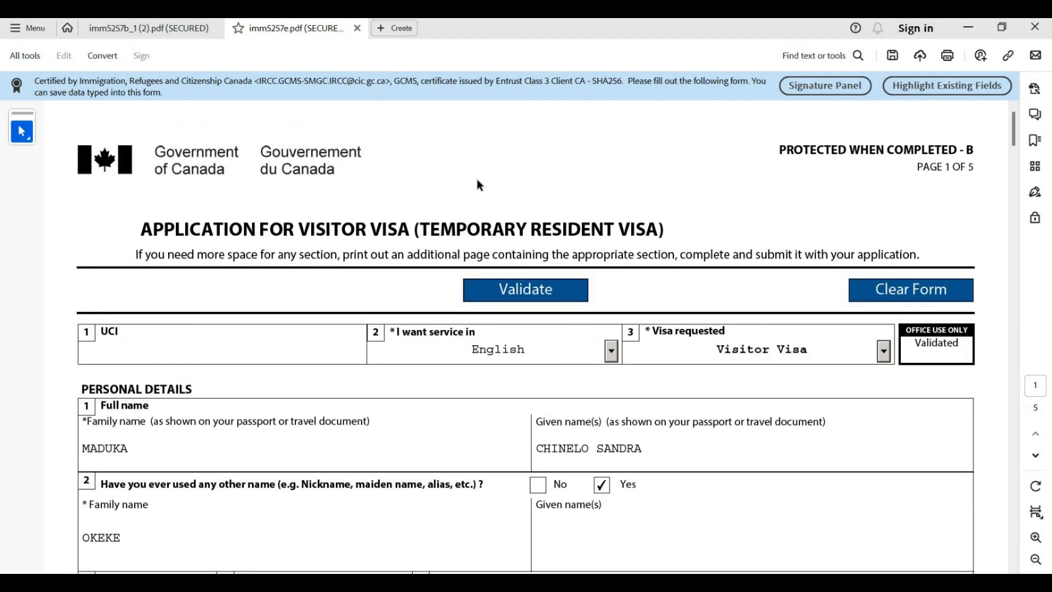
Run Validate on the form and acknowledge the 'Validation completed successfully' message
{"action": "left_click", "coordinate": [503, 288]}
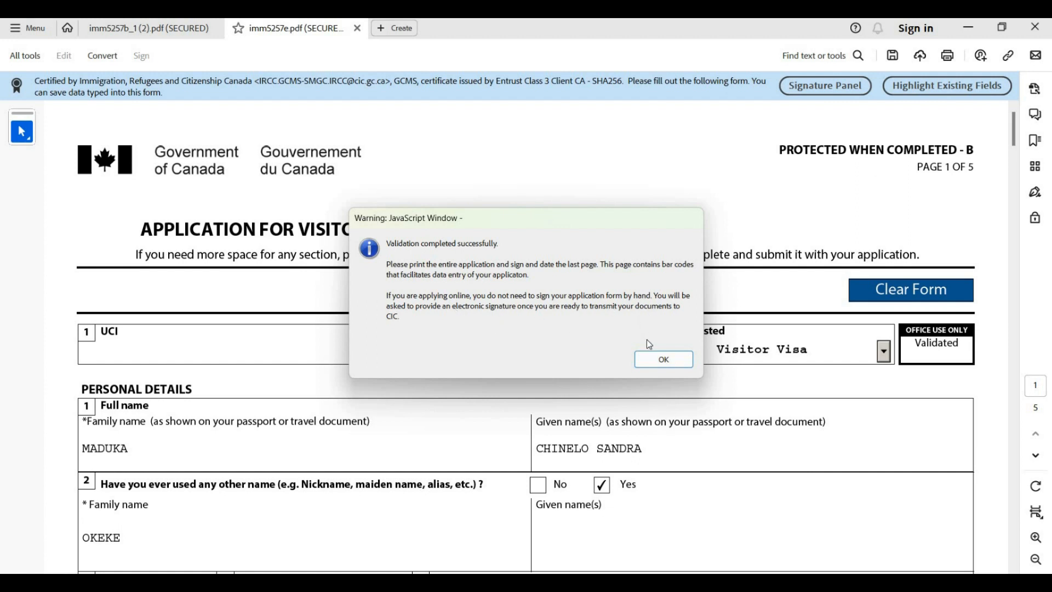
{"action": "left_click", "coordinate": [650, 359]}
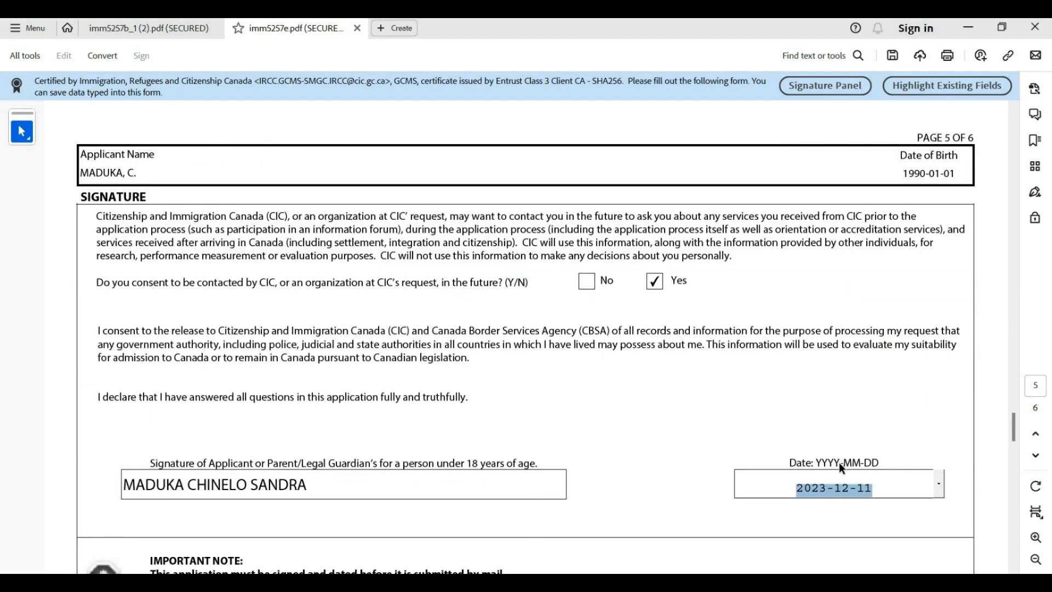
Scroll to page 6 to inspect the five barcodes IMM5257_06-2018_1 through _5
{"action": "scroll", "coordinate": [839, 465], "scroll_direction": "down", "scroll_amount": 10}
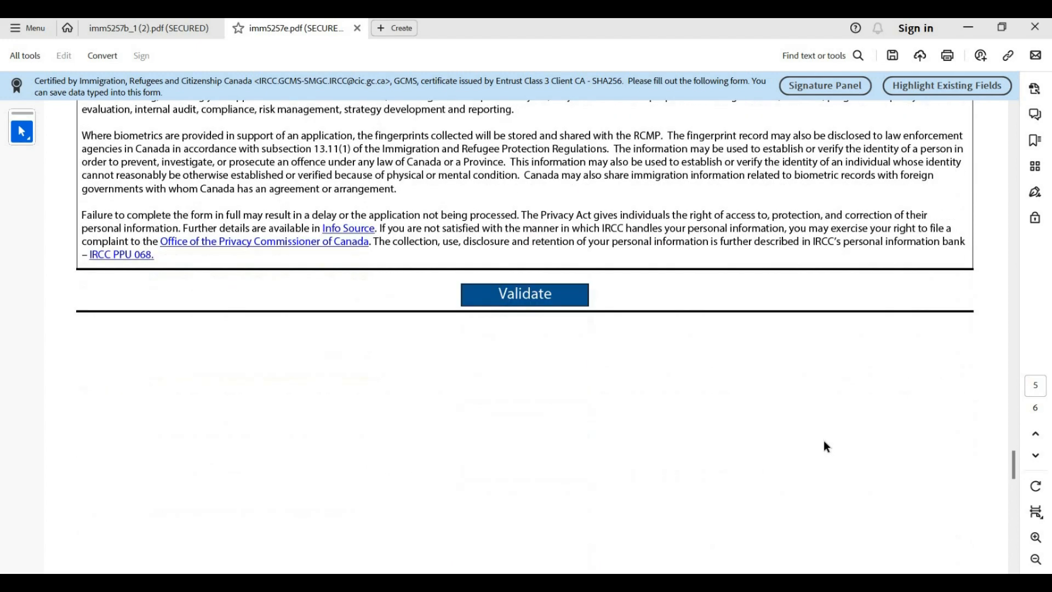
{"action": "scroll", "coordinate": [824, 444], "scroll_direction": "down", "scroll_amount": 10}
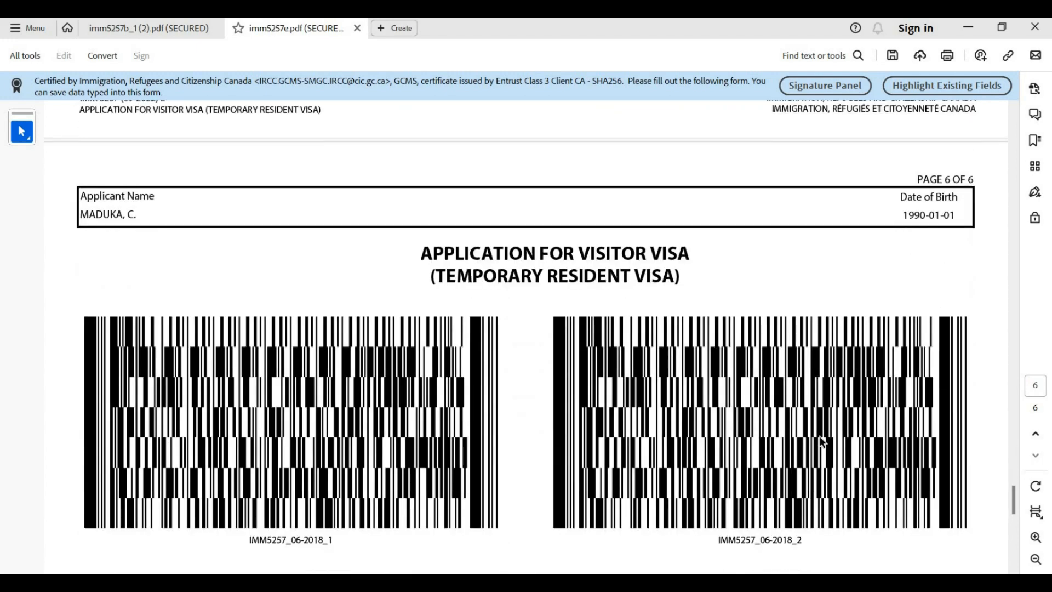
{"action": "scroll", "coordinate": [817, 433], "scroll_direction": "down", "scroll_amount": 10}
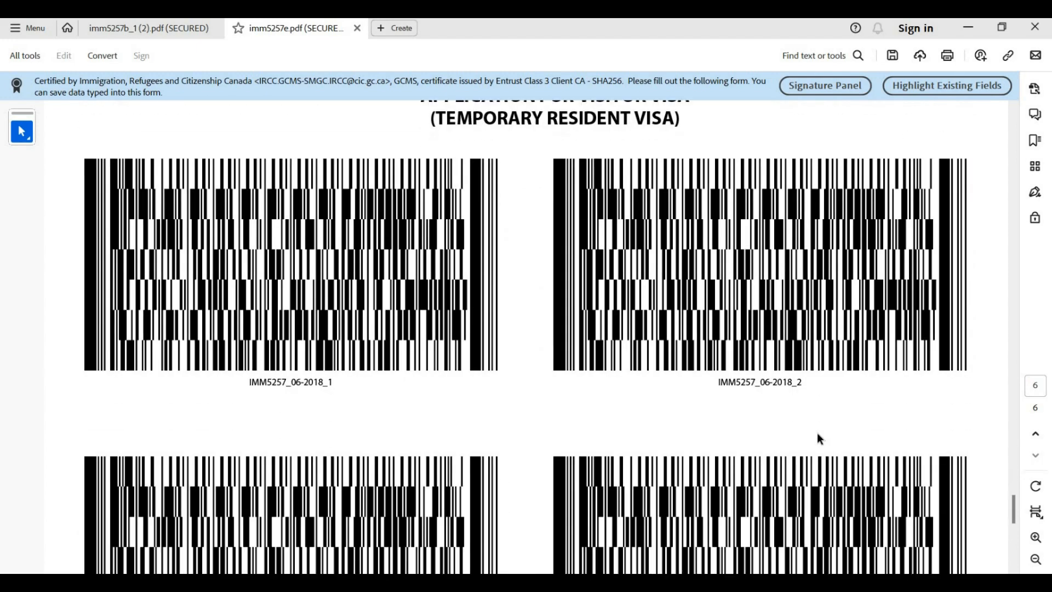
{"action": "scroll", "coordinate": [820, 438], "scroll_direction": "down", "scroll_amount": 5}
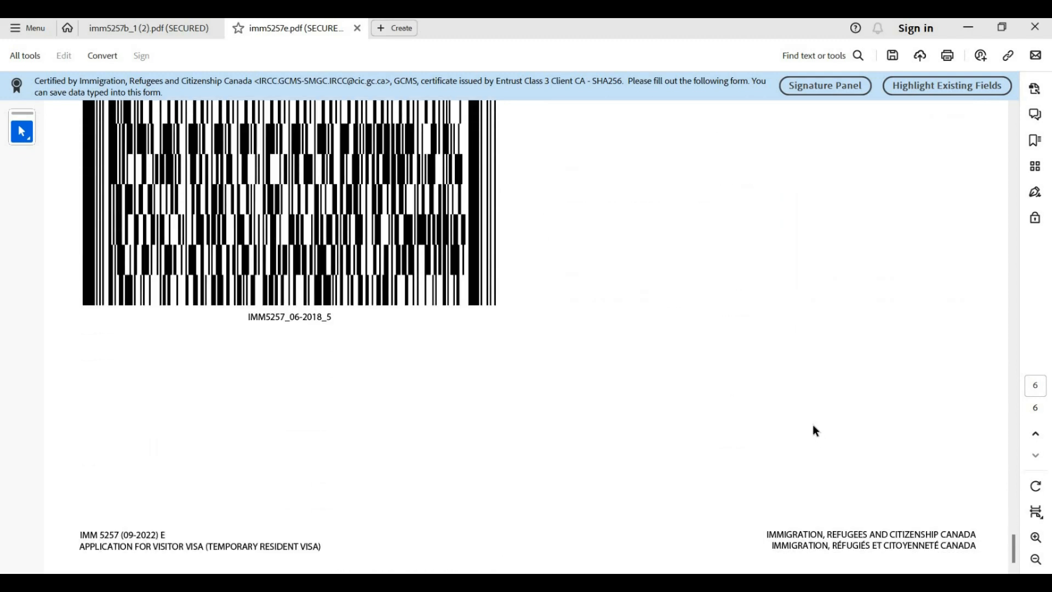
{"action": "scroll", "coordinate": [814, 428], "scroll_direction": "up", "scroll_amount": 5}
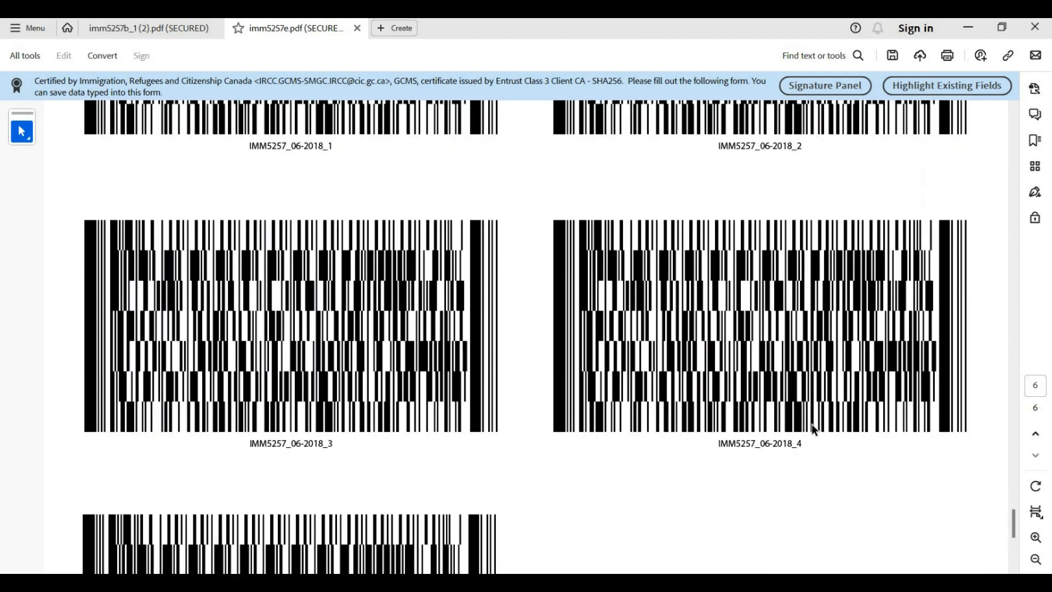
{"action": "scroll", "coordinate": [814, 430], "scroll_direction": "up", "scroll_amount": 8}
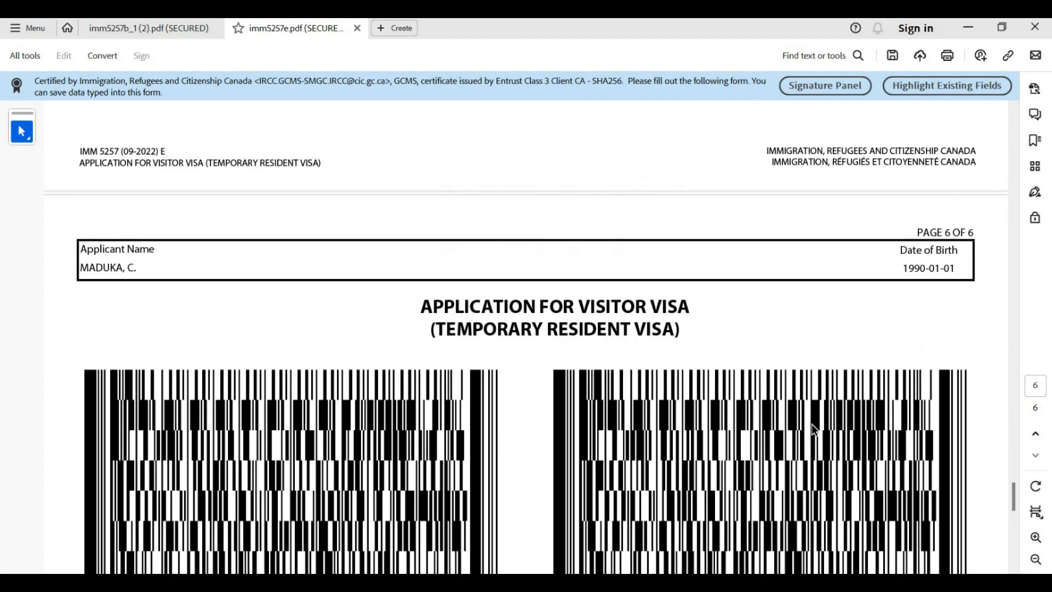
{"action": "scroll", "coordinate": [811, 423], "scroll_direction": "up", "scroll_amount": 2}
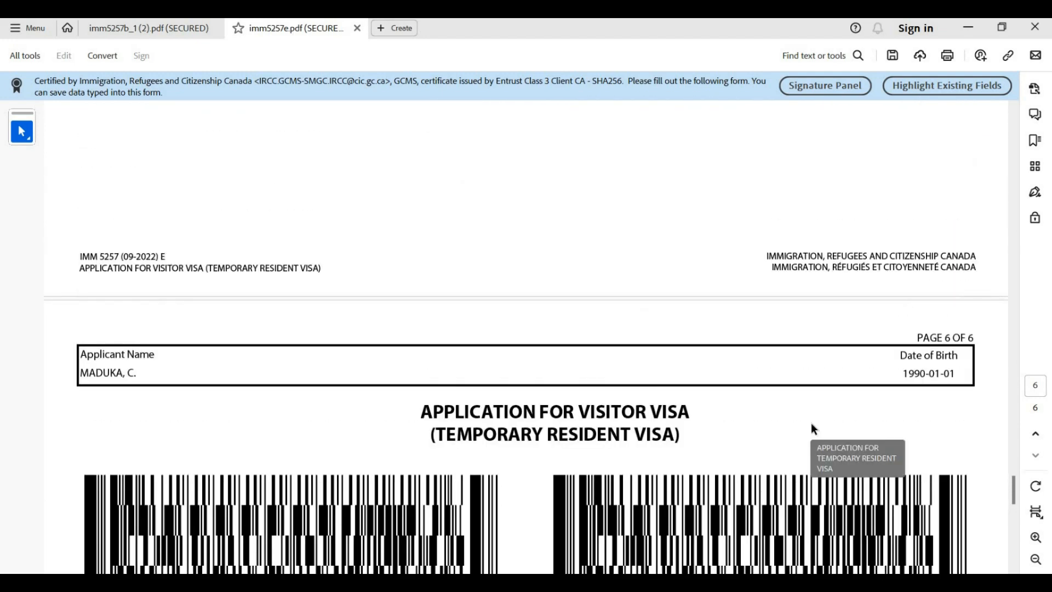